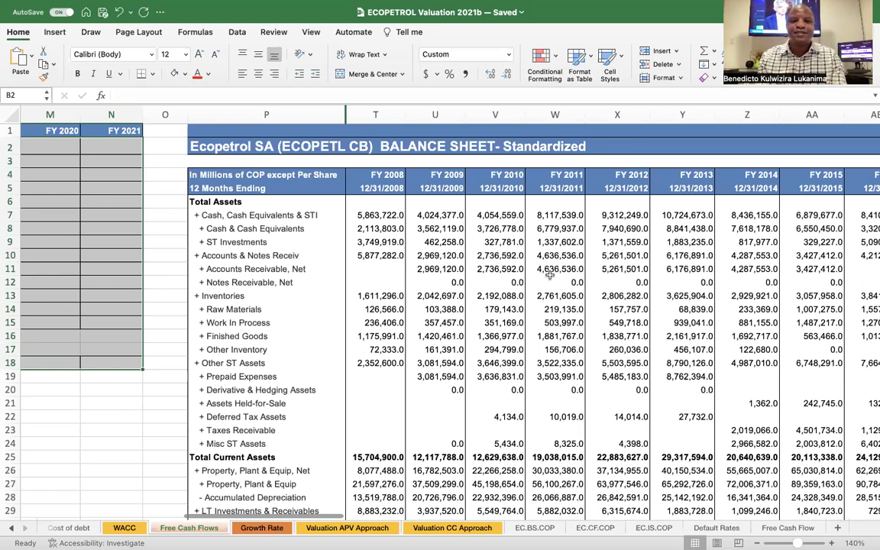
Examine the Ecopetrol standardized balance sheet across fiscal years 2008 to 2021 on the Free Cash Flows sheet.
scroll(549, 275, right, 2)
scroll(548, 275, right, 3)
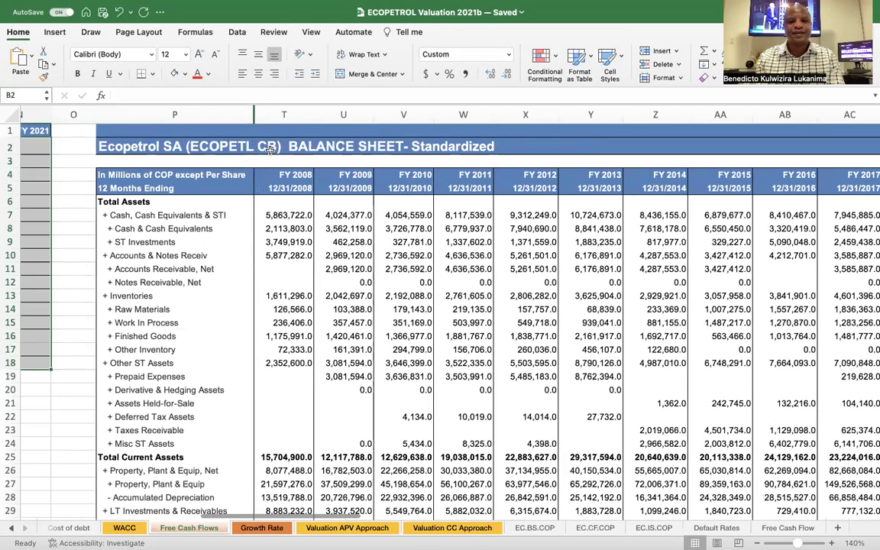
scroll(407, 282, right, 2)
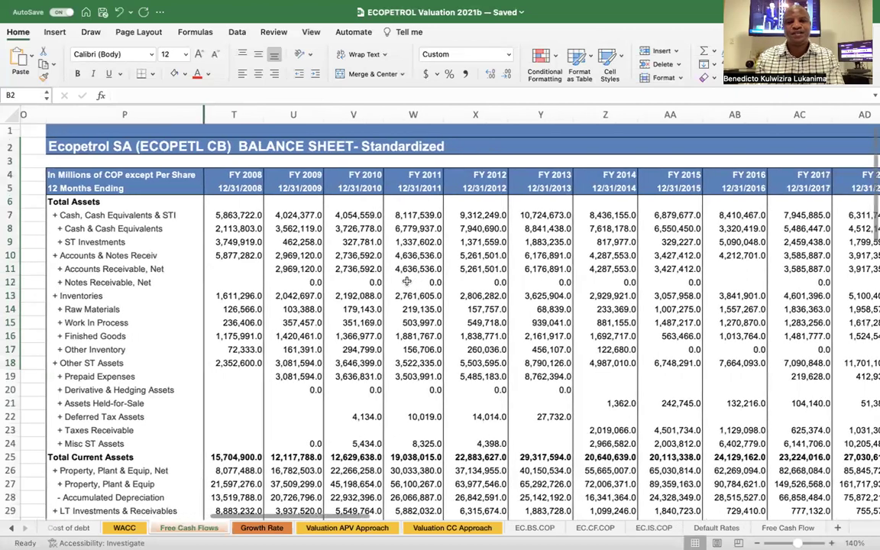
scroll(407, 281, right, 1)
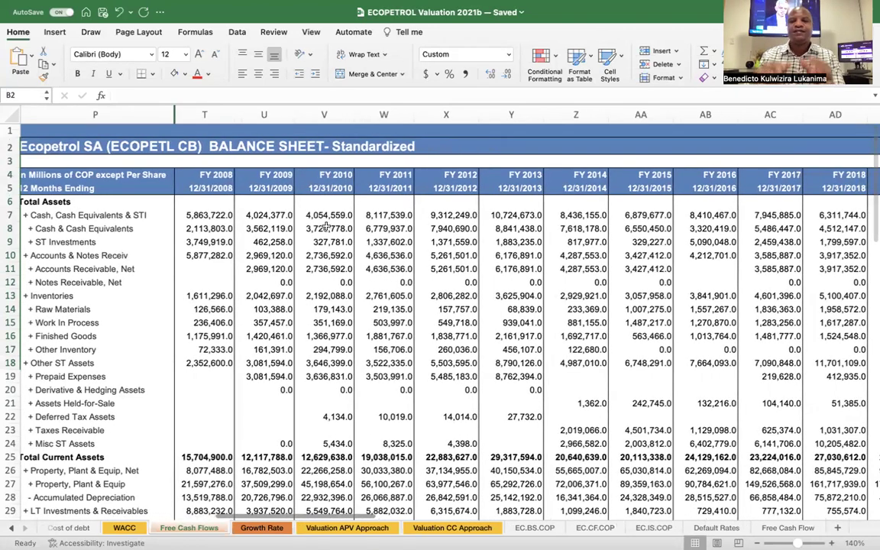
scroll(327, 226, right, 1)
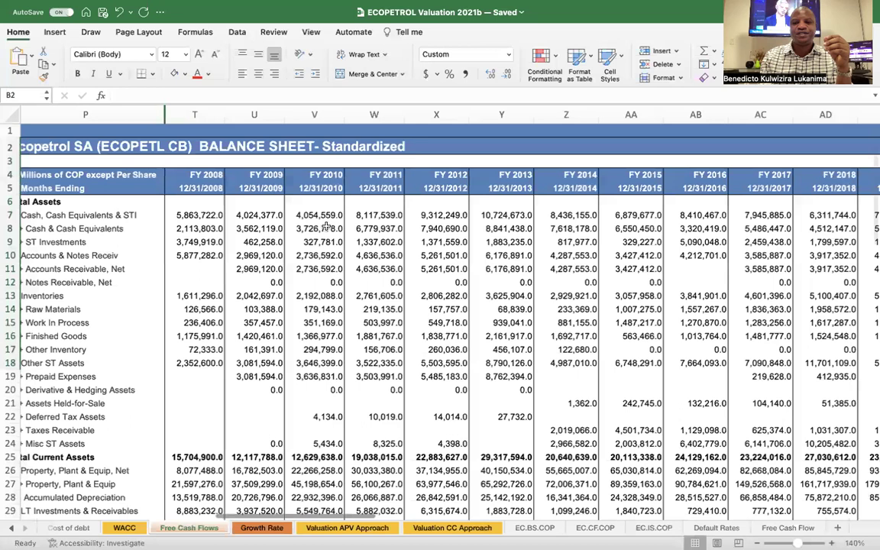
scroll(327, 227, right, 3)
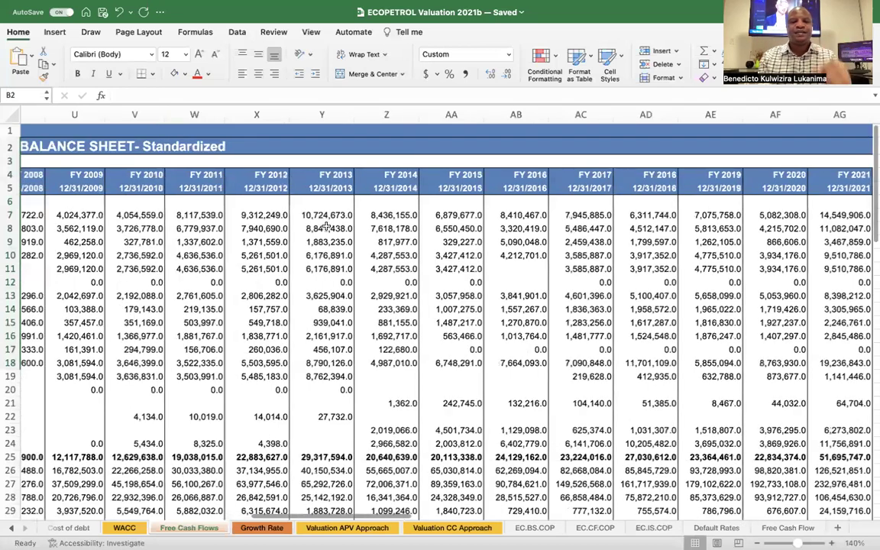
scroll(327, 226, left, 2)
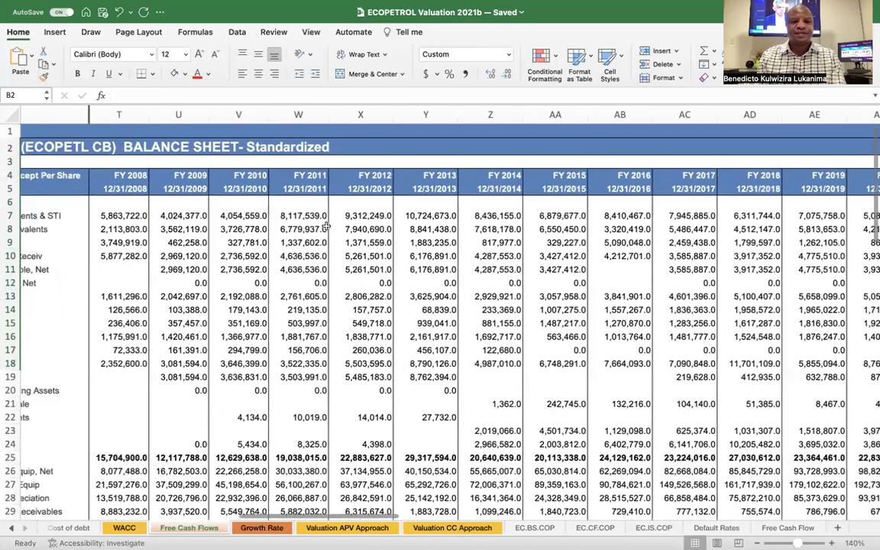
scroll(327, 227, left, 2)
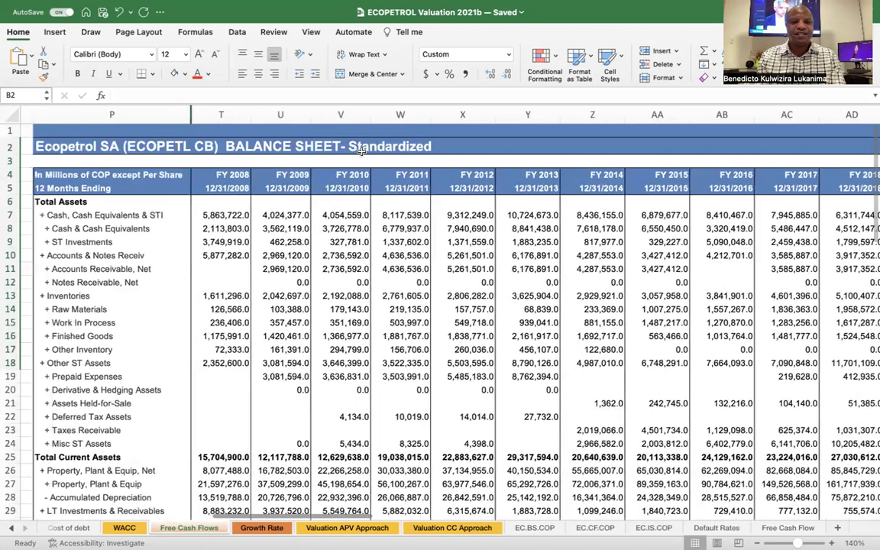
Look over the standardized cash flow statement and the adjusted income statement beyond the balance sheet.
scroll(368, 247, right, 3)
scroll(370, 247, right, 8)
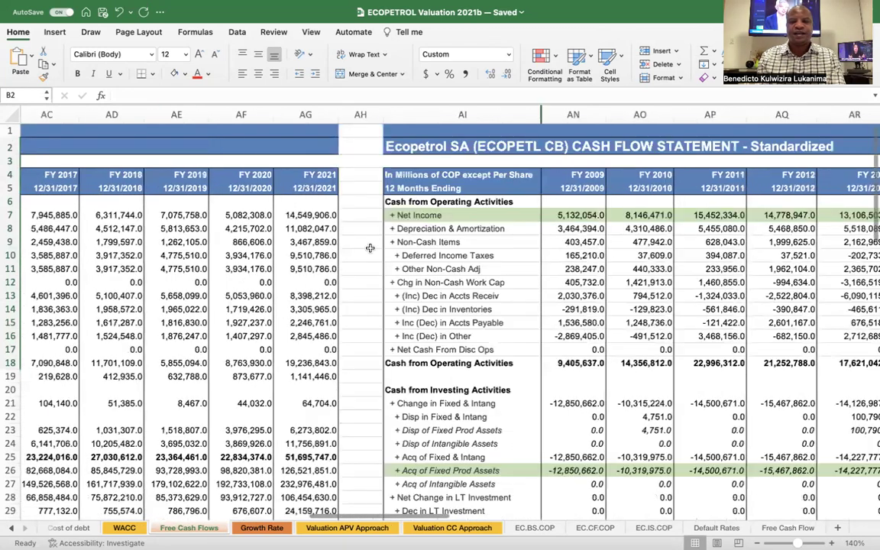
scroll(369, 248, right, 6)
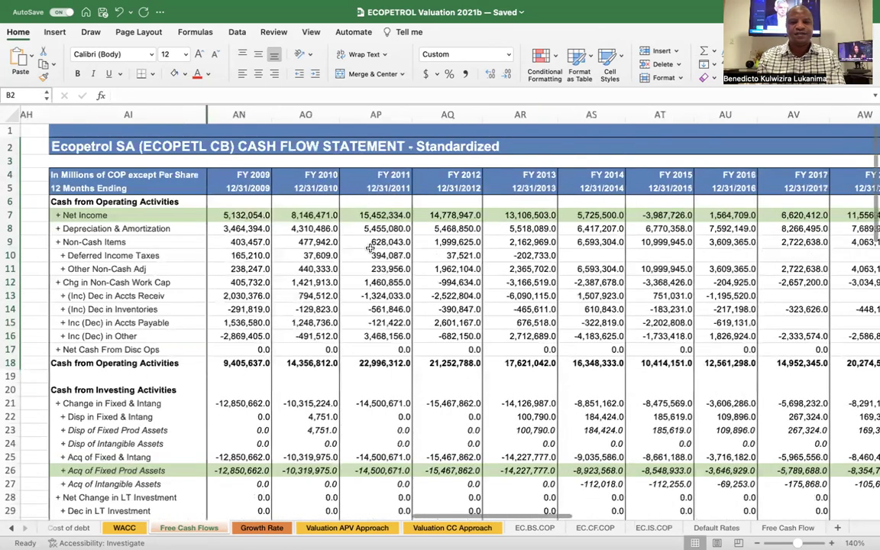
scroll(444, 150, right, 1)
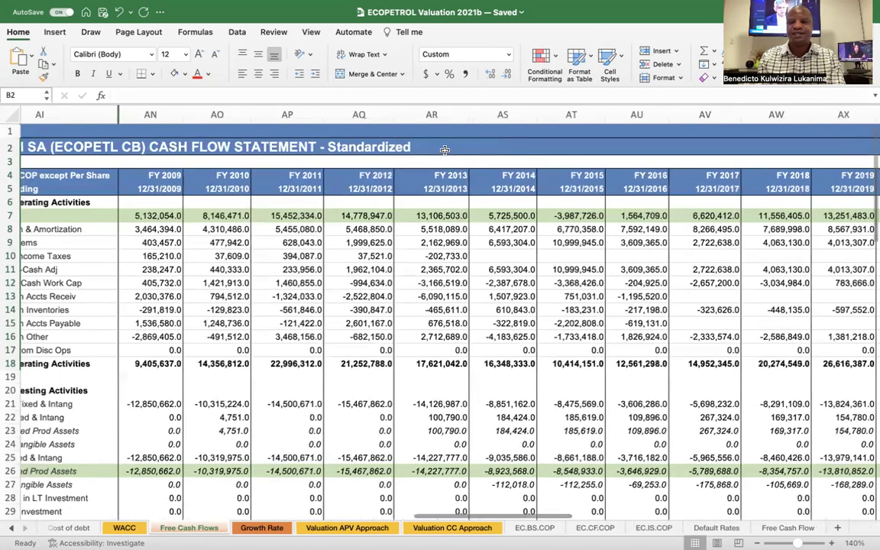
scroll(444, 150, right, 9)
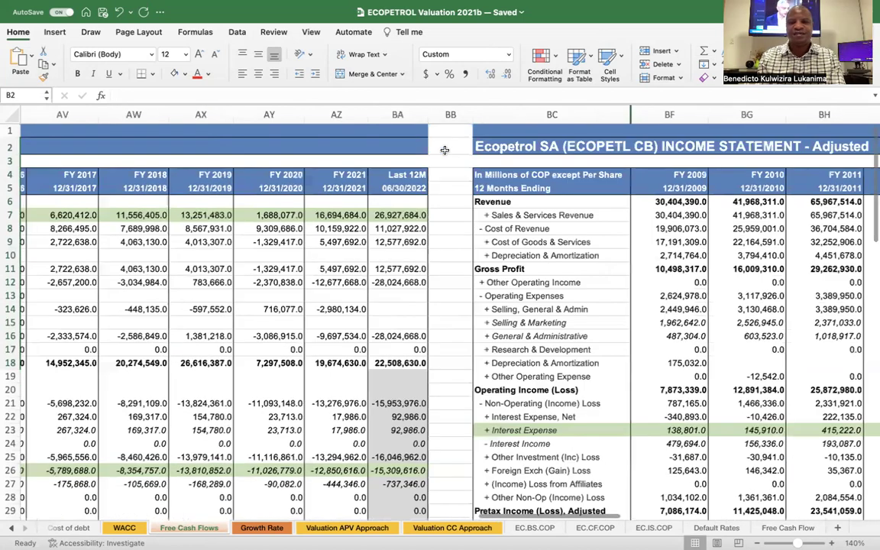
scroll(444, 150, right, 3)
scroll(552, 323, right, 3)
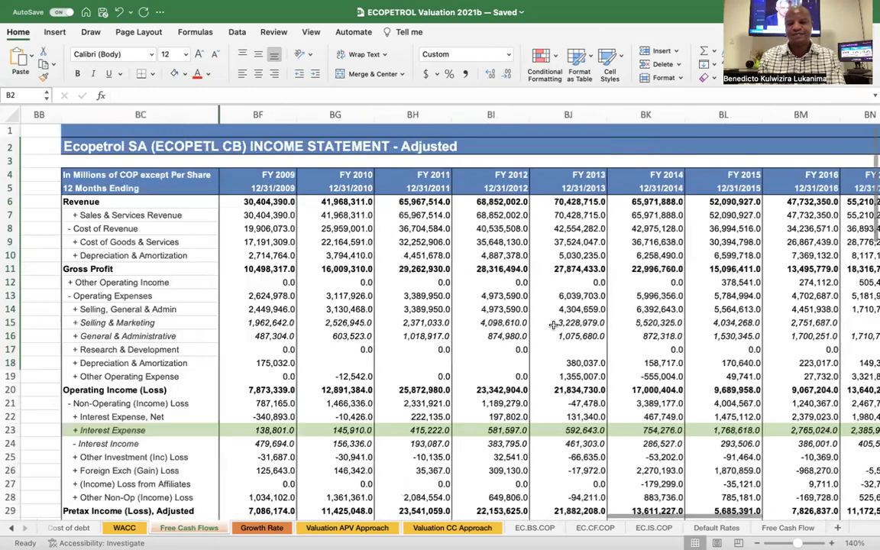
scroll(553, 323, right, 2)
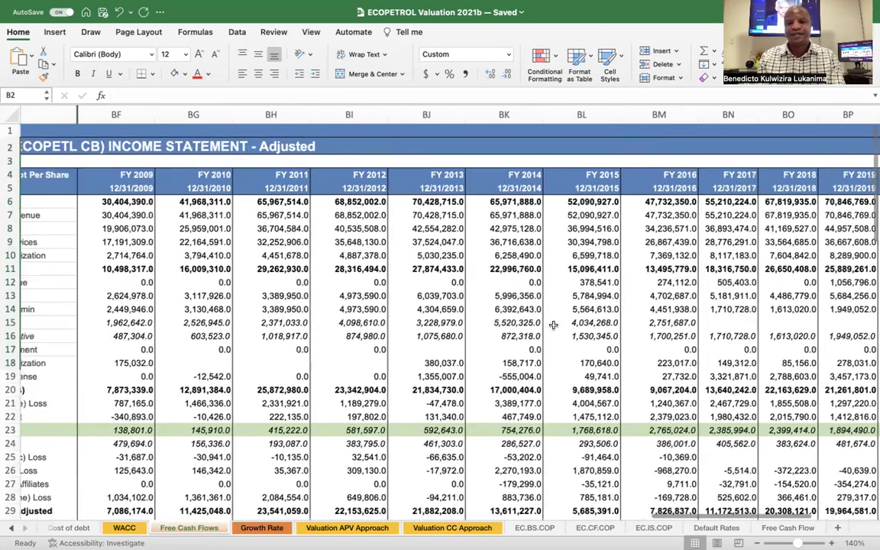
Go back past the cash flow statement and balance sheet to the empty free cash flow calculation table.
scroll(553, 324, left, 2)
scroll(553, 323, left, 1)
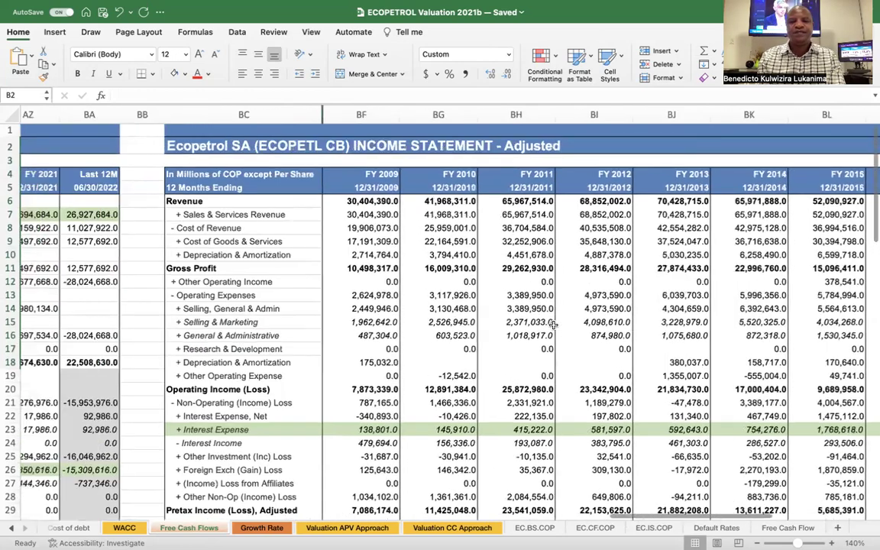
scroll(553, 324, left, 6)
scroll(553, 324, left, 3)
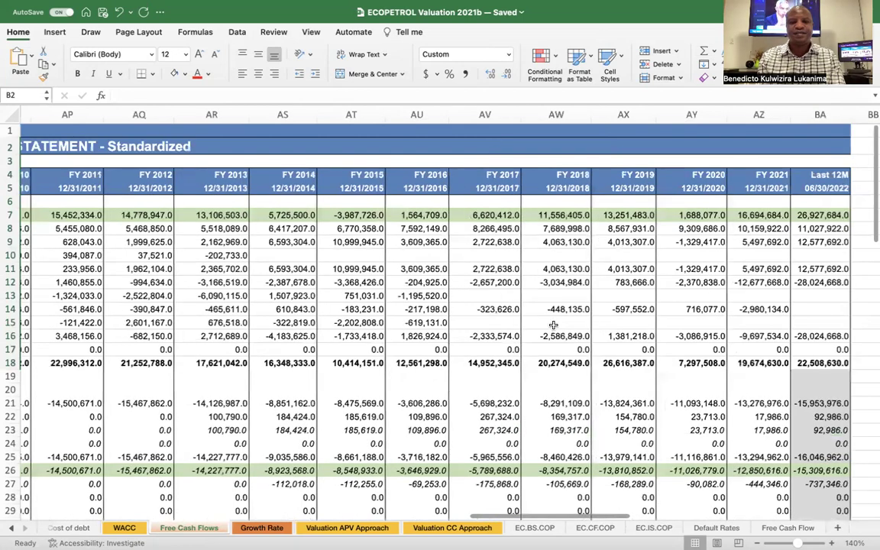
scroll(553, 324, left, 3)
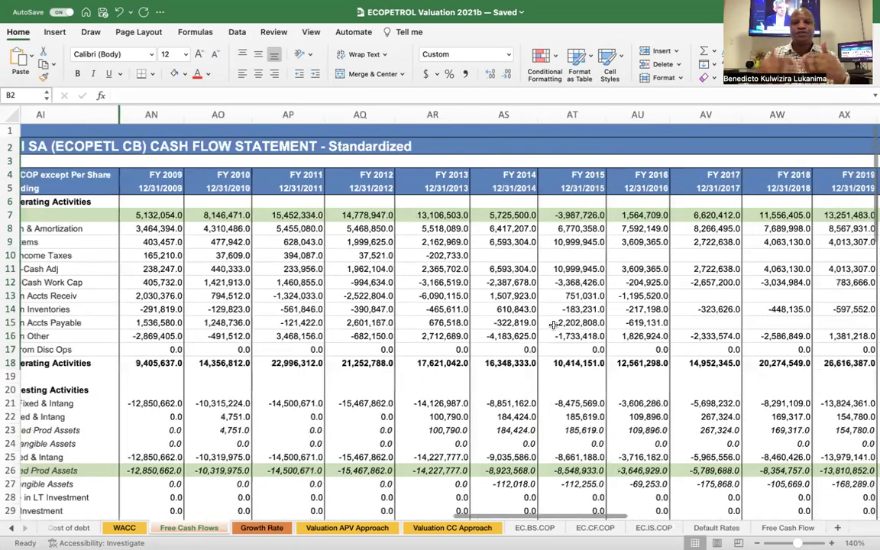
scroll(553, 324, left, 2)
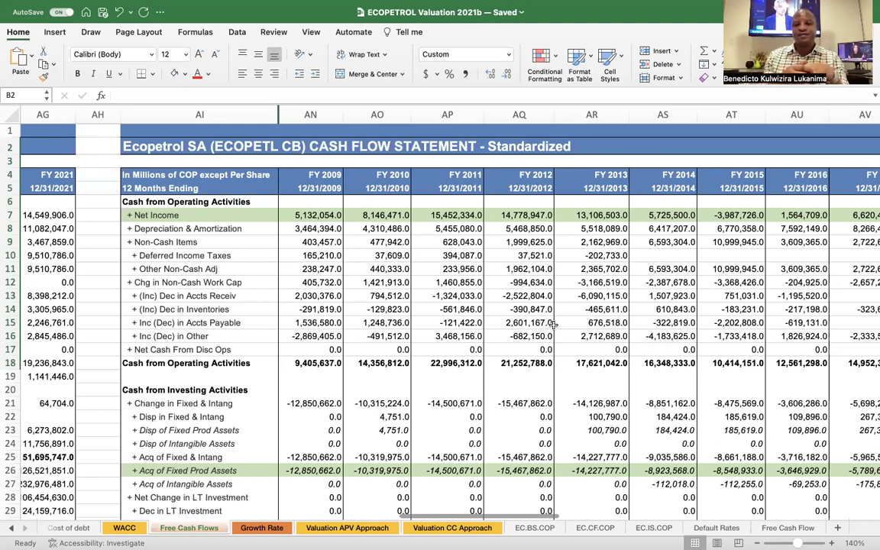
scroll(465, 328, left, 1)
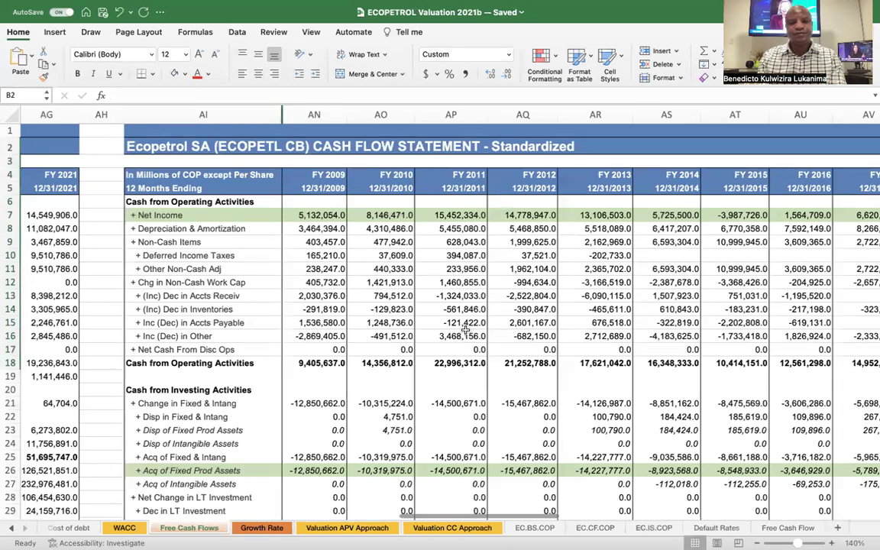
scroll(464, 329, left, 15)
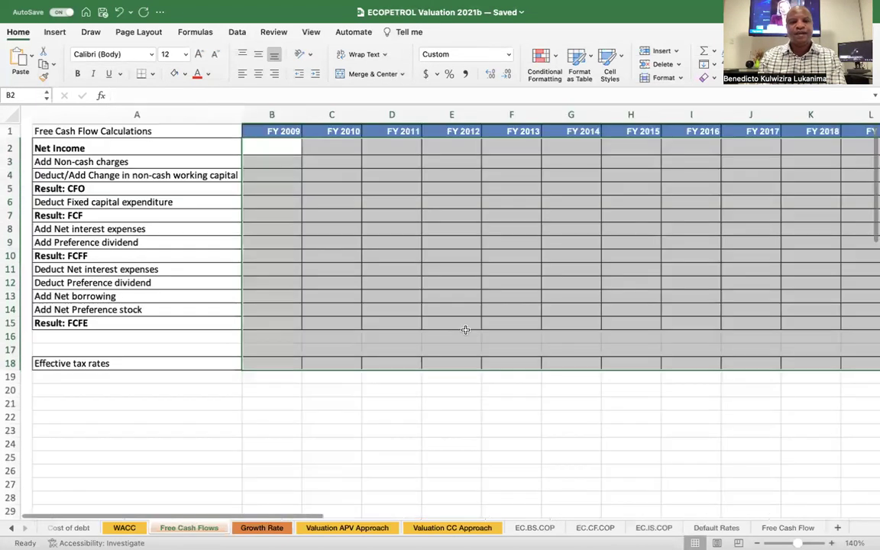
Review the free cash flow table's line items from Net Income through the CFO result to the FCF result.
scroll(422, 310, right, 1)
click(423, 310)
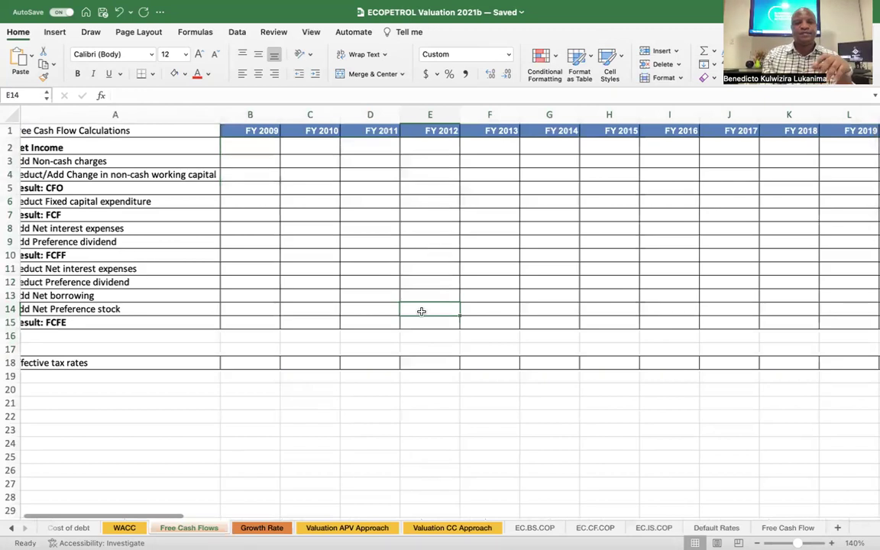
scroll(420, 312, up, 5)
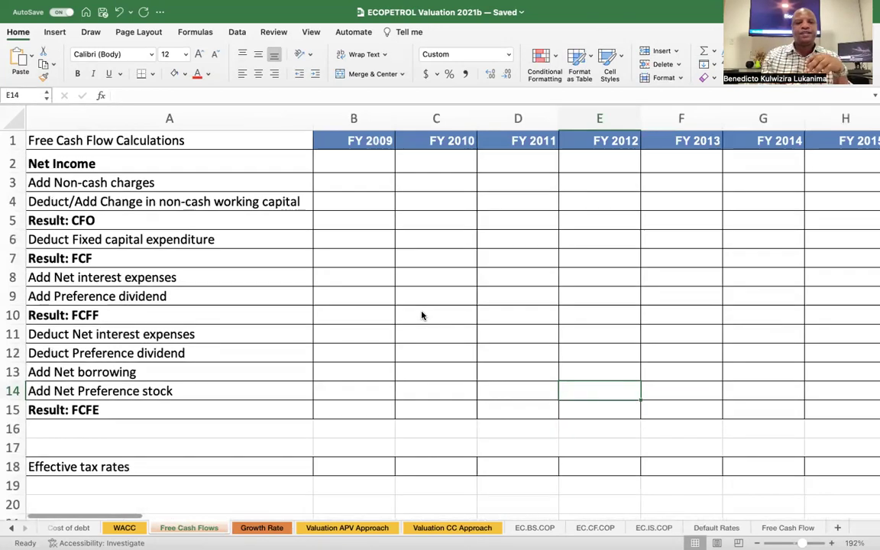
click(161, 168)
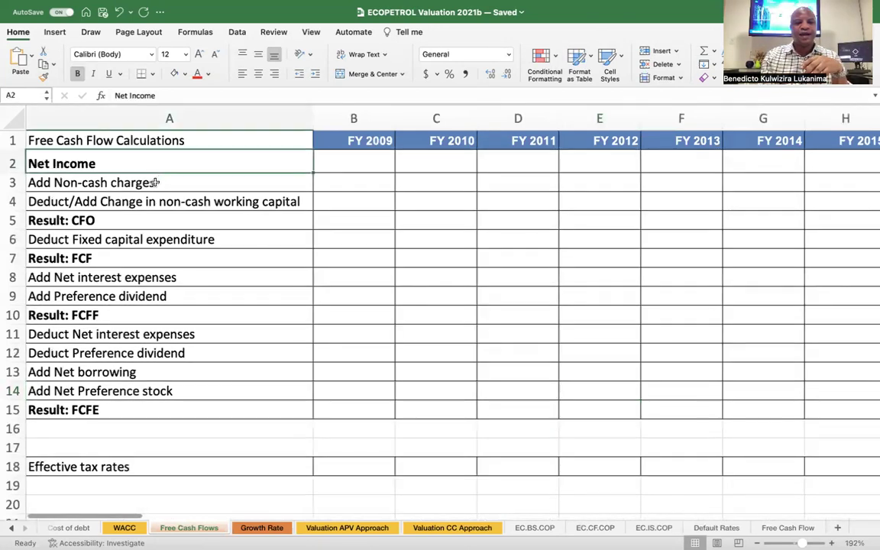
click(156, 182)
click(233, 202)
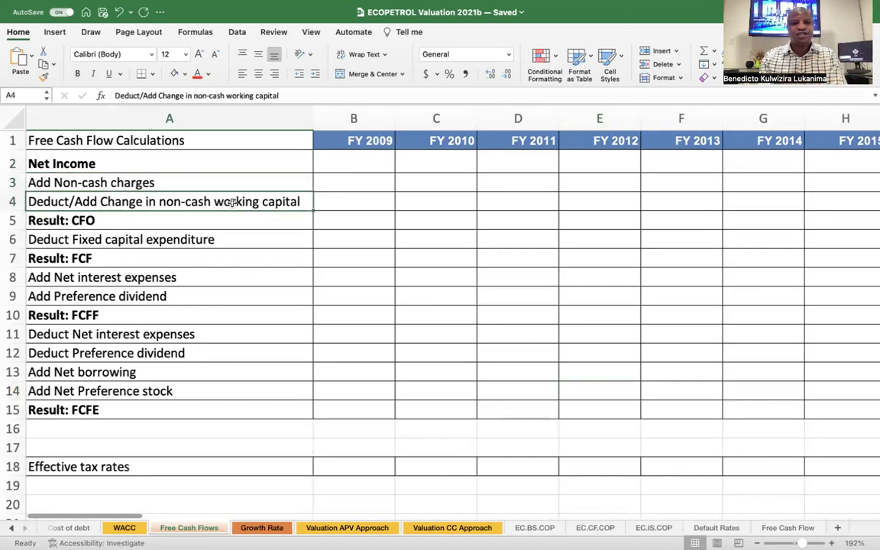
click(169, 226)
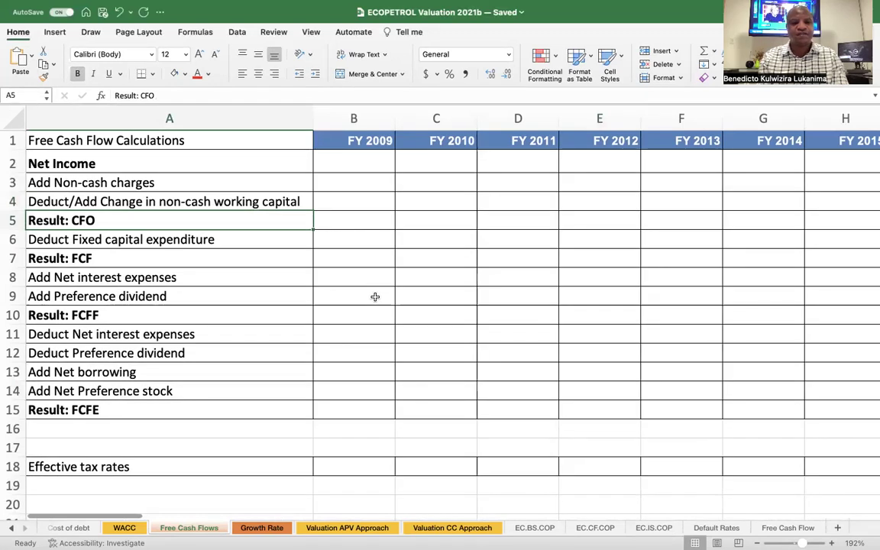
click(246, 239)
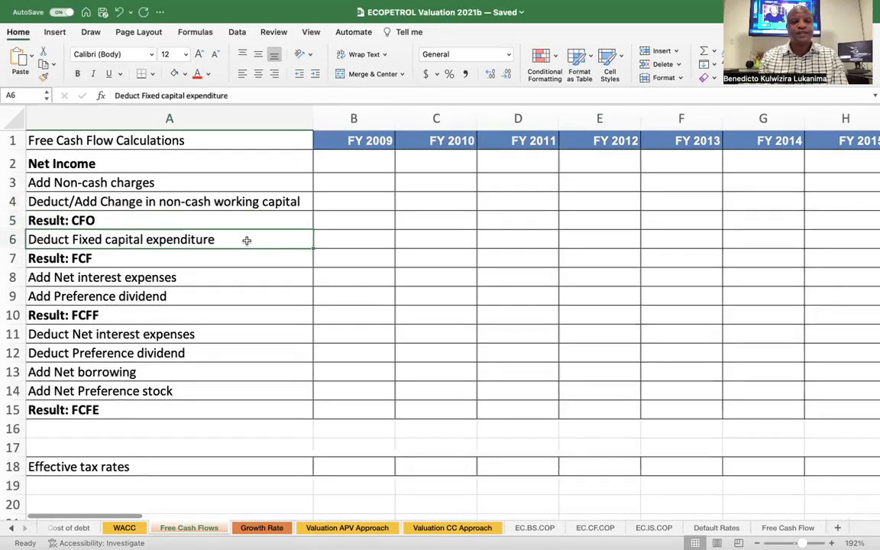
click(209, 258)
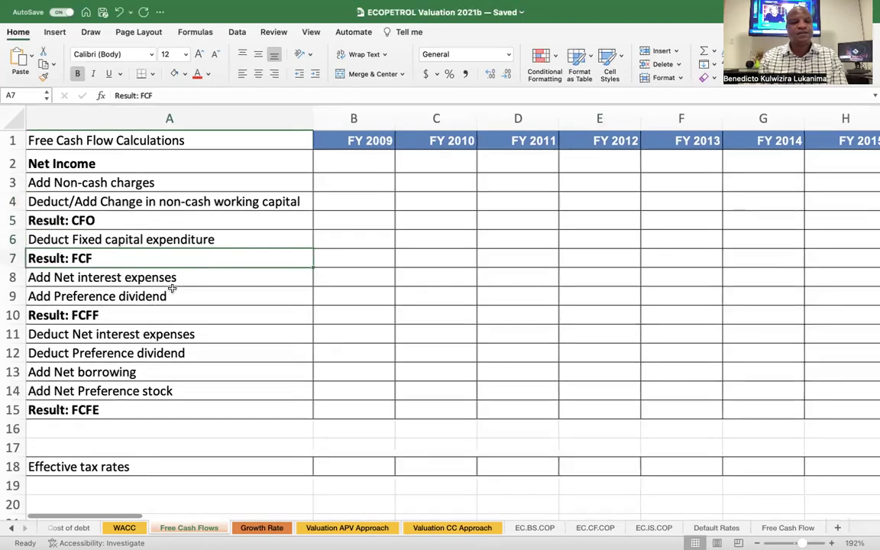
Review the line items from Add Net interest expenses through the FCFF and FCFE results, plus the Effective tax rates row.
click(197, 278)
click(196, 294)
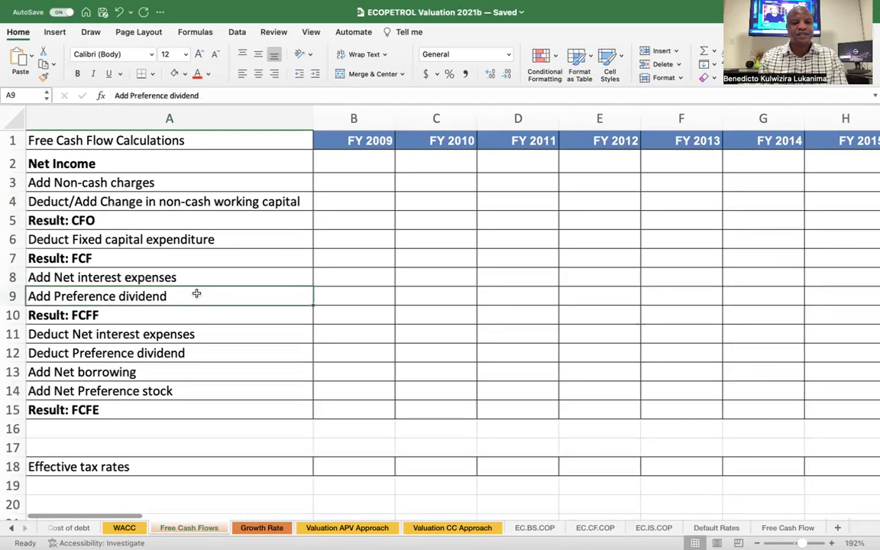
click(157, 314)
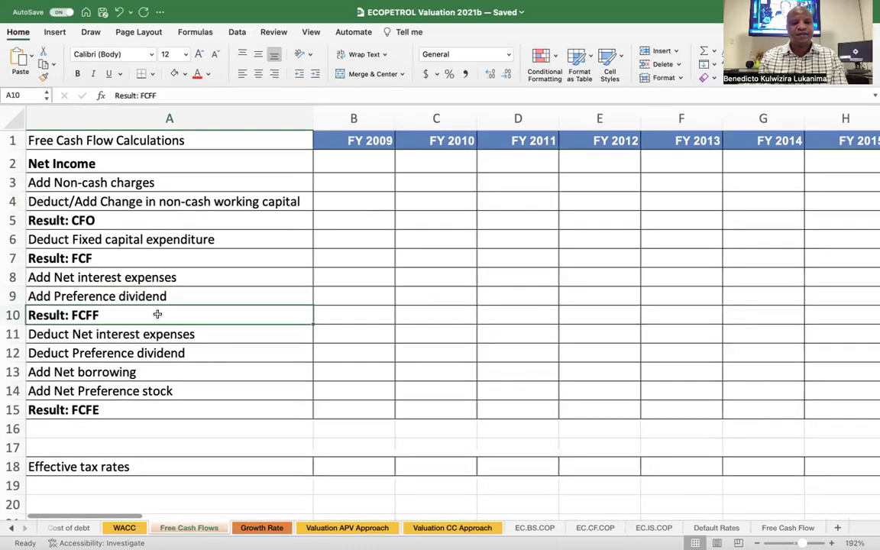
click(180, 336)
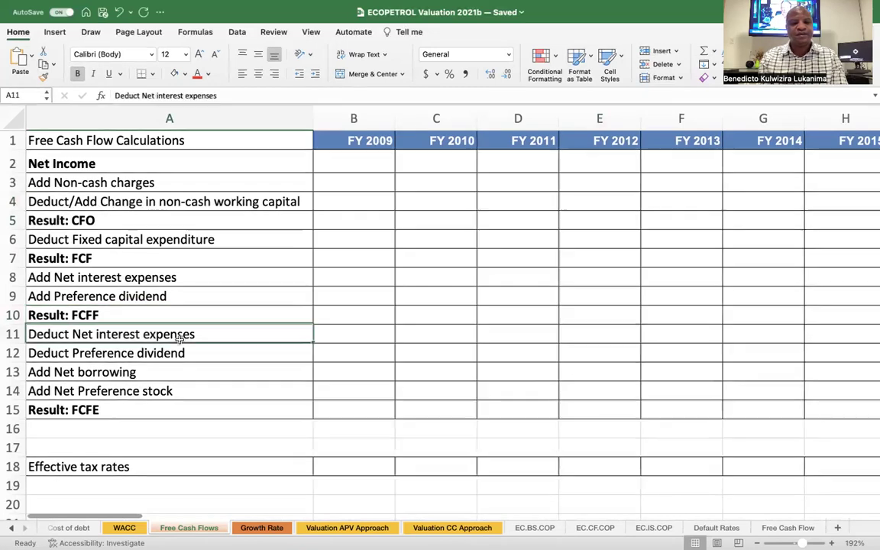
click(239, 350)
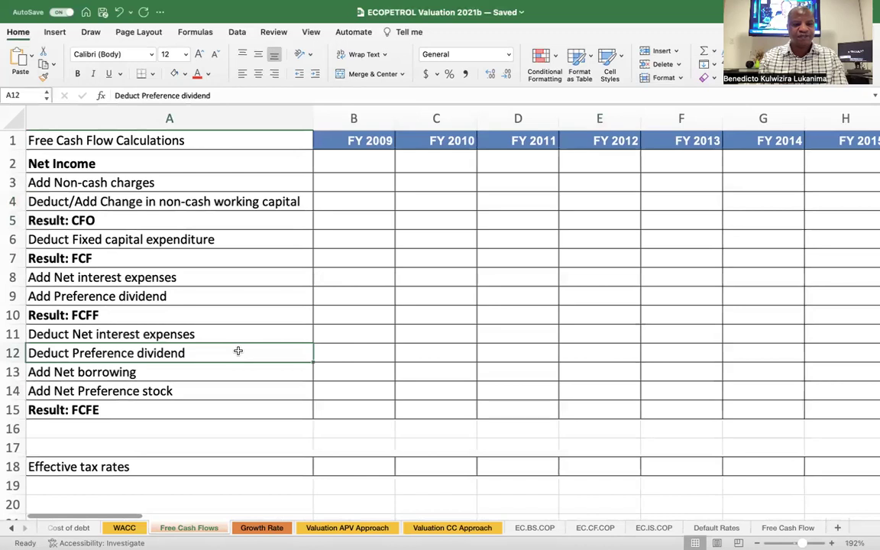
click(219, 372)
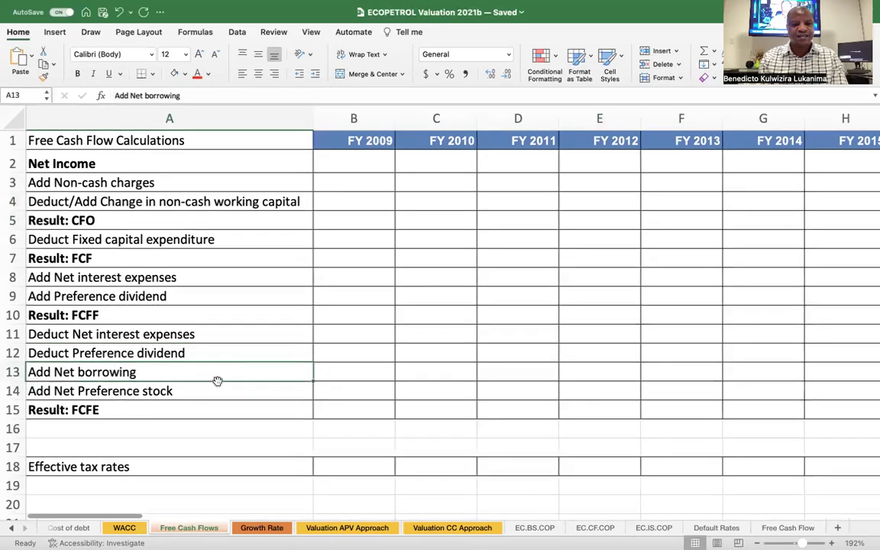
click(216, 391)
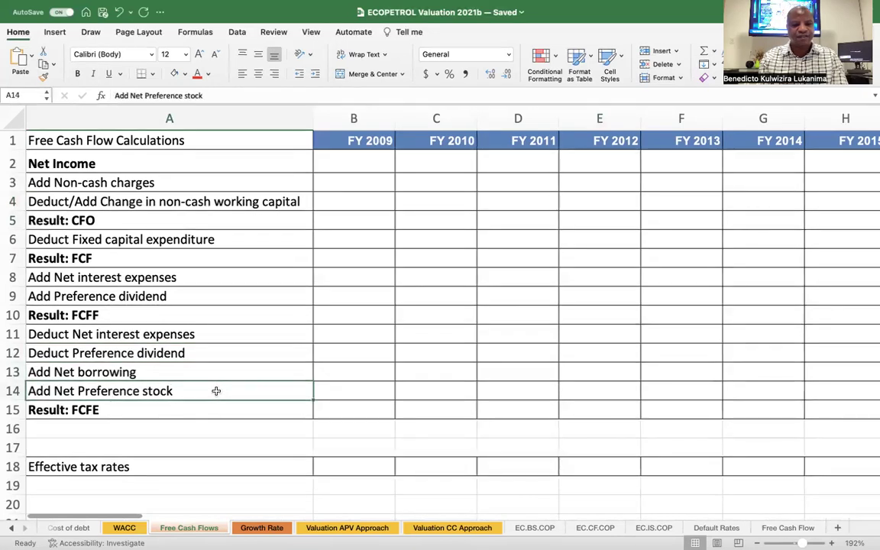
click(193, 411)
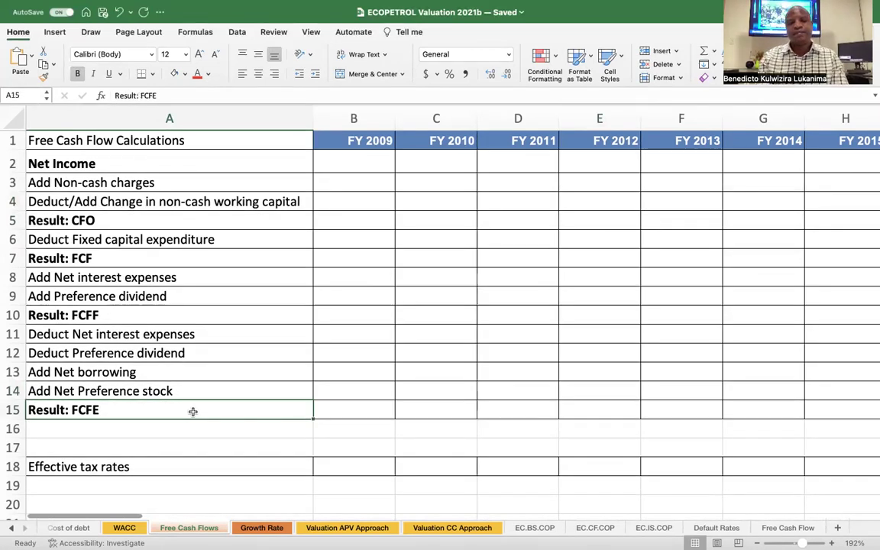
scroll(193, 411, down, 2)
click(163, 390)
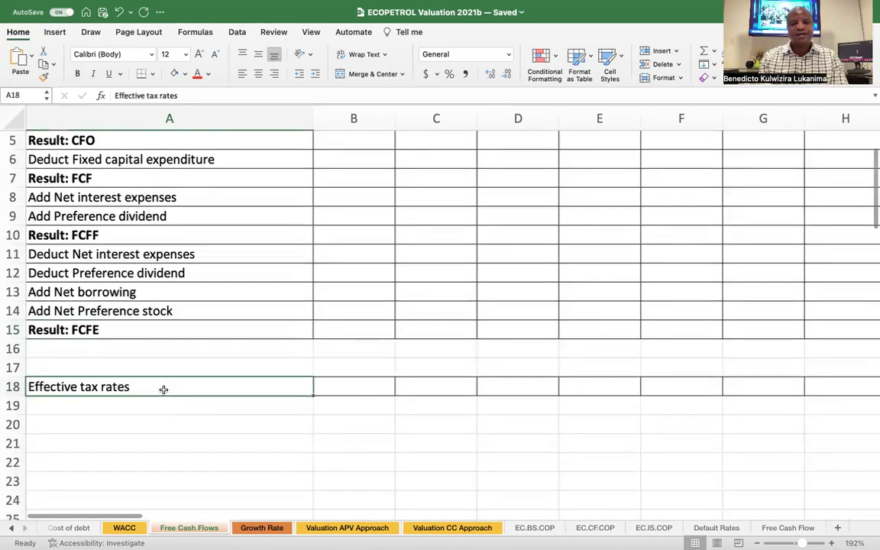
scroll(329, 355, up, 2)
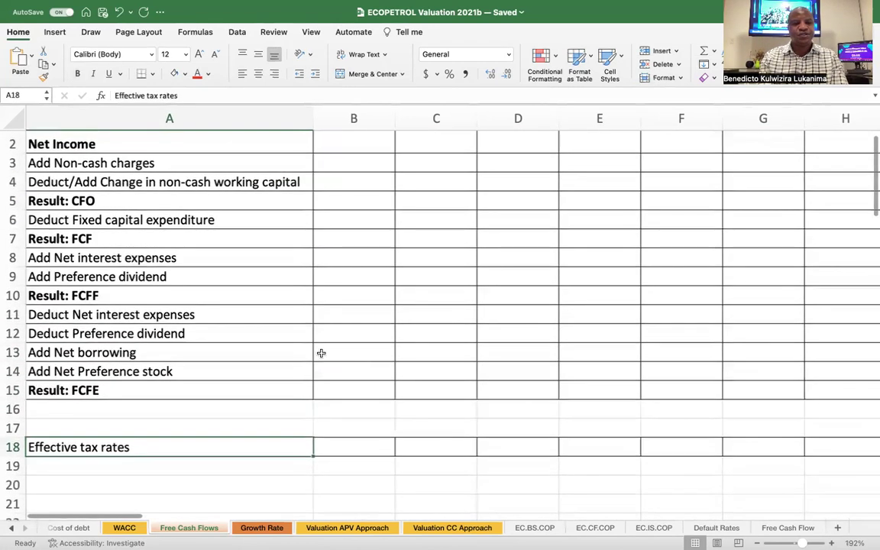
Format the FY 2009 cell of the Effective tax rates row (B18) as a percentage.
click(141, 257)
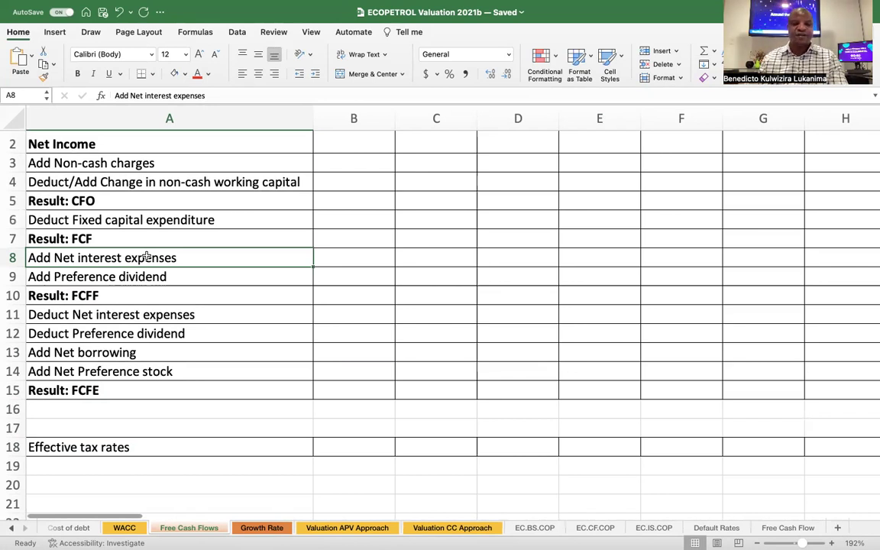
scroll(230, 271, down, 1)
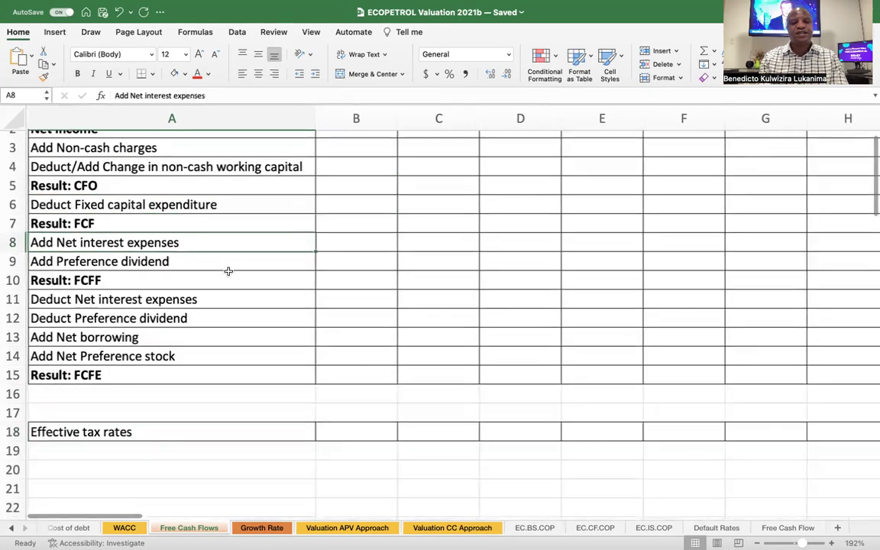
click(164, 421)
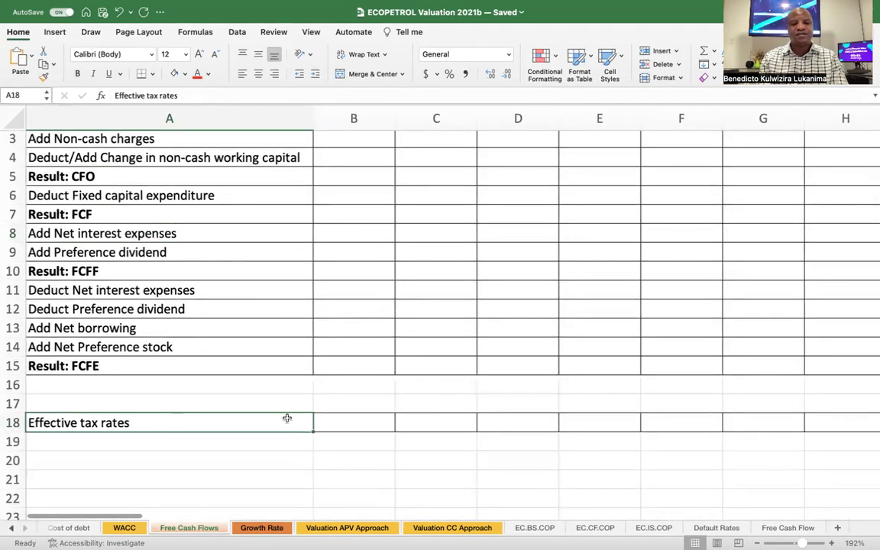
click(339, 425)
key(ctrl+shift+5)
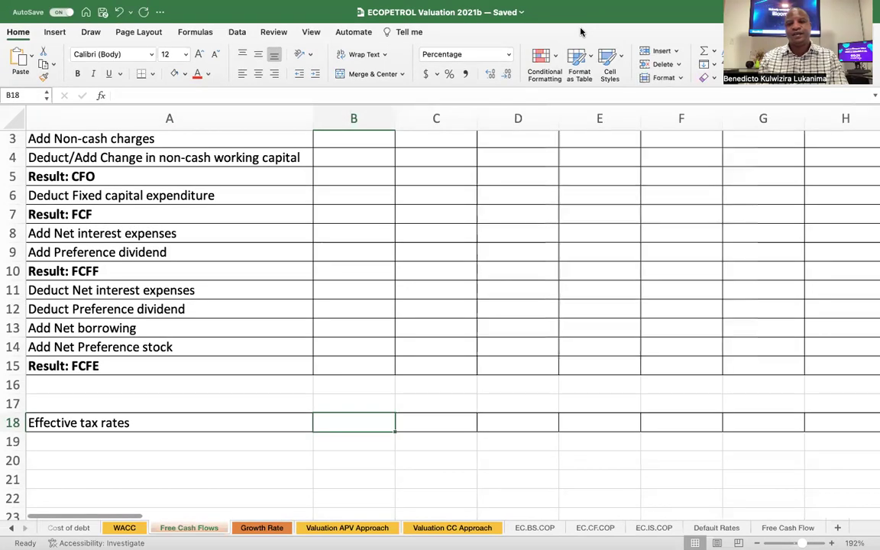
click(432, 311)
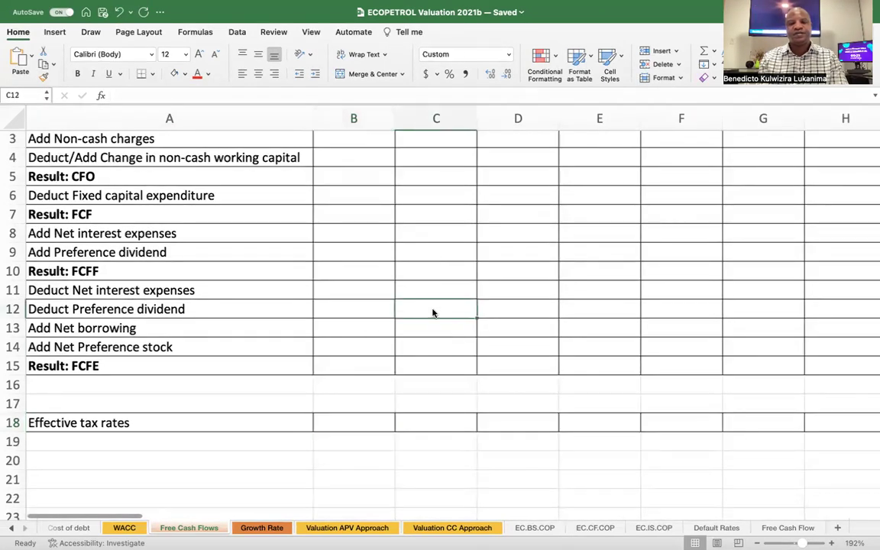
Look across the free cash flow table, balance sheet and cash flow statement to reach the adjusted income statement.
scroll(431, 317, down, 5)
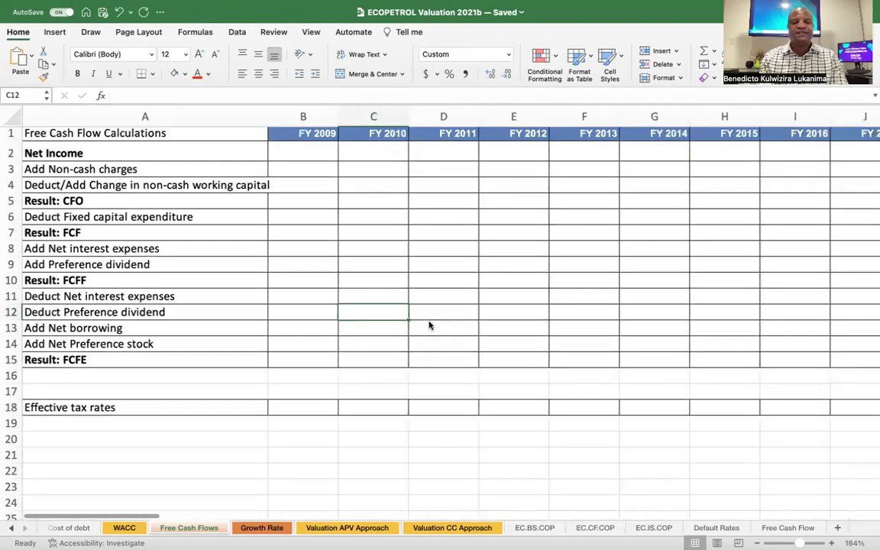
scroll(428, 325, right, 15)
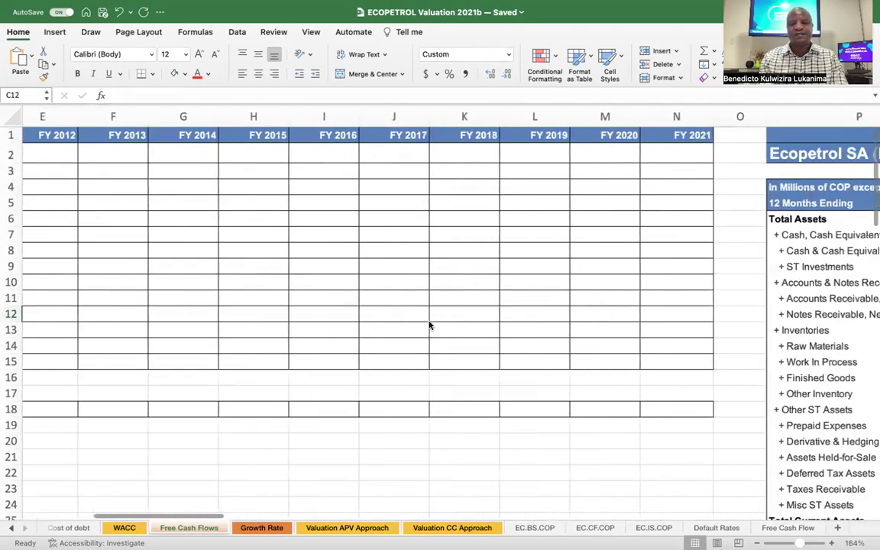
scroll(429, 325, right, 5)
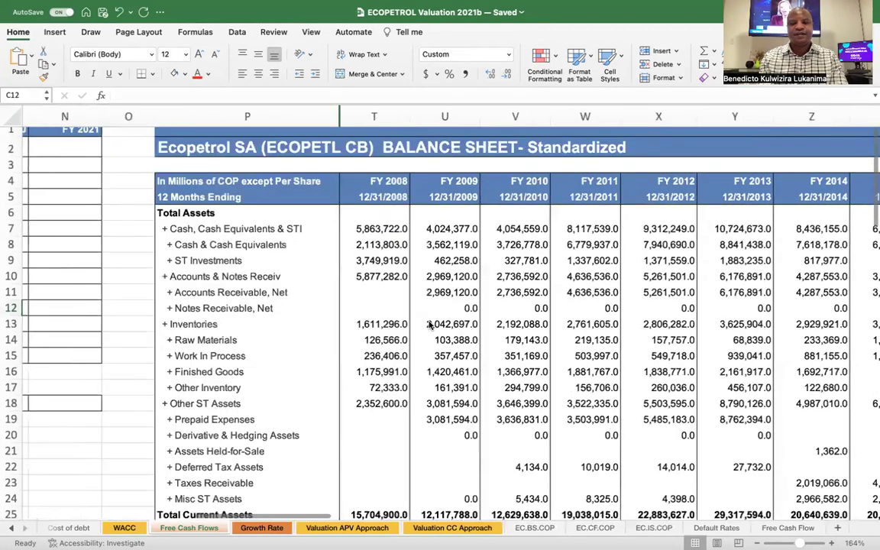
scroll(429, 325, down, 2)
scroll(428, 325, right, 10)
scroll(428, 325, up, 2)
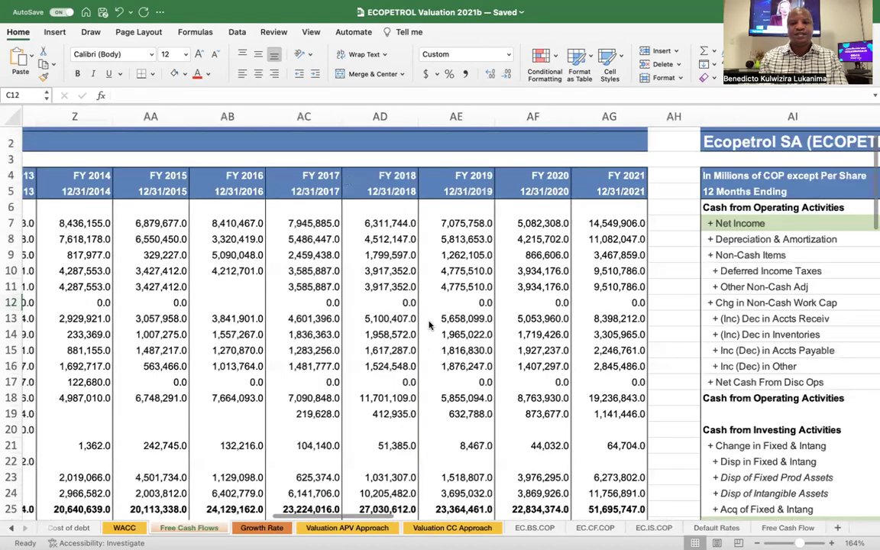
scroll(428, 325, right, 8)
scroll(428, 326, right, 8)
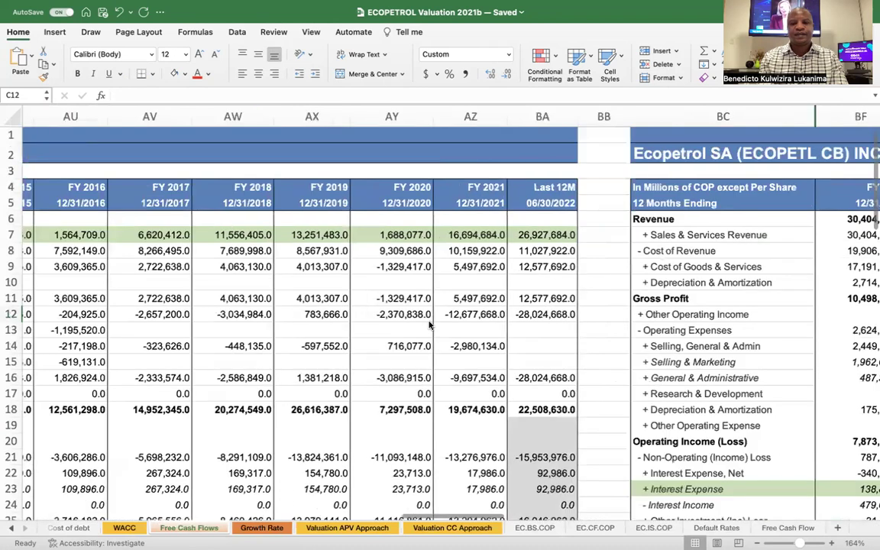
scroll(429, 325, right, 4)
scroll(429, 325, right, 2)
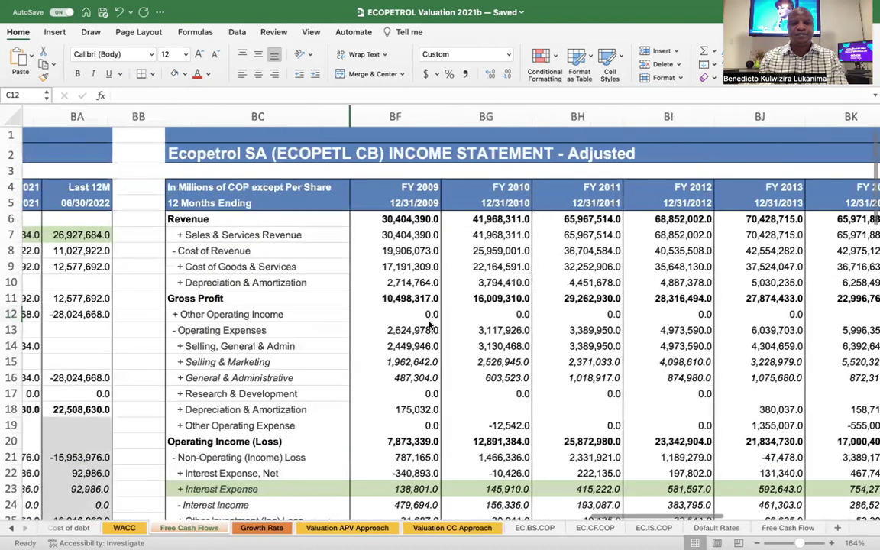
scroll(429, 325, right, 2)
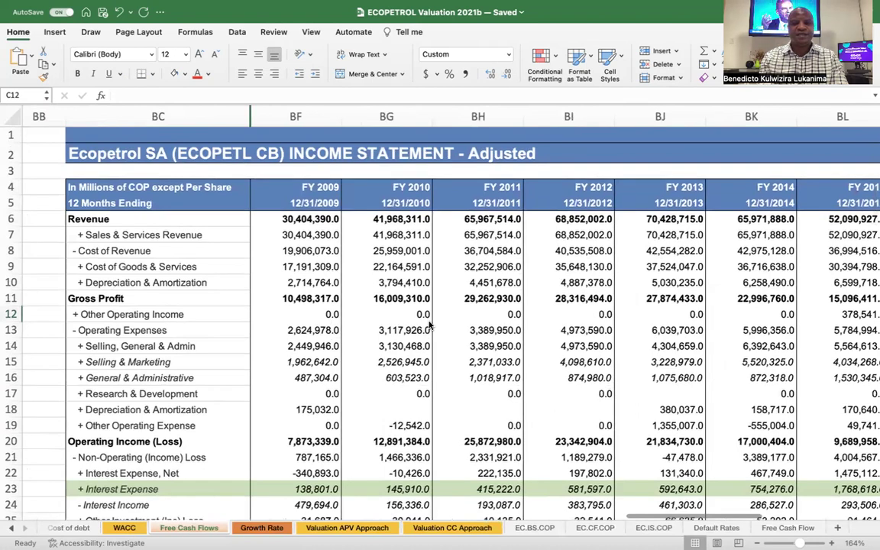
Examine the Income Tax Expense and Pretax Income (Loss), GAAP rows of the income statement, including their FY 2009 amounts.
scroll(428, 326, down, 6)
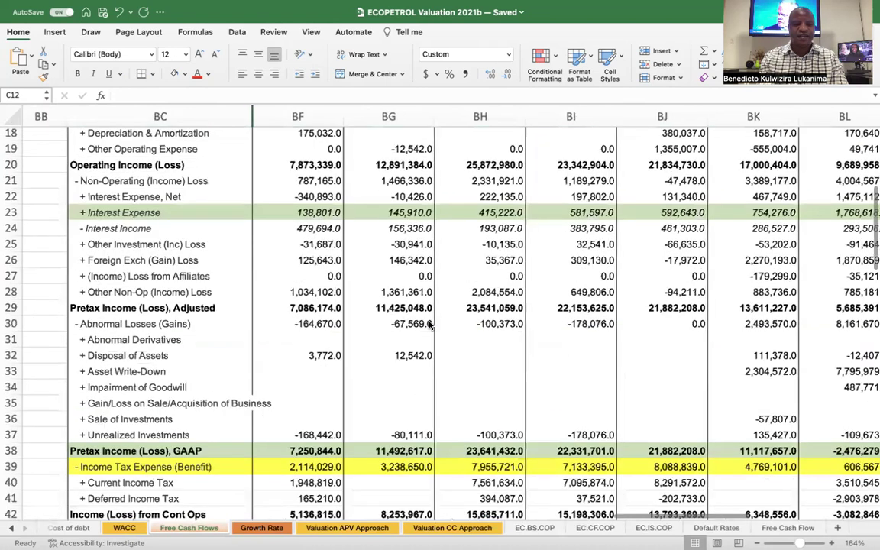
scroll(349, 318, down, 3)
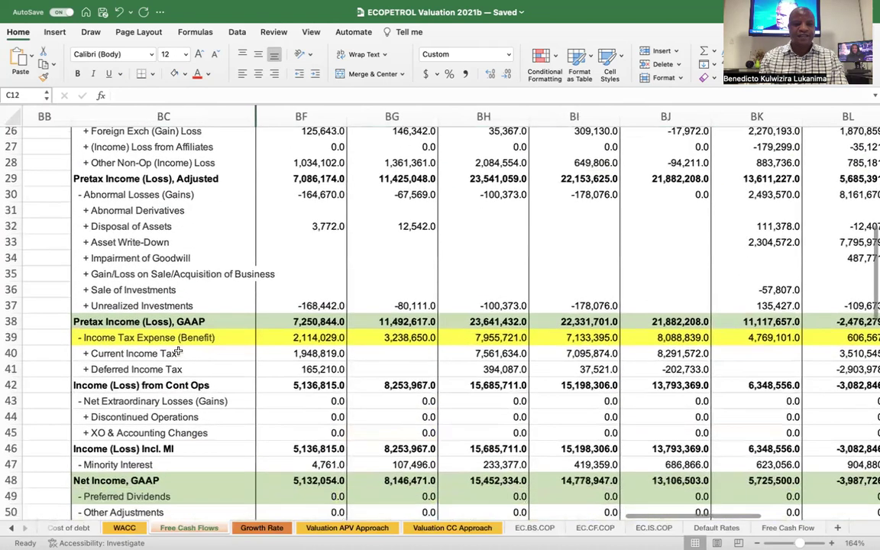
click(193, 341)
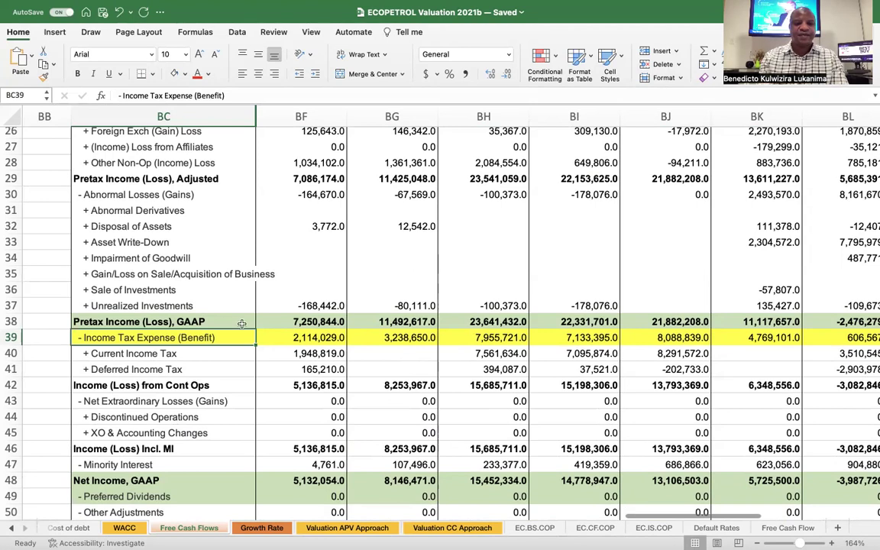
click(194, 321)
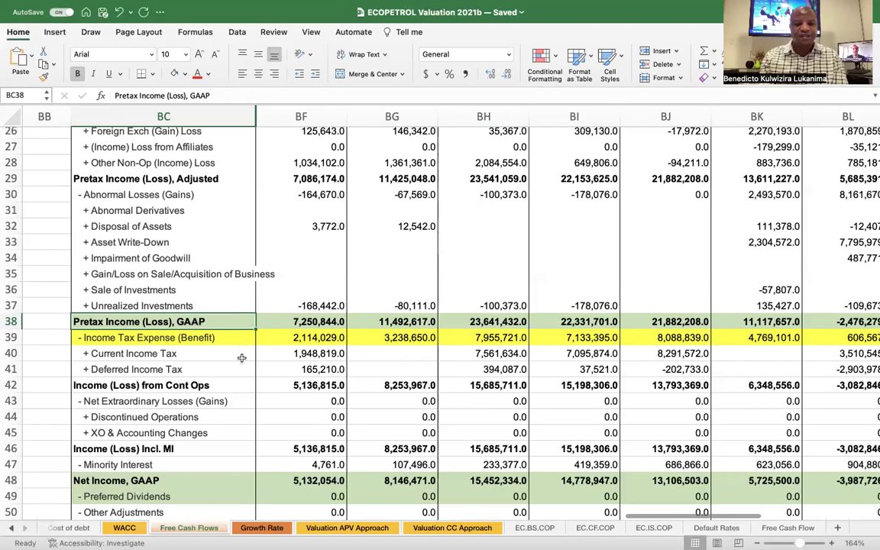
click(308, 341)
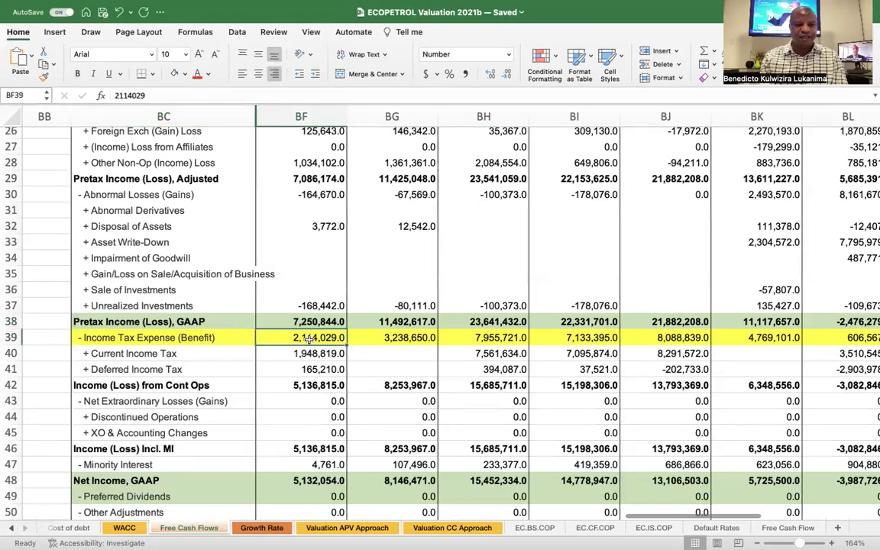
key(Up)
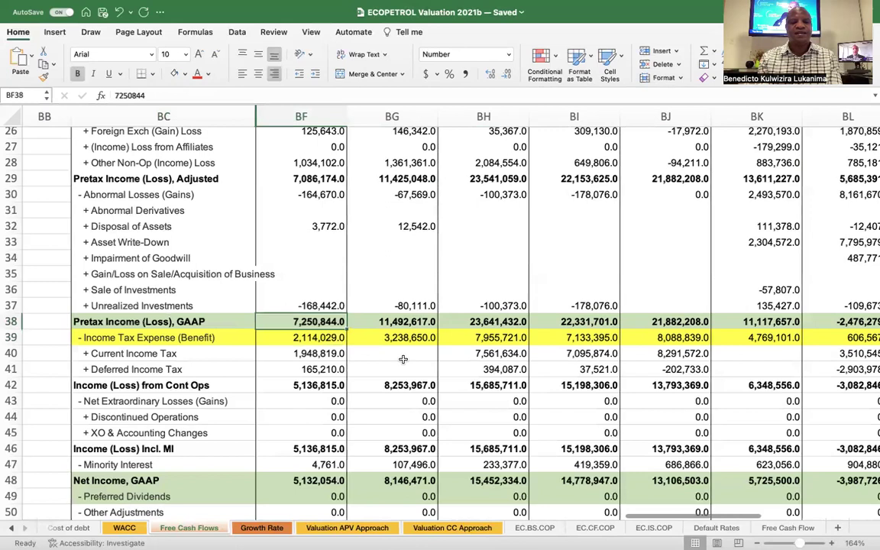
Calculate the FY 2009 effective tax rate in B18 as income tax expense divided by GAAP pretax income, using =BF39/BF38.
scroll(402, 359, left, 3)
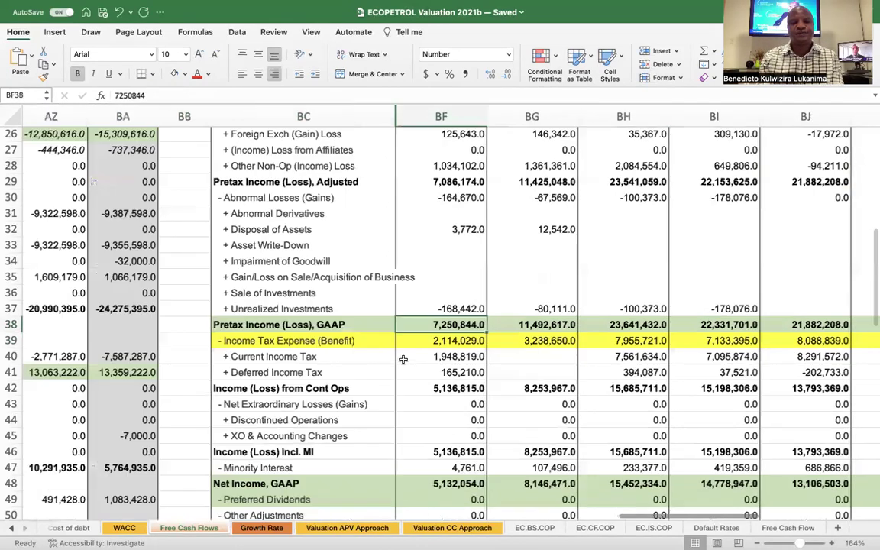
scroll(402, 359, left, 10)
scroll(403, 359, left, 15)
scroll(402, 359, up, 7)
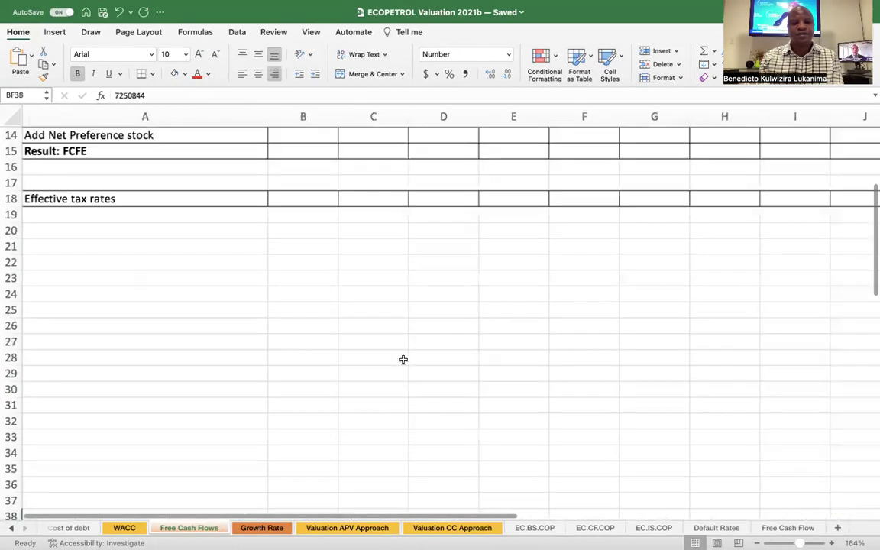
click(308, 353)
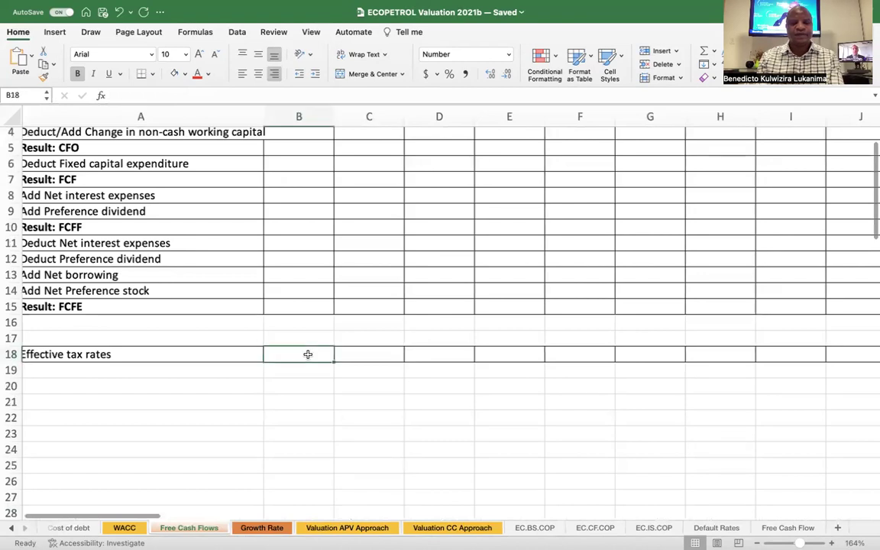
text(=)
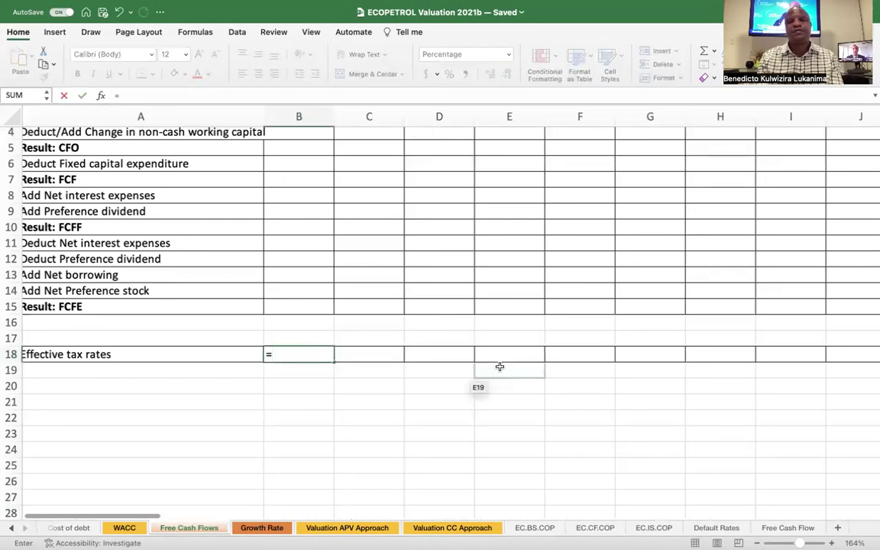
scroll(498, 365, right, 10)
scroll(498, 365, right, 10)
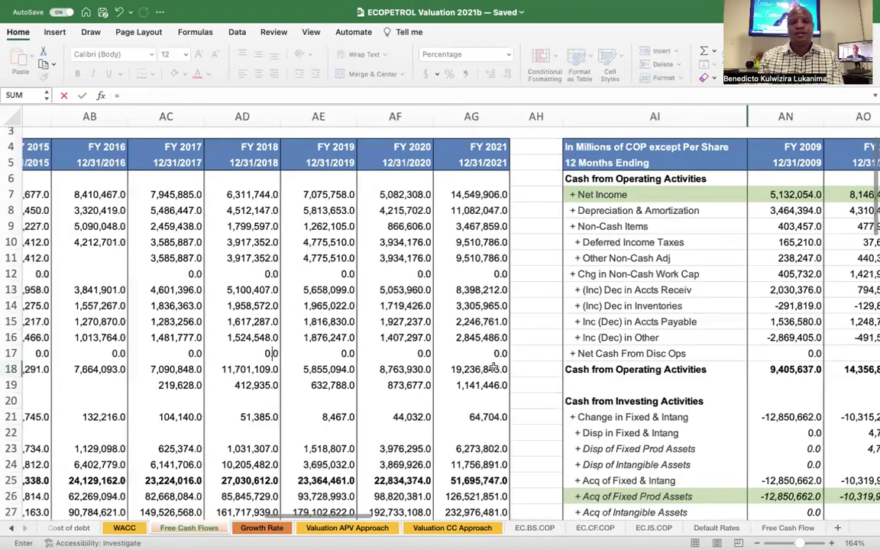
scroll(494, 369, right, 10)
scroll(494, 367, right, 8)
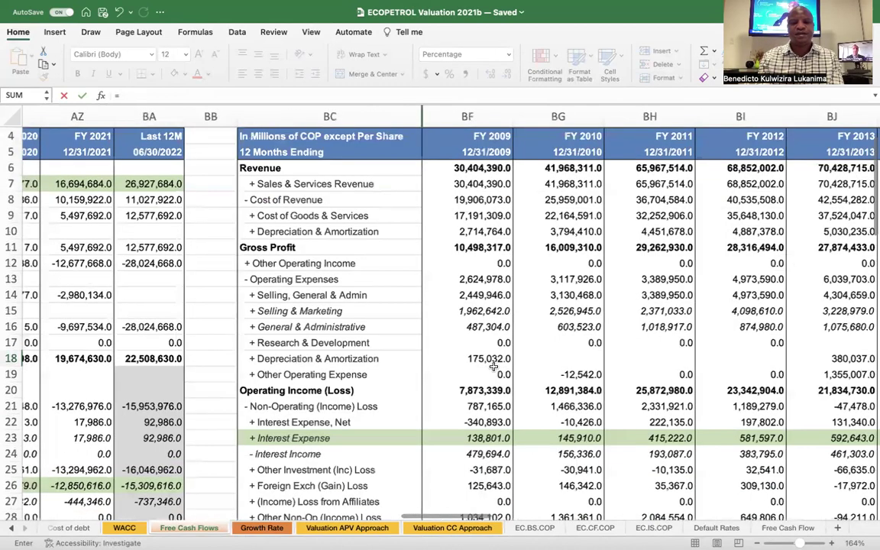
scroll(494, 367, down, 9)
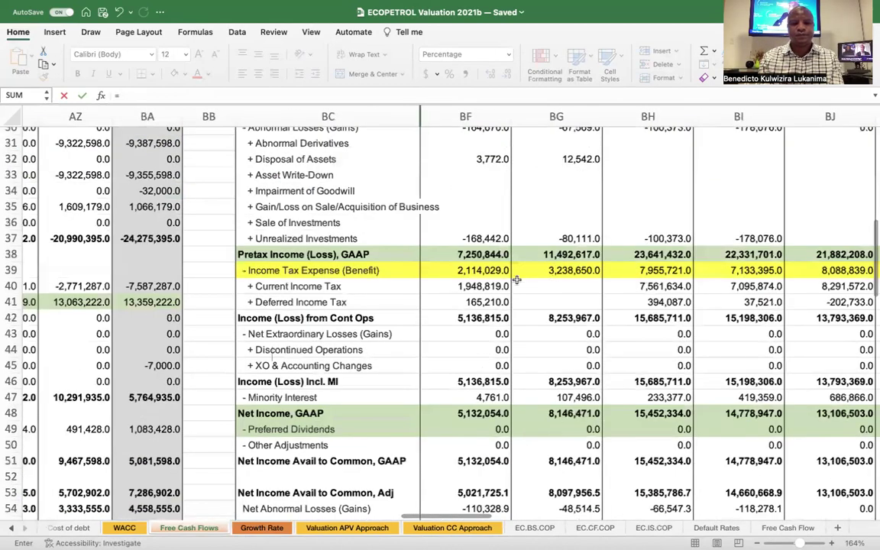
click(484, 270)
text(/)
click(462, 253)
key(Return)
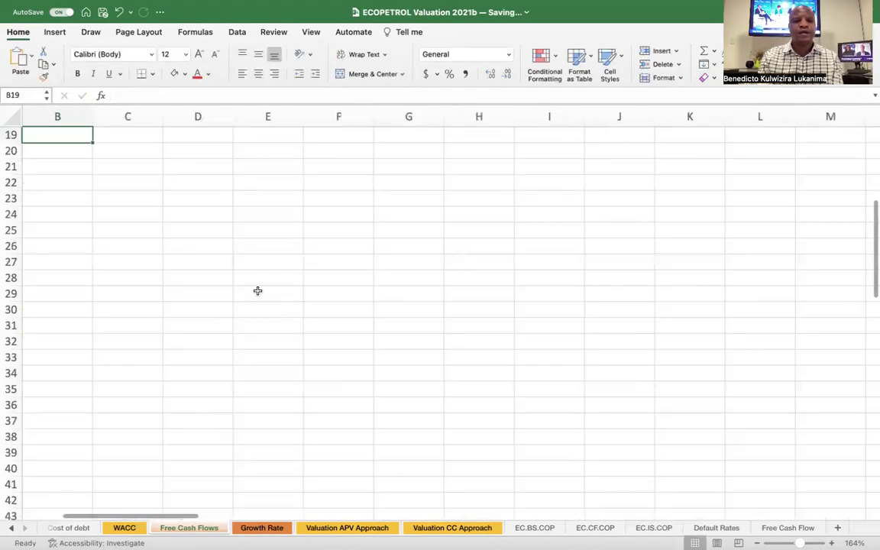
Copy the FY 2009 effective tax rate formula across row 18 through FY 2021.
scroll(395, 310, up, 2)
scroll(396, 310, left, 2)
scroll(396, 310, up, 5)
scroll(396, 310, left, 1)
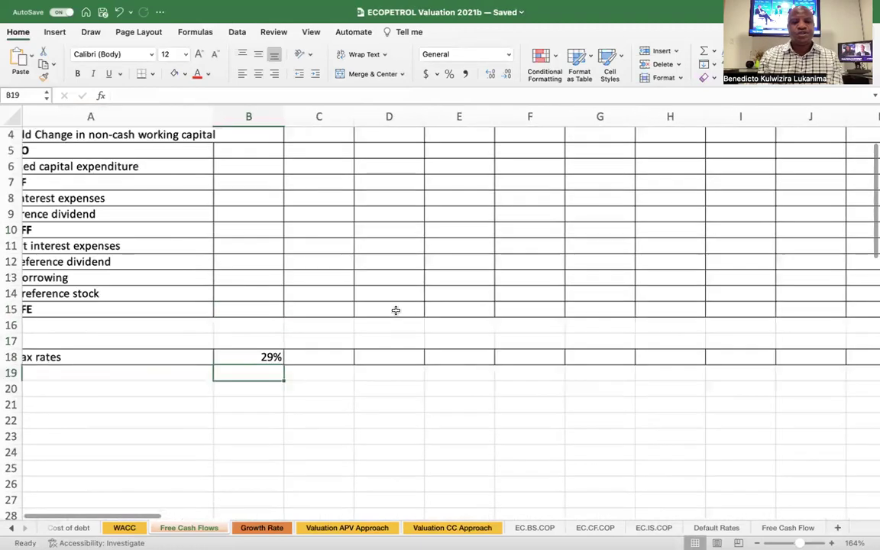
click(268, 361)
scroll(402, 407, right, 2)
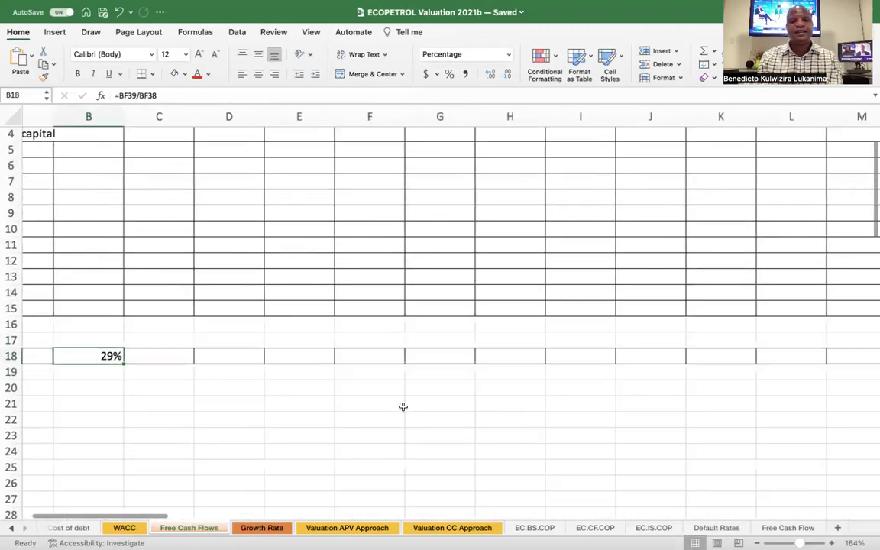
scroll(404, 408, left, 2)
scroll(405, 406, up, 3)
scroll(408, 404, left, 3)
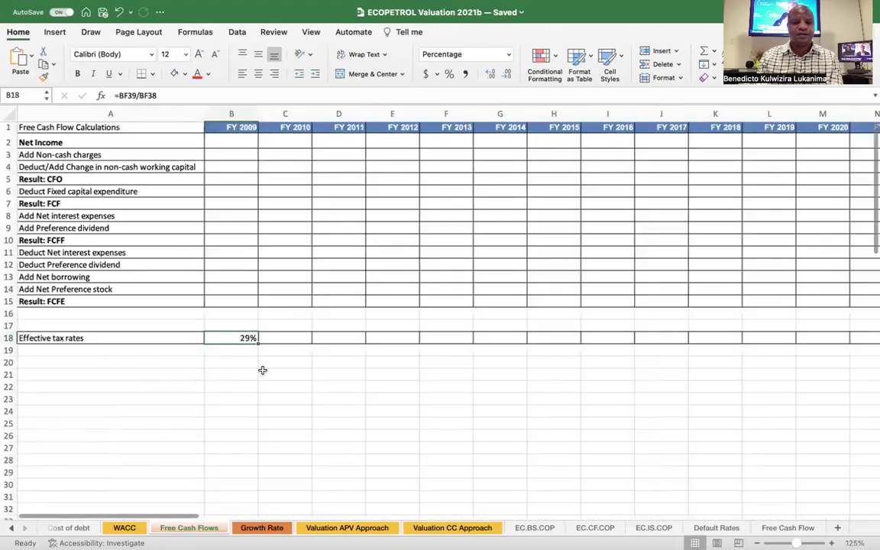
scroll(259, 355, right, 1)
scroll(229, 352, right, 3)
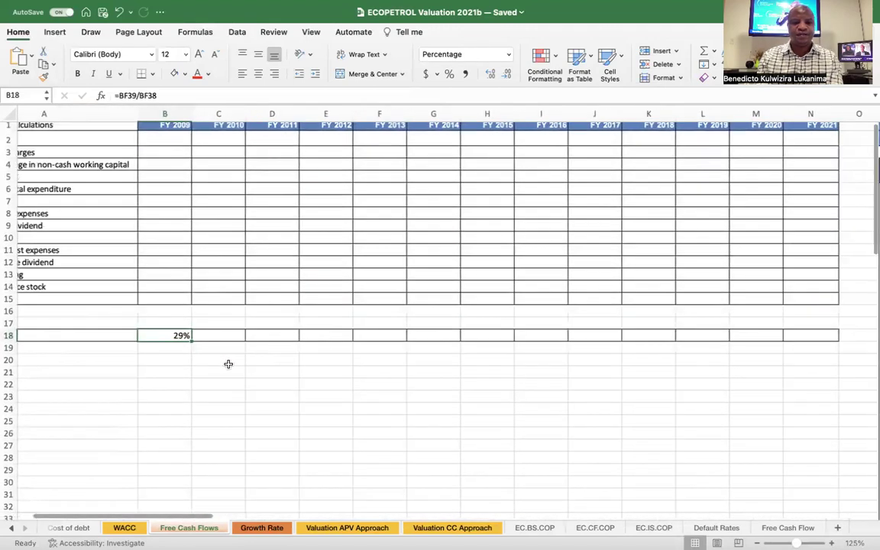
drag(156, 341, 795, 373)
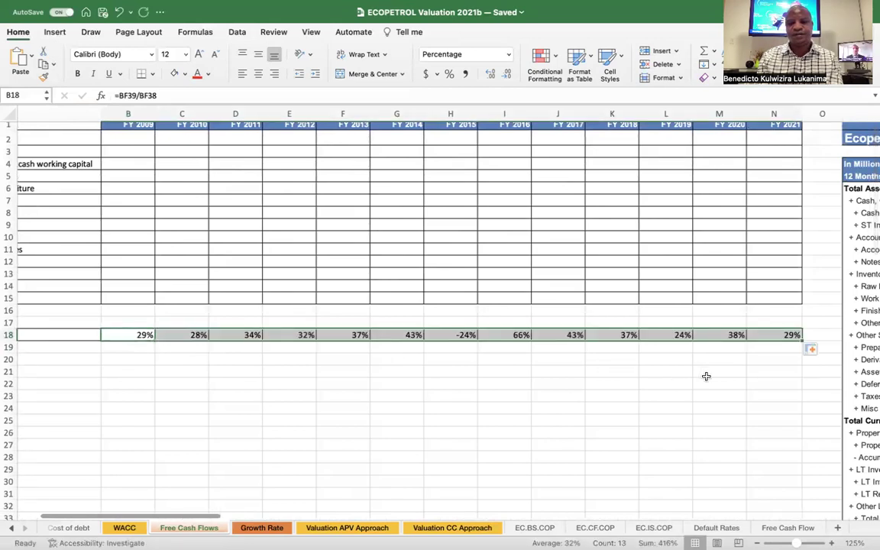
Replace the negative FY 2015 effective tax rate in H18 with 0.
scroll(685, 392, up, 5)
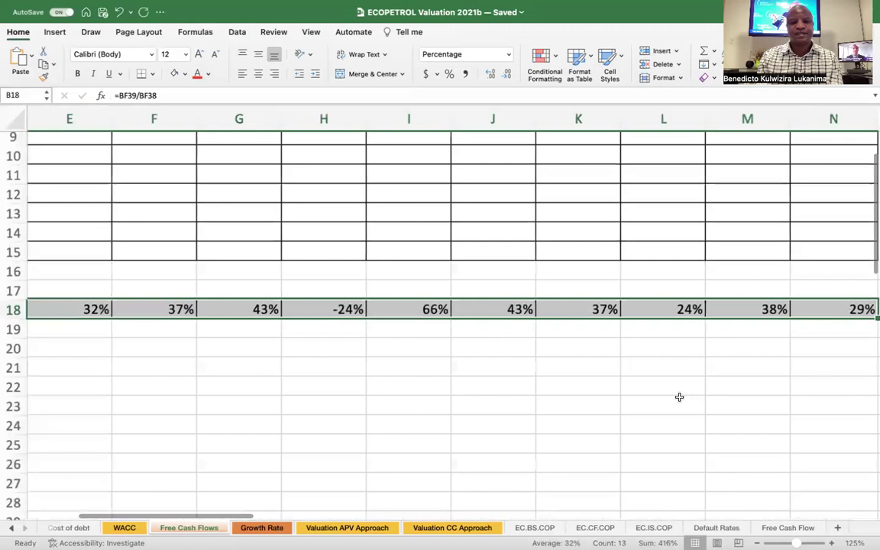
click(347, 315)
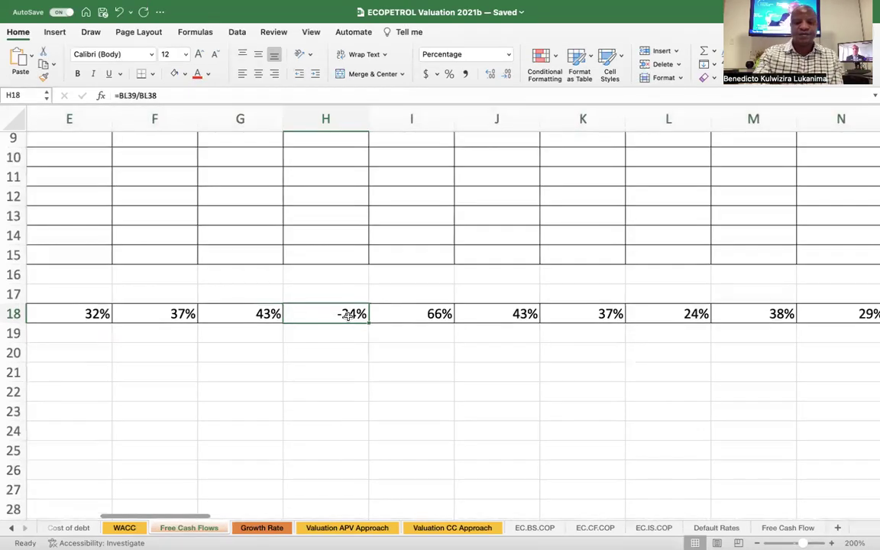
text(0)
click(409, 357)
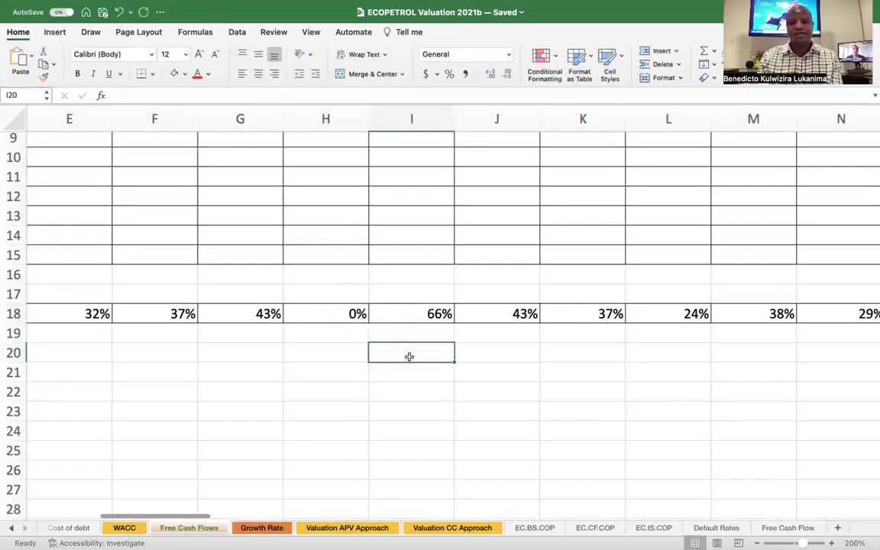
scroll(409, 357, up, 5)
scroll(409, 356, left, 3)
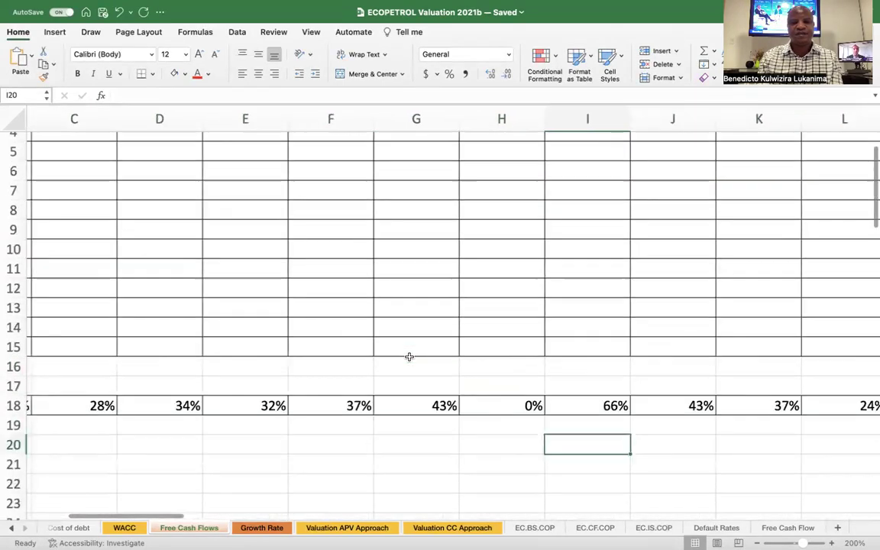
Locate the FY 2009 Net Income amount in the cash flow statement as the source for the free cash flow table.
scroll(409, 357, left, 2)
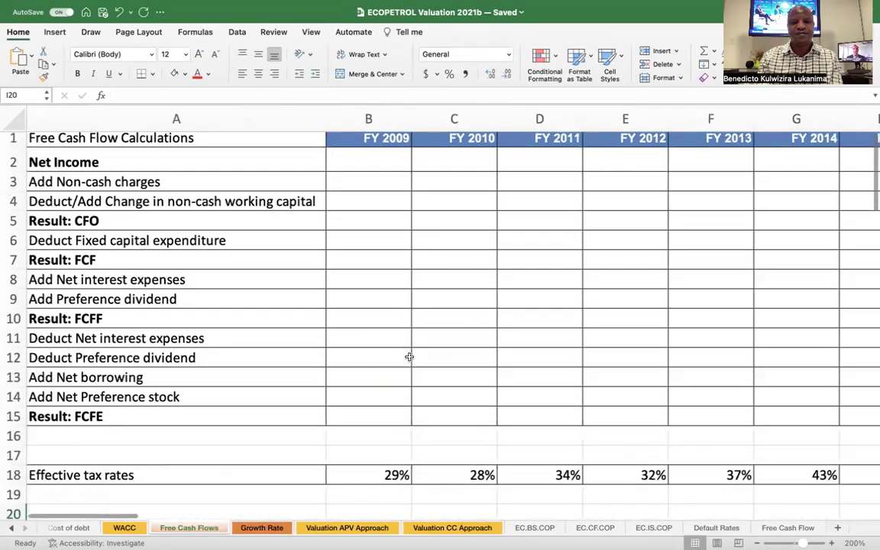
scroll(409, 357, up, 1)
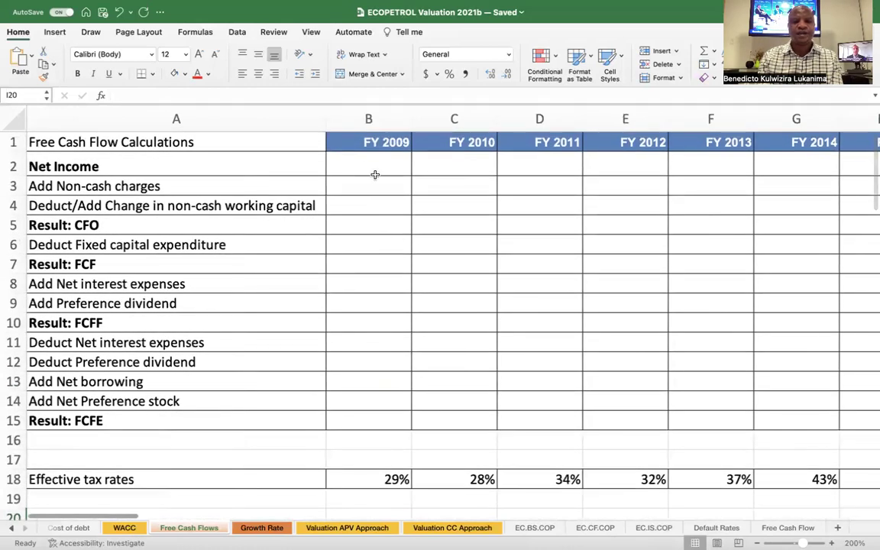
click(385, 171)
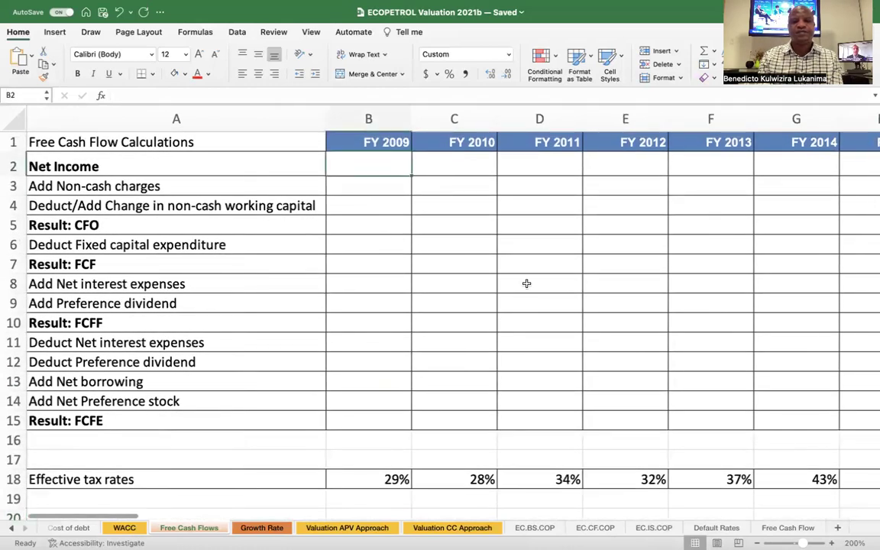
scroll(526, 283, right, 10)
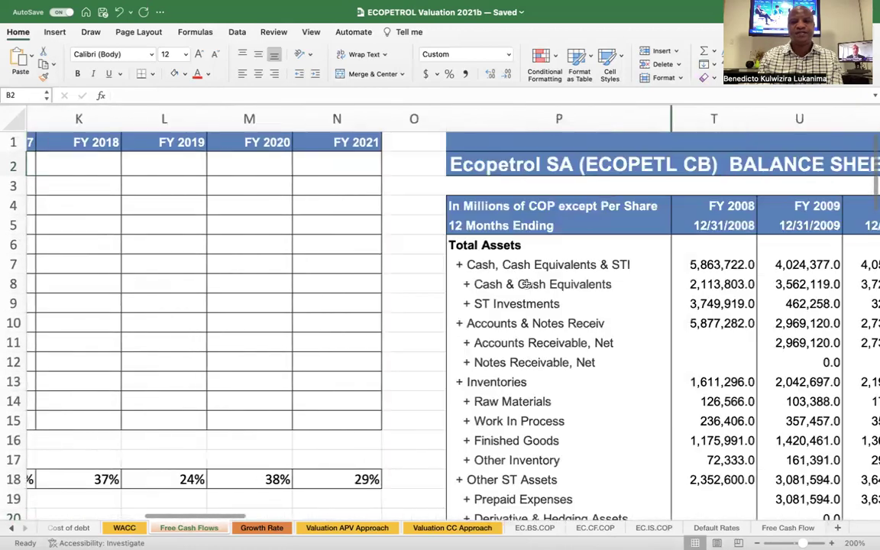
scroll(526, 283, right, 5)
scroll(474, 260, right, 6)
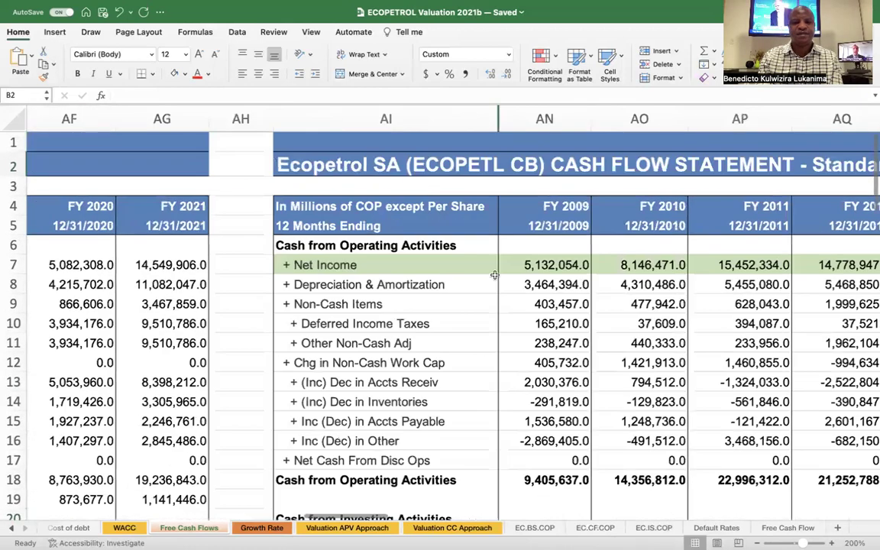
scroll(344, 265, right, 1)
click(344, 265)
click(477, 265)
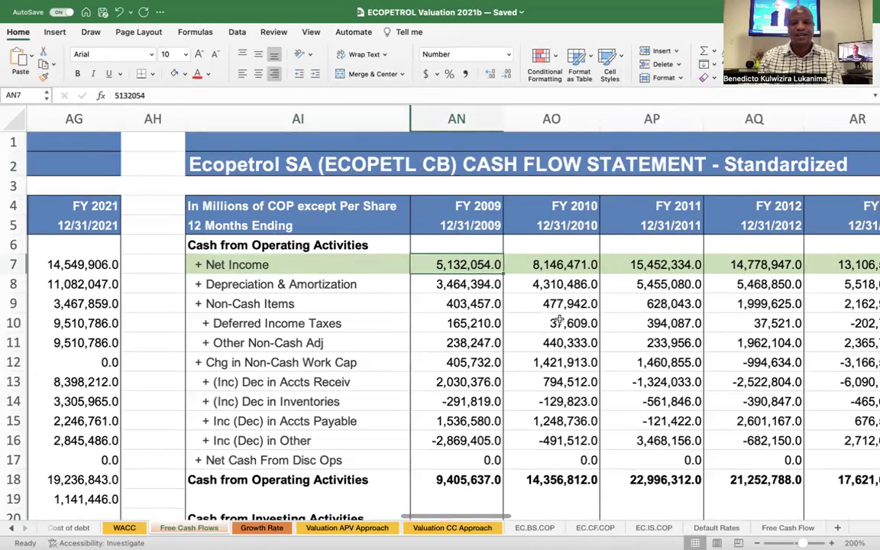
Check the FY 2009 Net Income, GAAP amount in the income statement against the cash flow statement's net income.
scroll(559, 320, right, 10)
scroll(546, 319, right, 8)
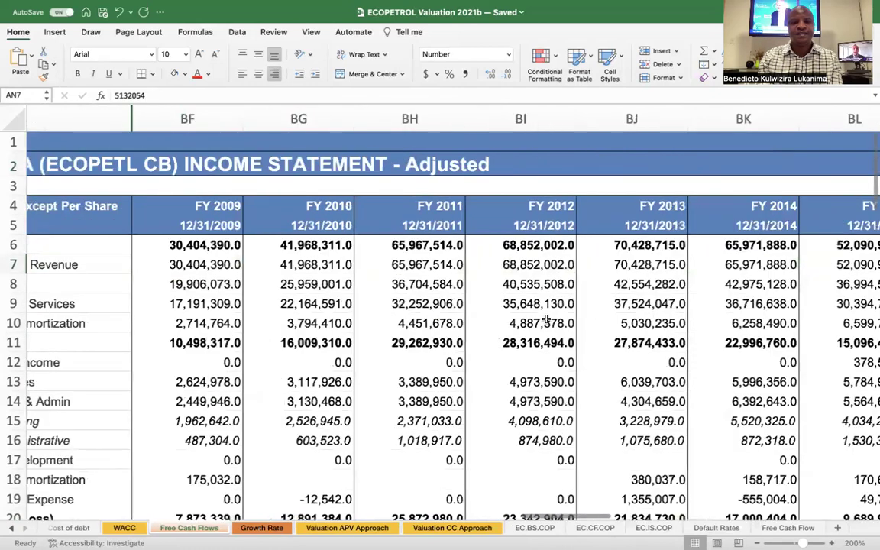
scroll(546, 319, left, 2)
scroll(546, 319, down, 5)
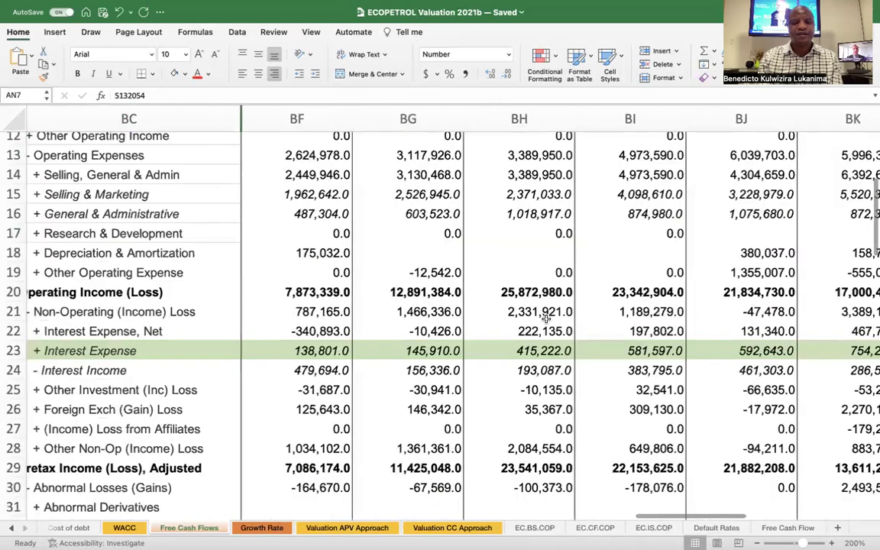
scroll(546, 319, down, 6)
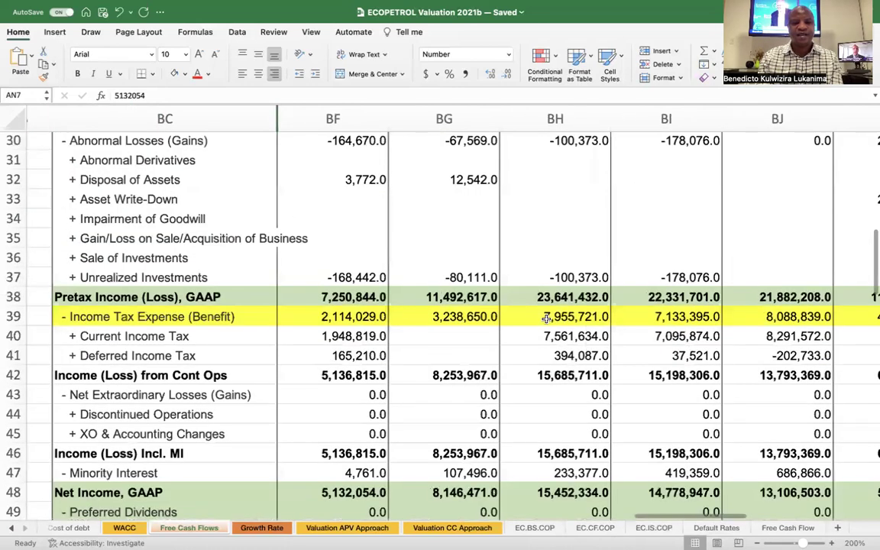
scroll(489, 287, down, 2)
scroll(155, 341, down, 2)
click(155, 380)
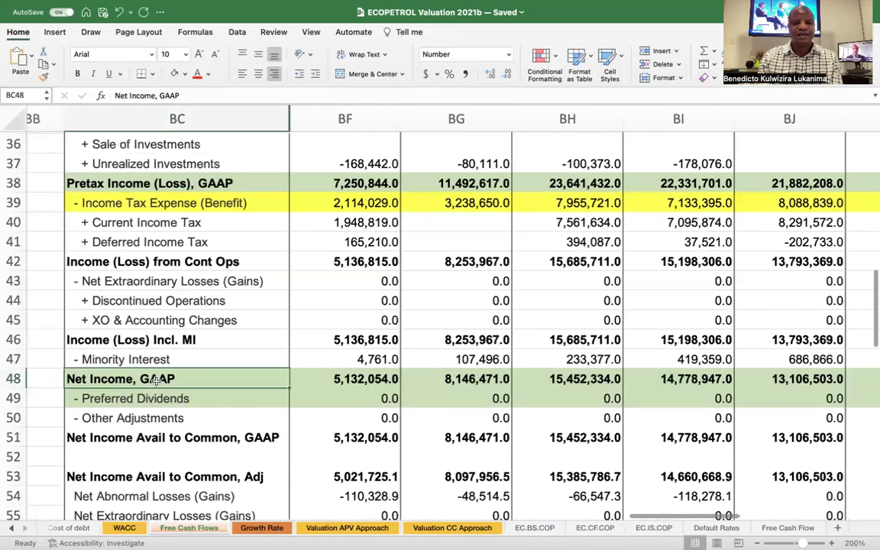
click(339, 384)
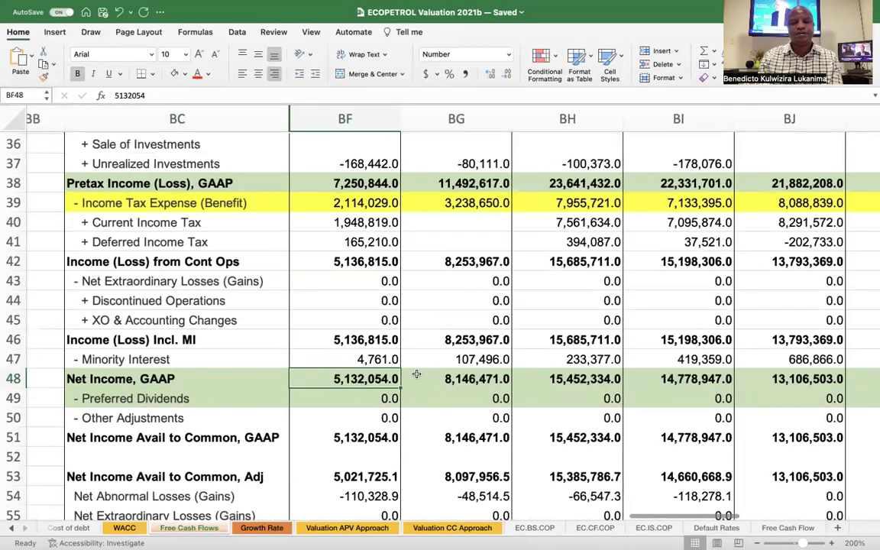
Link the FY 2009 Net Income in B2 to the cash flow statement's net income with =AN7.
scroll(417, 374, left, 5)
scroll(416, 374, left, 10)
scroll(416, 374, up, 1)
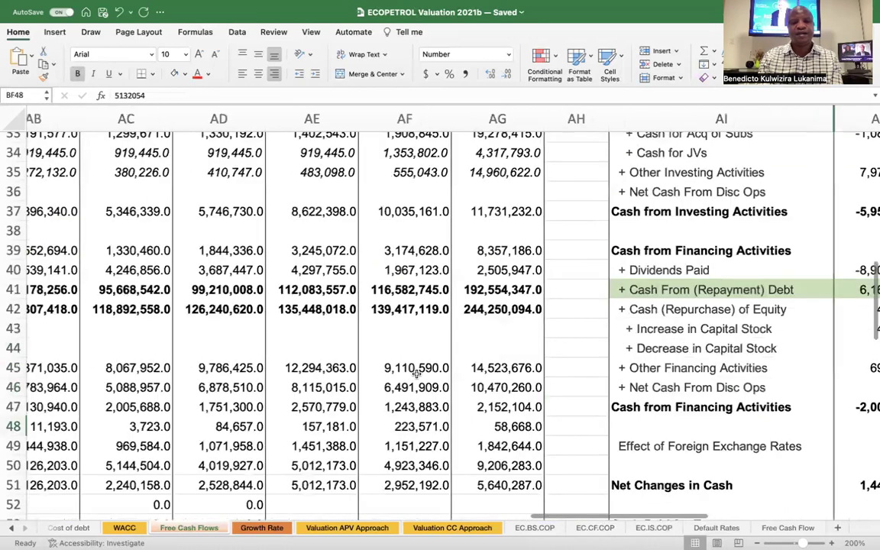
scroll(416, 373, left, 10)
scroll(416, 373, up, 3)
scroll(416, 373, left, 10)
scroll(416, 374, up, 5)
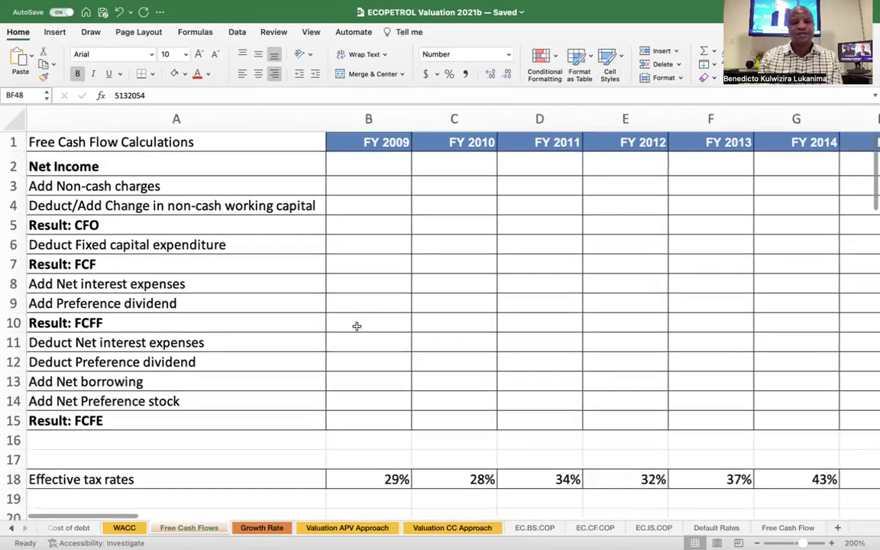
click(375, 170)
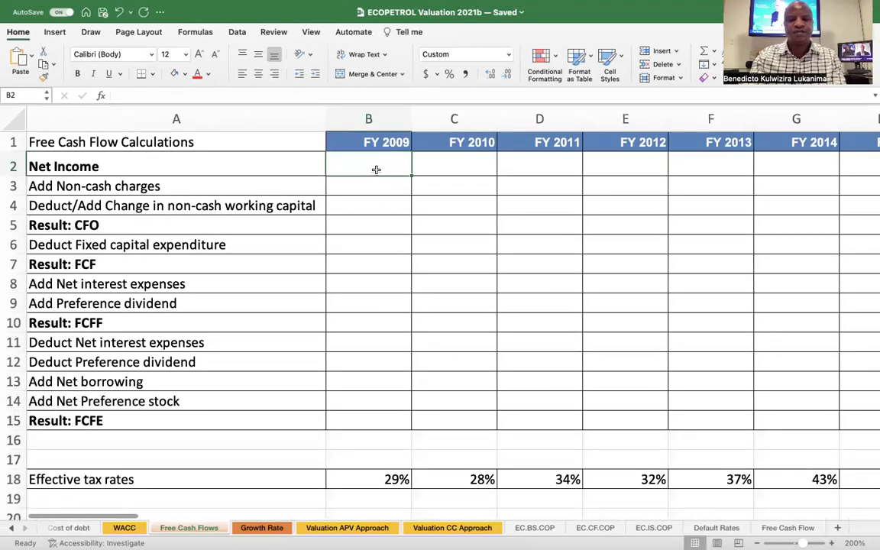
text(=)
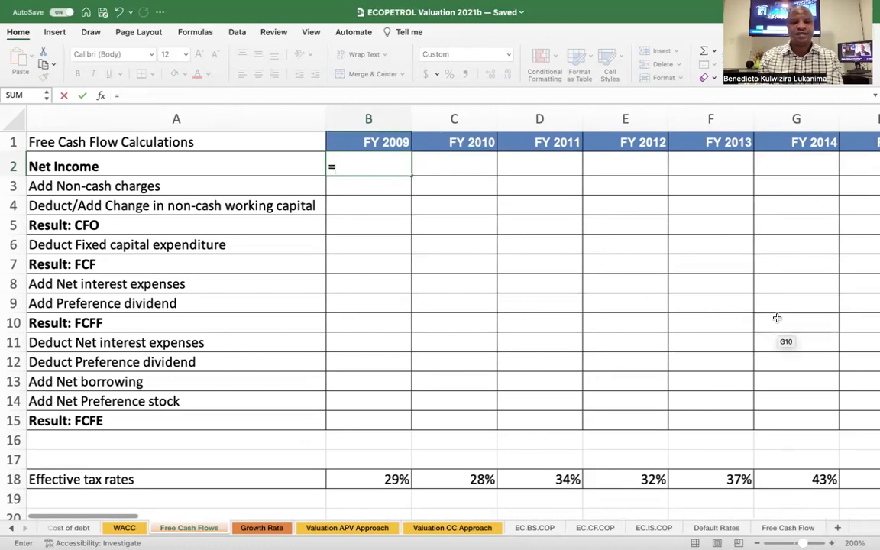
scroll(717, 306, right, 15)
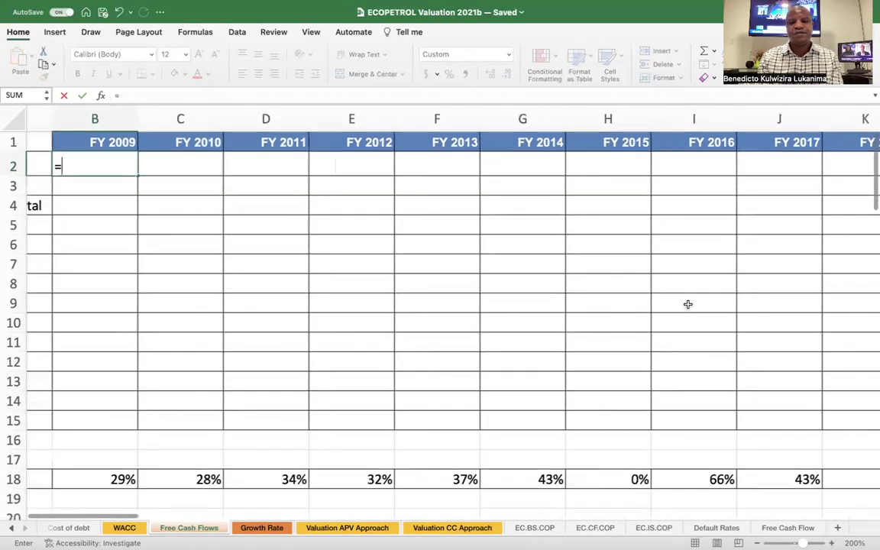
scroll(687, 303, right, 5)
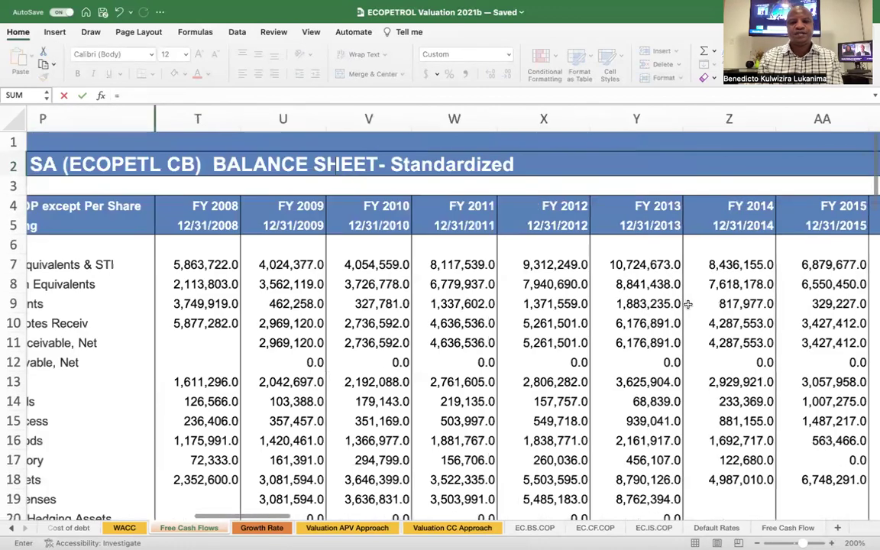
scroll(687, 304, right, 8)
scroll(687, 304, right, 5)
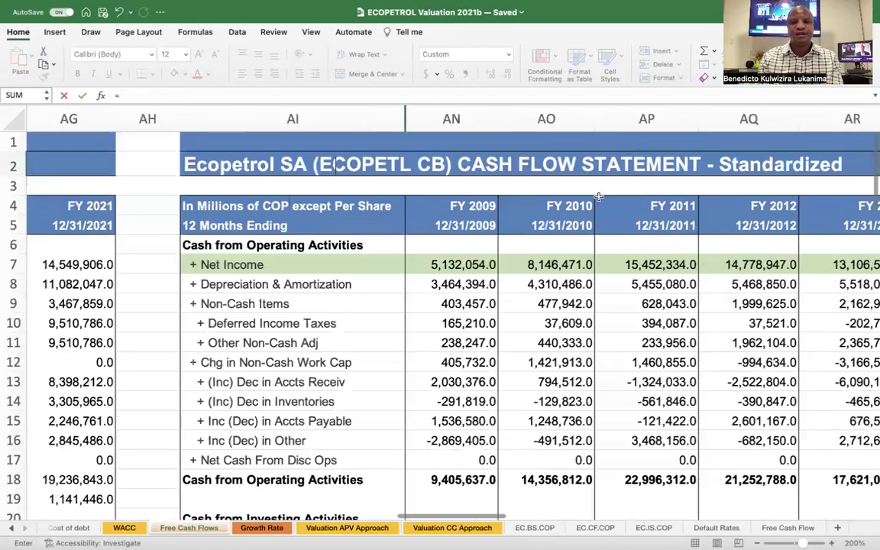
click(468, 262)
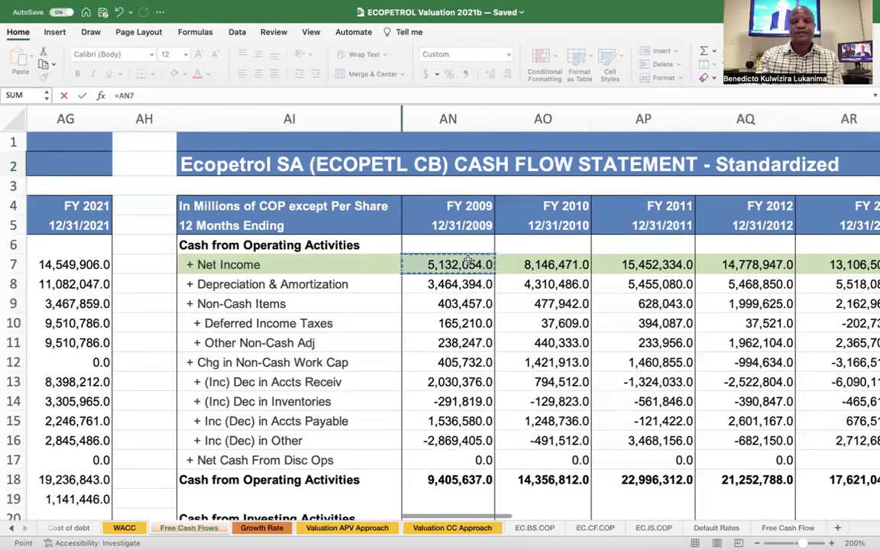
scroll(435, 305, left, 15)
key(Return)
scroll(406, 349, left, 2)
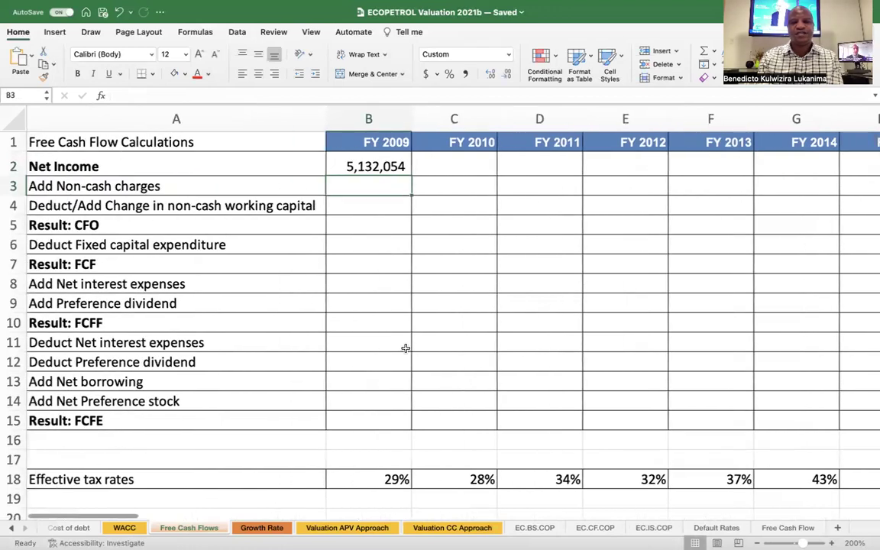
Examine the cash flow statement's operating items, including Depreciation & Amortization, Non-Cash Items, Deferred Income Taxes and Other Non-Cash Adj, with their FY 2009 amounts.
scroll(406, 348, right, 10)
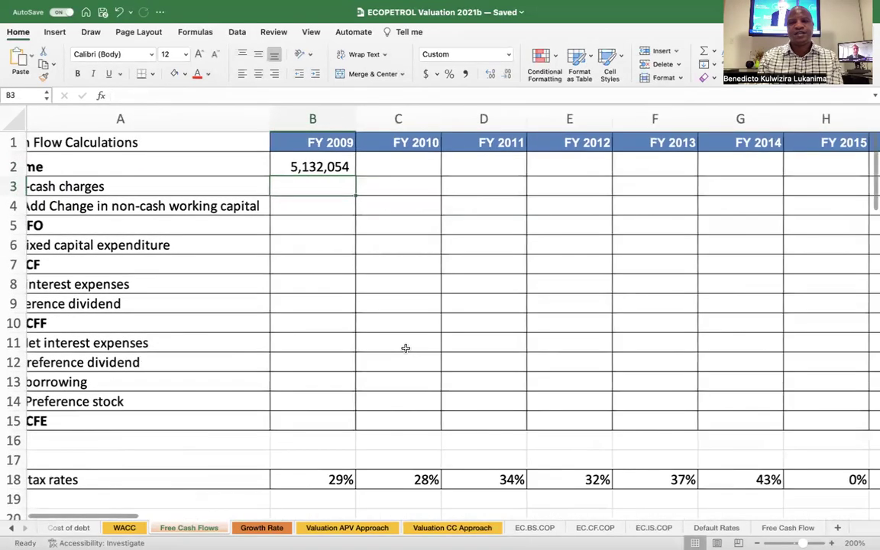
scroll(406, 348, right, 8)
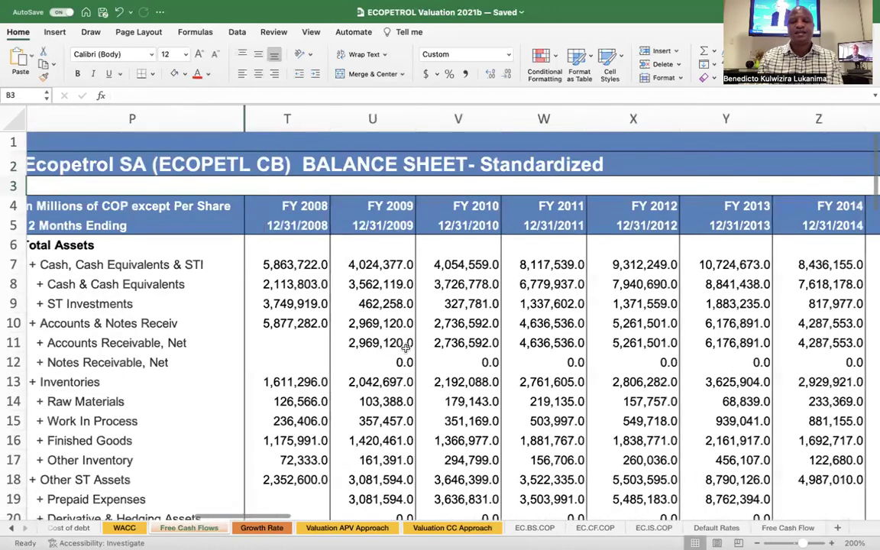
scroll(406, 349, right, 10)
scroll(405, 349, right, 3)
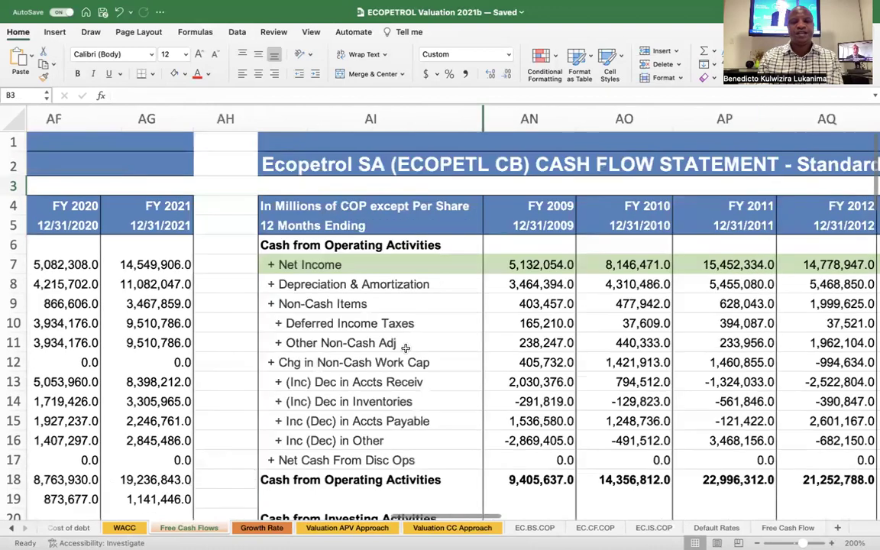
scroll(406, 348, right, 3)
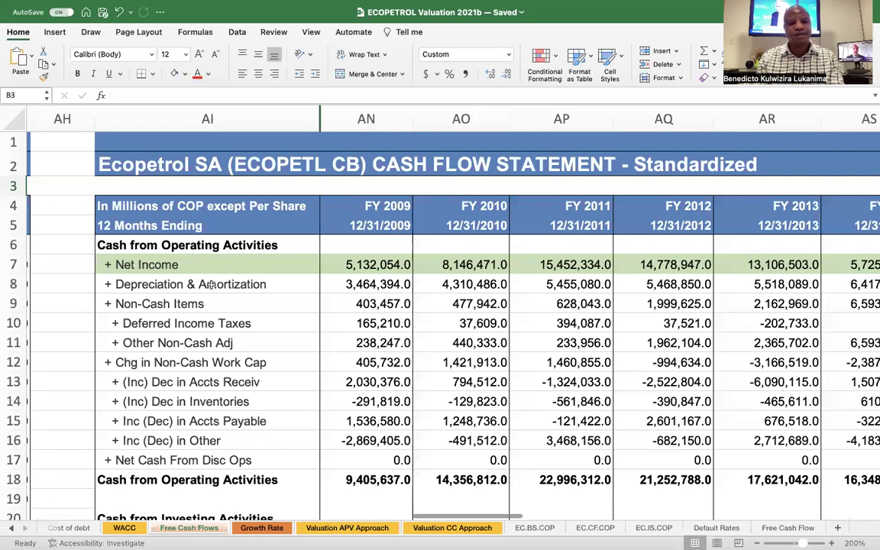
drag(187, 264, 197, 462)
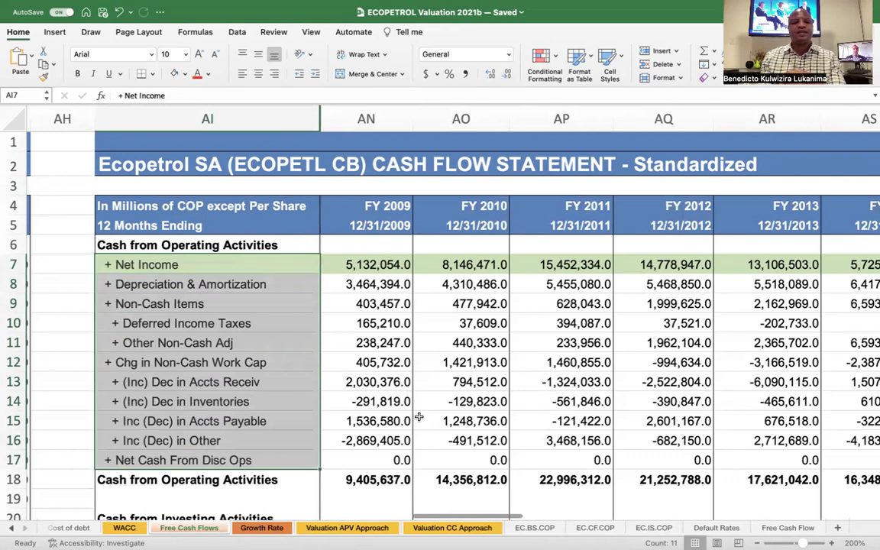
click(218, 283)
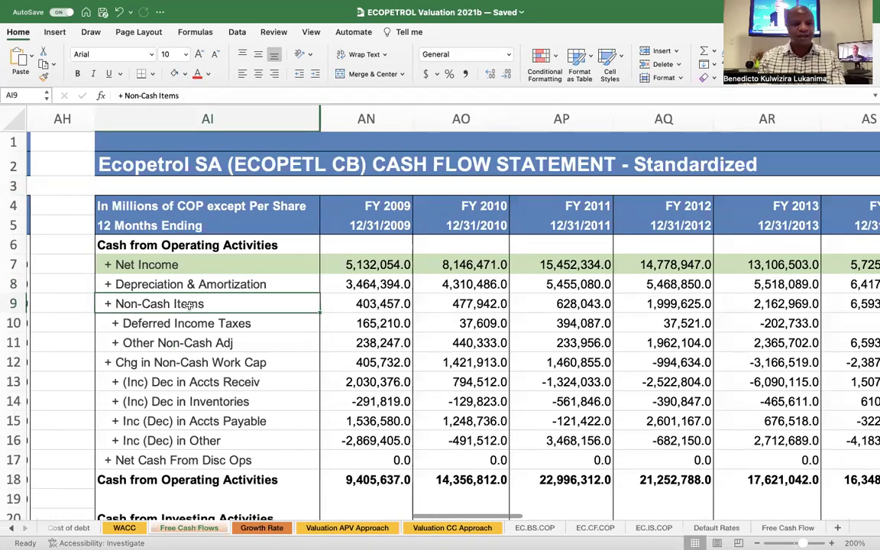
click(249, 324)
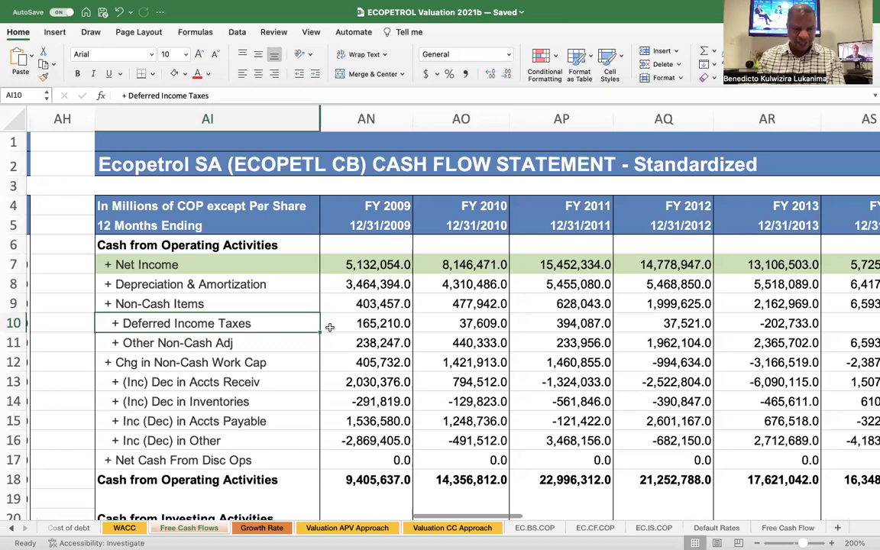
click(260, 342)
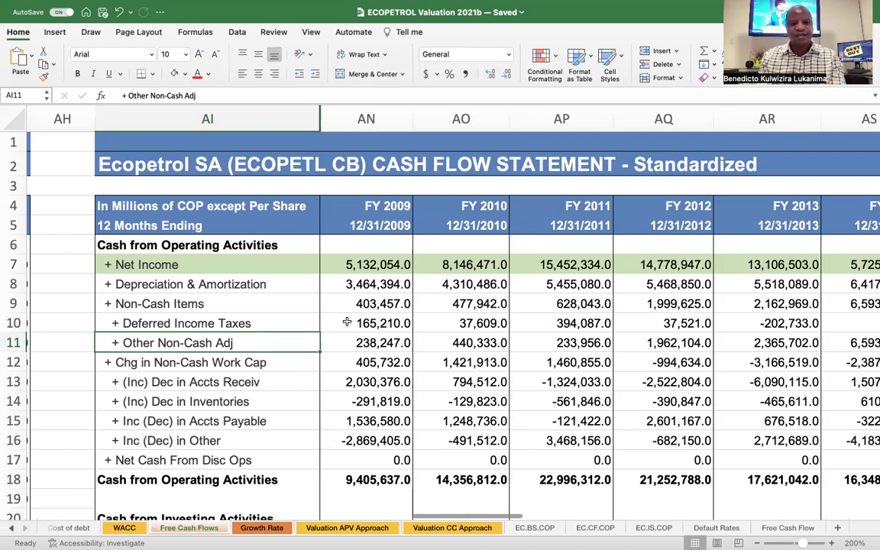
click(384, 284)
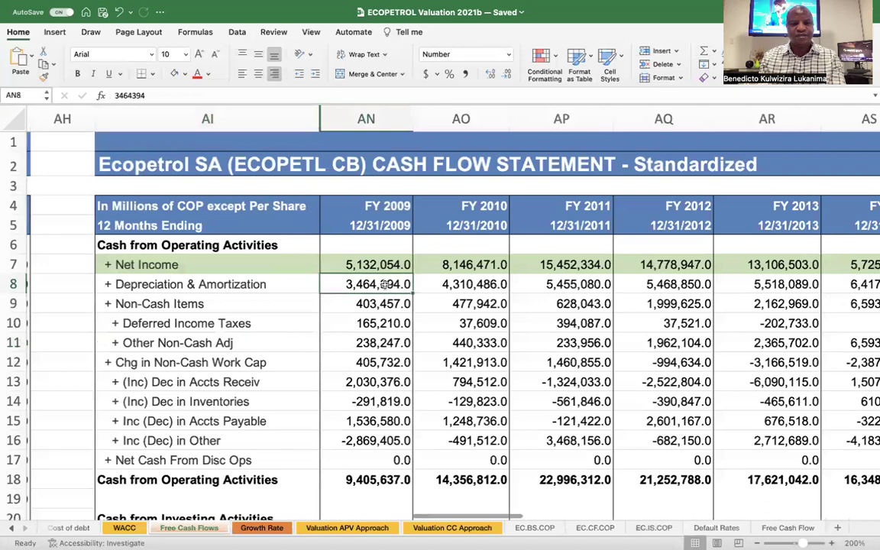
key(Down)
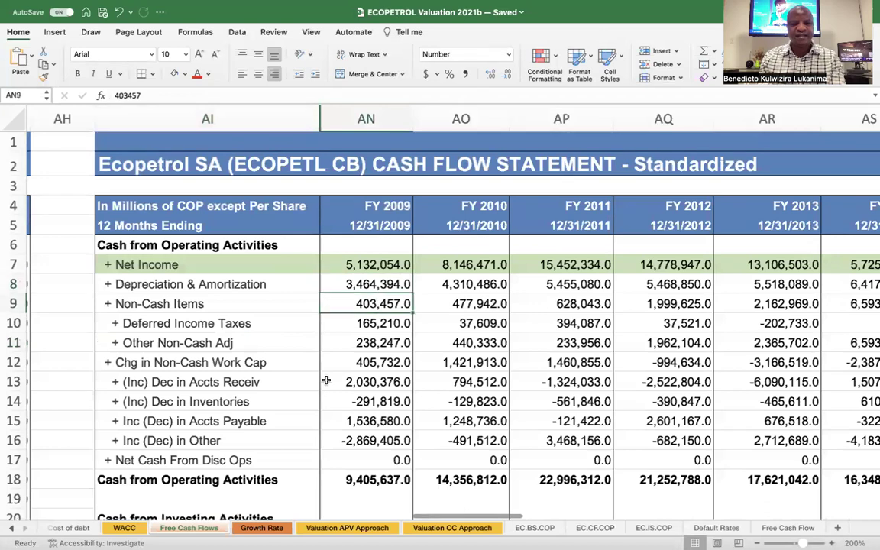
Calculate FY 2009 non-cash charges in B3 by adding the cash flow statement's Depreciation & Amortization and Non-Cash Items with =AN8+AN9.
scroll(295, 336, left, 3)
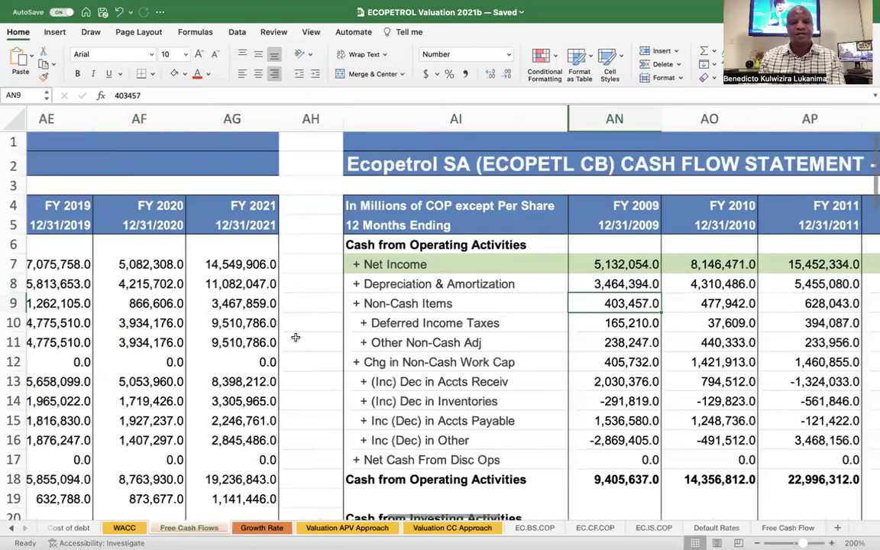
scroll(296, 337, left, 15)
scroll(300, 300, right, 2)
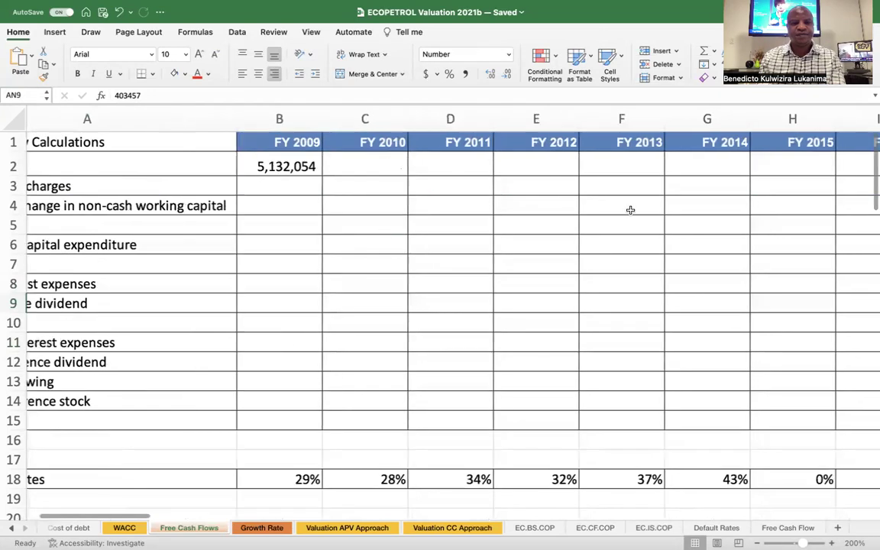
scroll(630, 209, left, 2)
click(375, 184)
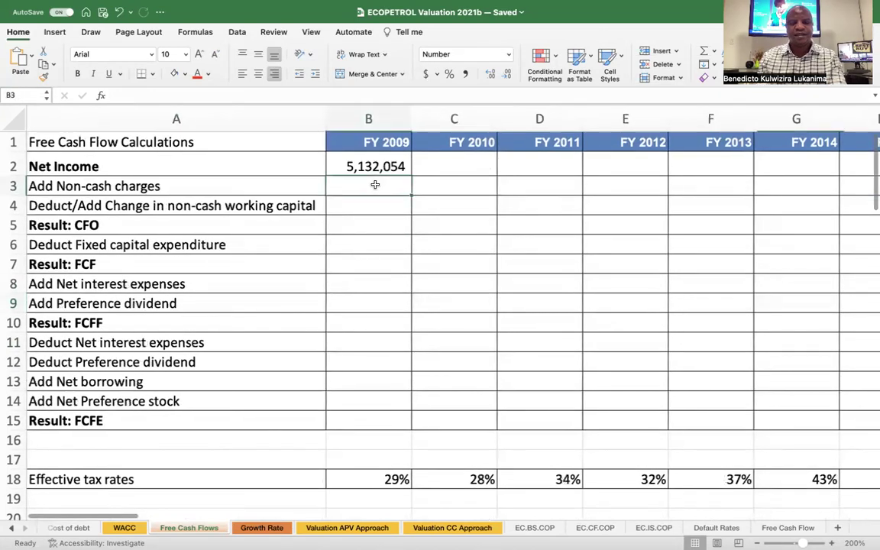
text(=)
scroll(557, 301, right, 2)
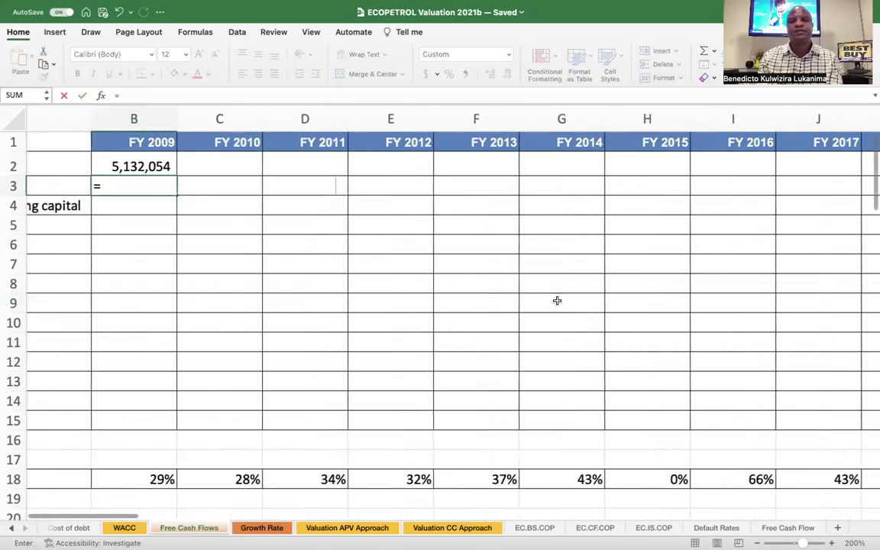
scroll(557, 300, right, 10)
scroll(558, 301, right, 8)
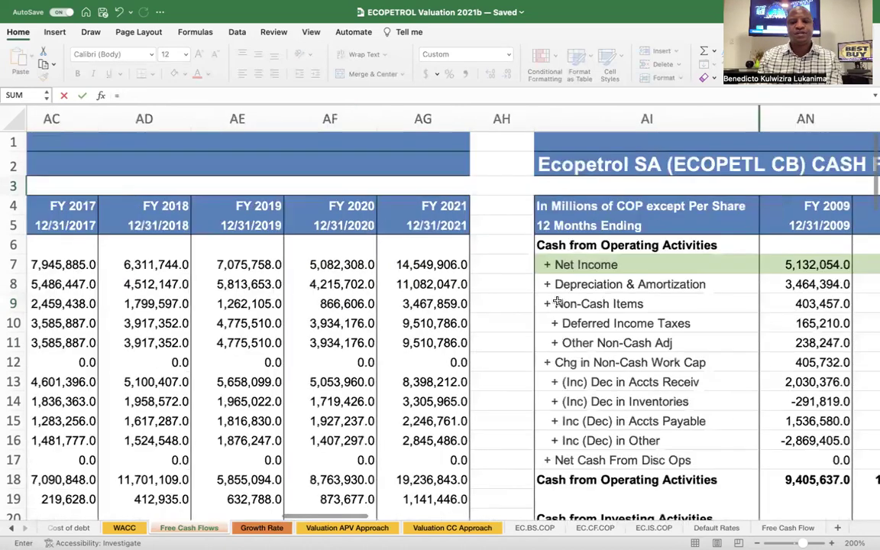
scroll(531, 285, right, 3)
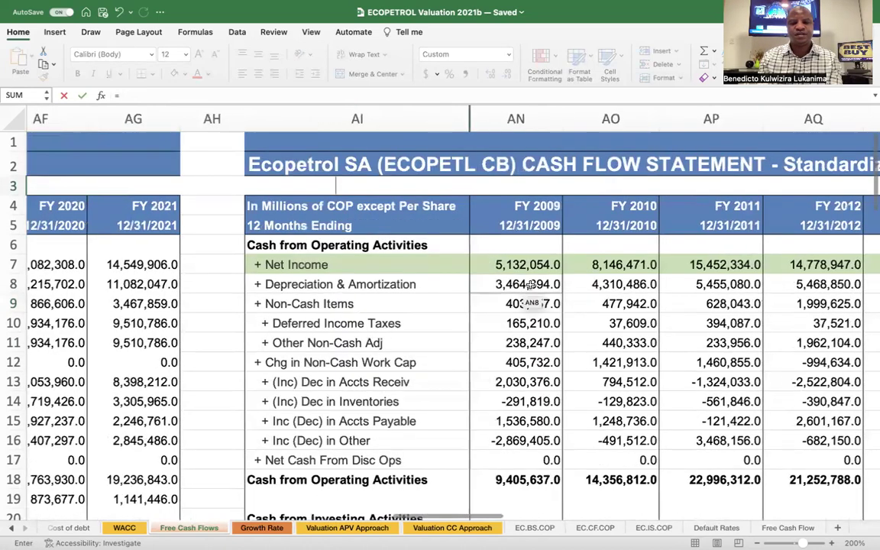
click(530, 284)
text(+)
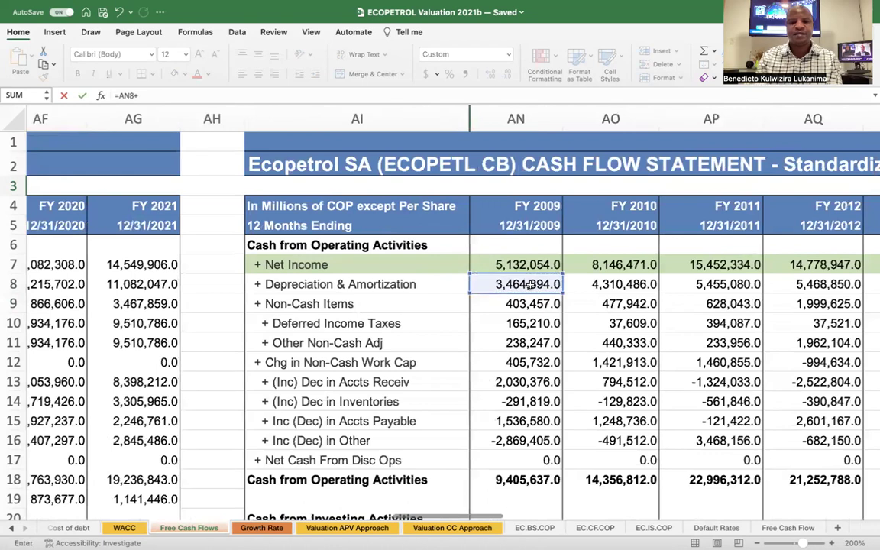
click(525, 303)
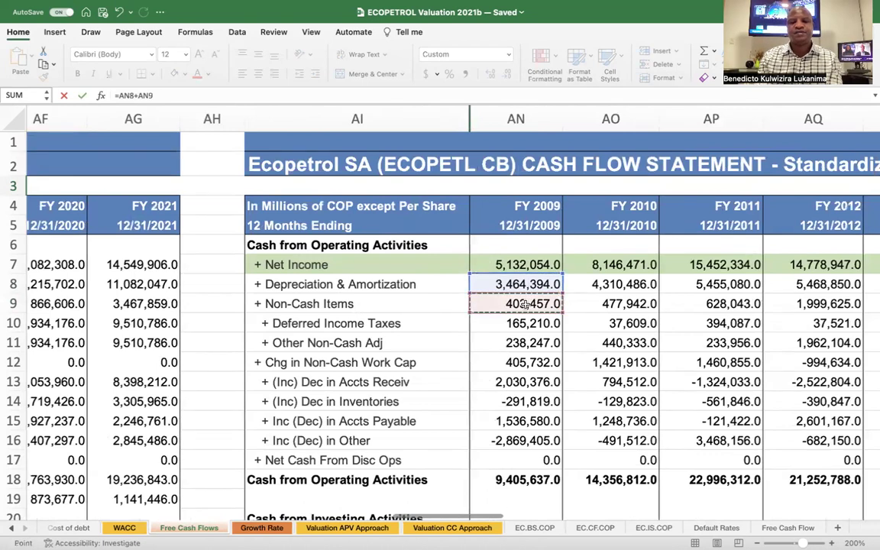
key(Return)
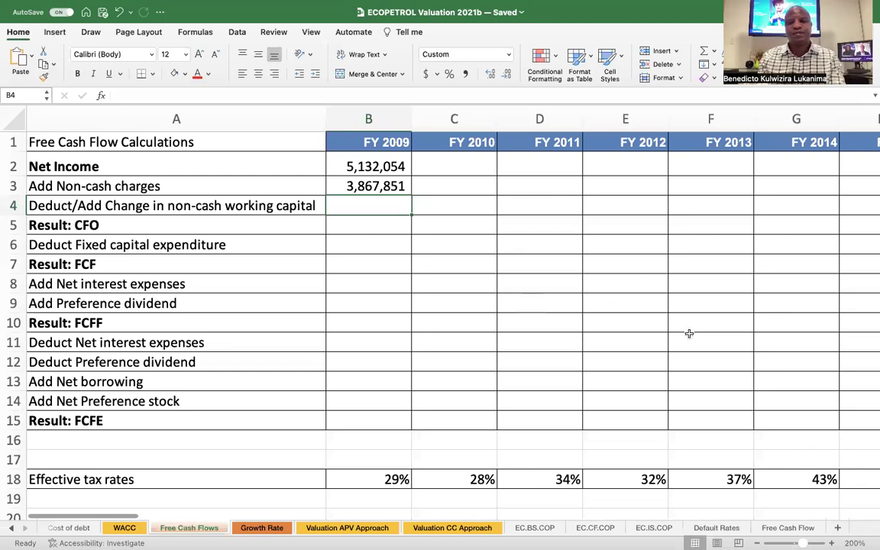
Examine Chg in Non-Cash Work Cap in the cash flow statement, including its receivables, inventories, payables and other components, and its FY 2009 amount.
scroll(689, 332, right, 5)
scroll(689, 333, right, 10)
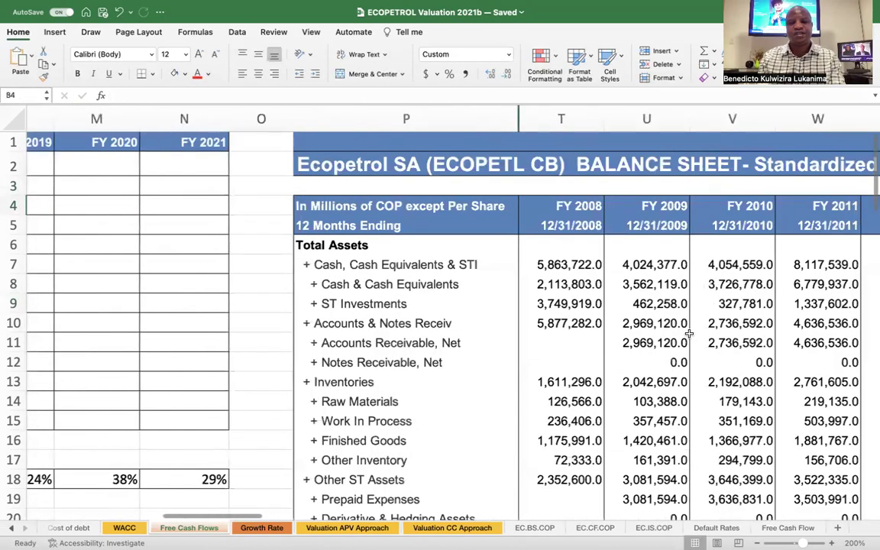
scroll(689, 333, right, 10)
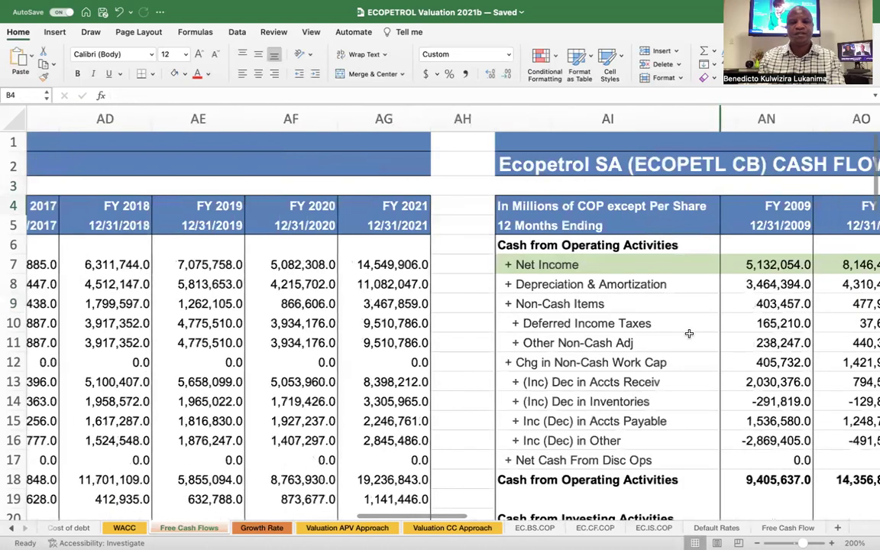
scroll(689, 333, right, 3)
scroll(689, 333, right, 3)
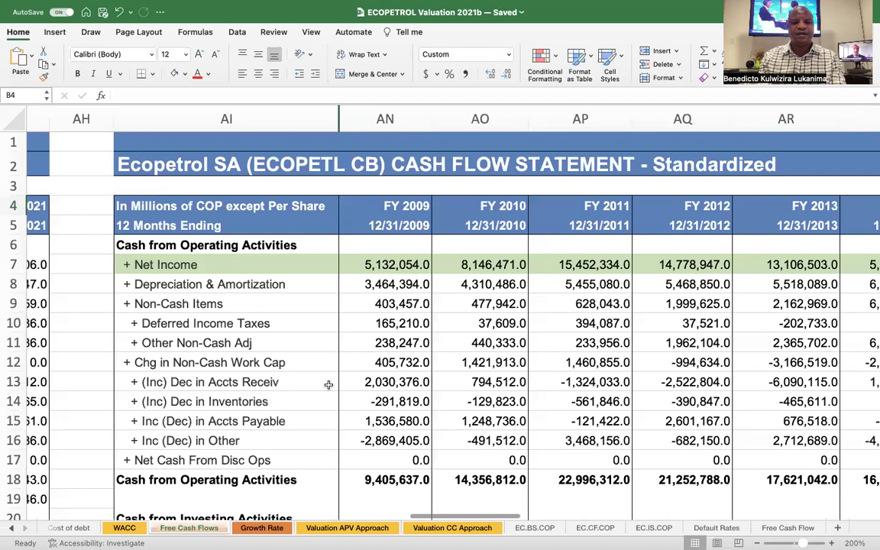
click(216, 364)
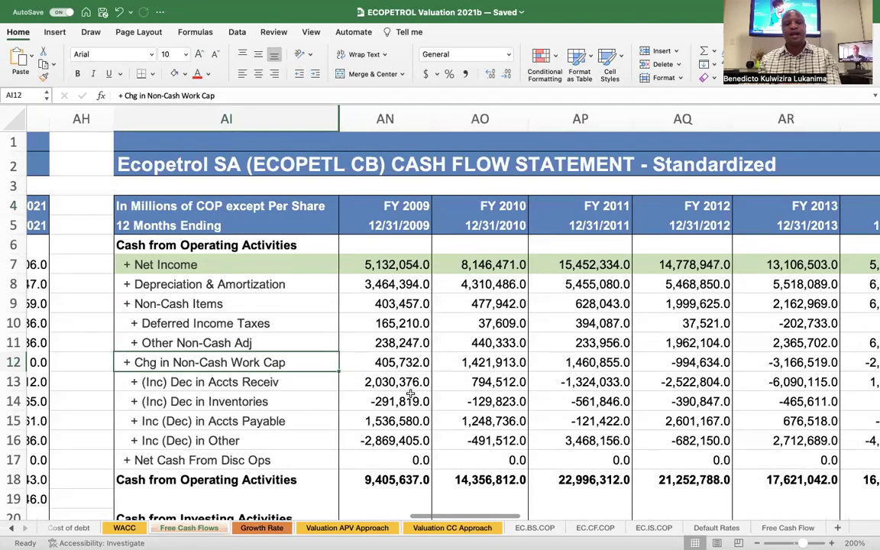
click(258, 381)
click(259, 400)
click(279, 421)
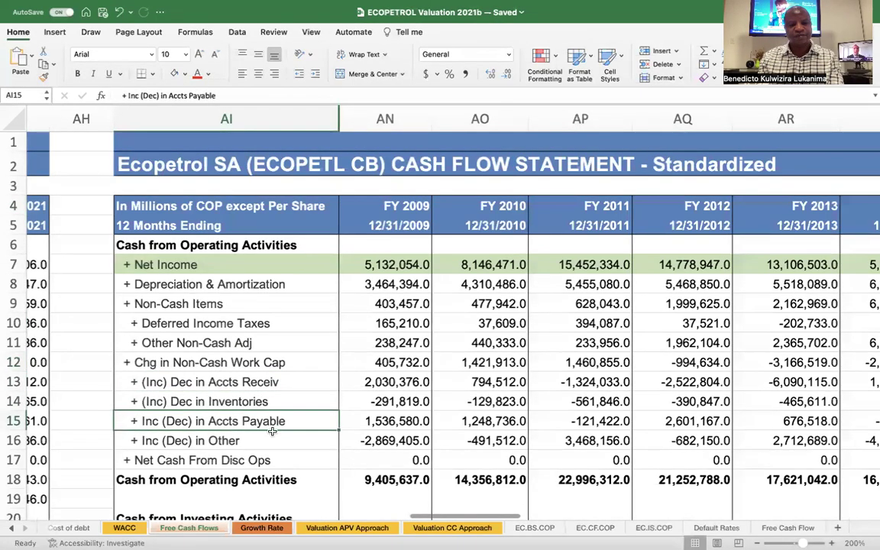
click(266, 441)
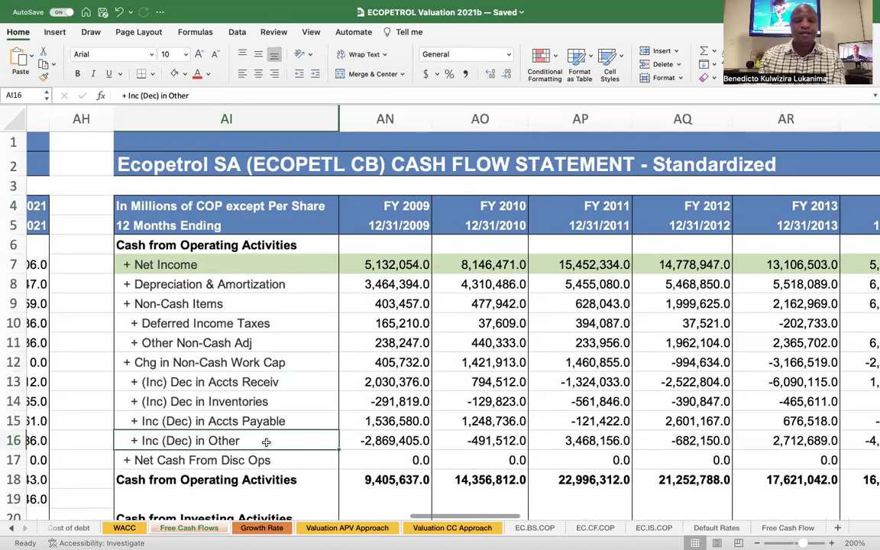
click(382, 362)
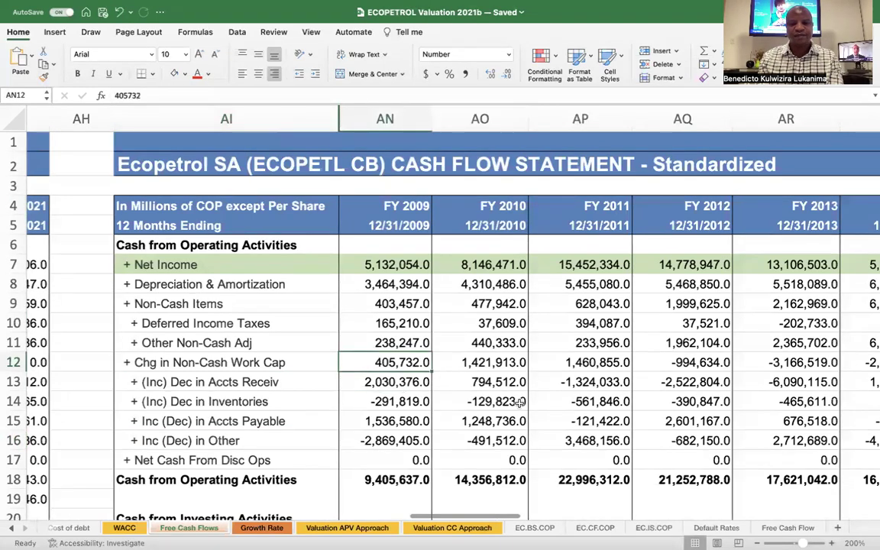
Compare the signs of the Chg in Non-Cash Work Cap amounts from FY 2009 through FY 2013.
scroll(519, 356, right, 2)
scroll(467, 384, right, 1)
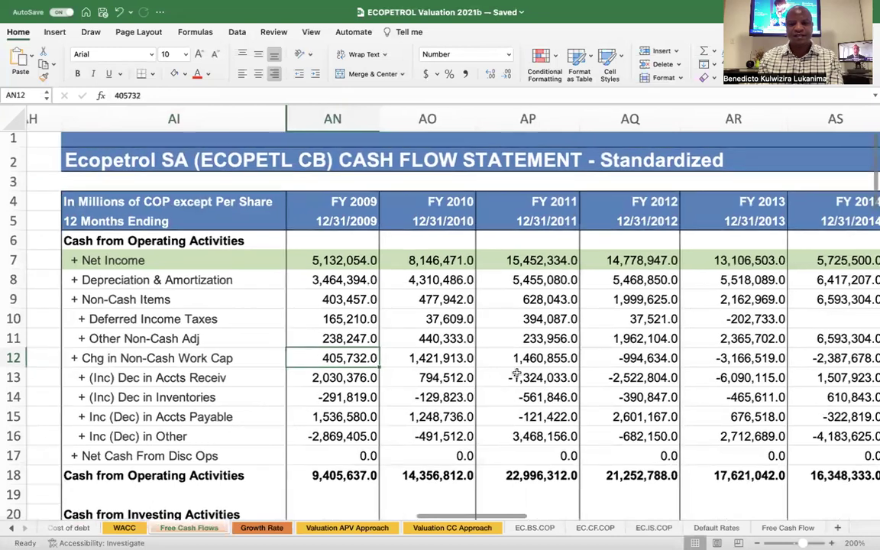
click(519, 359)
drag(309, 359, 565, 358)
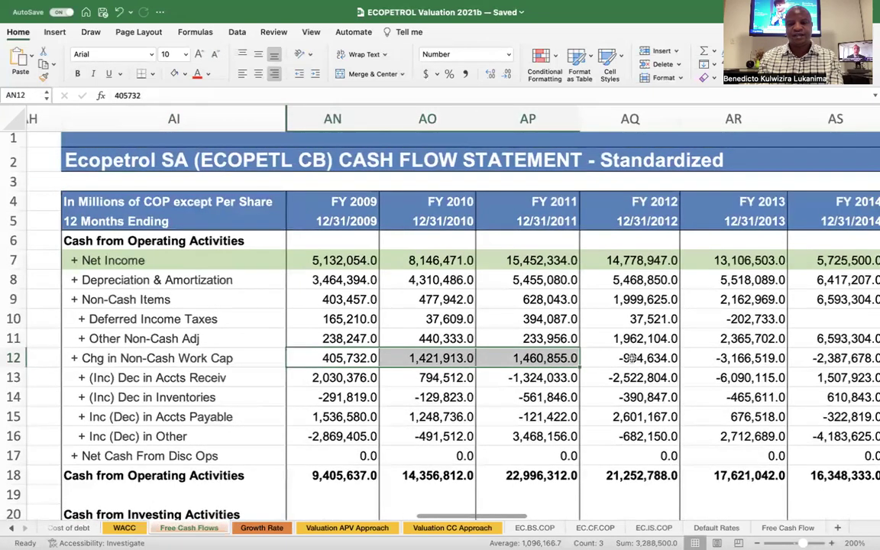
click(627, 358)
click(751, 359)
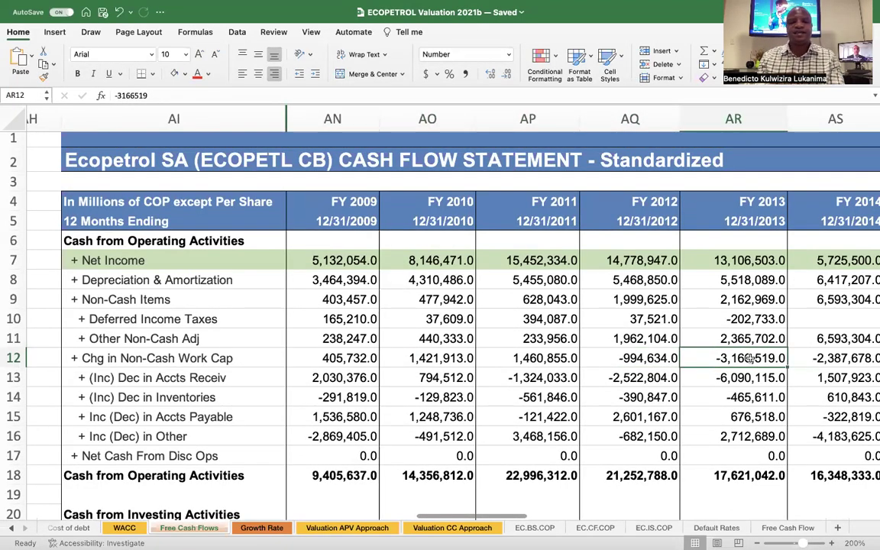
Link the FY 2009 change in non-cash working capital in B4 to the cash flow statement's Chg in Non-Cash Work Cap with =AN12.
scroll(252, 360, left, 5)
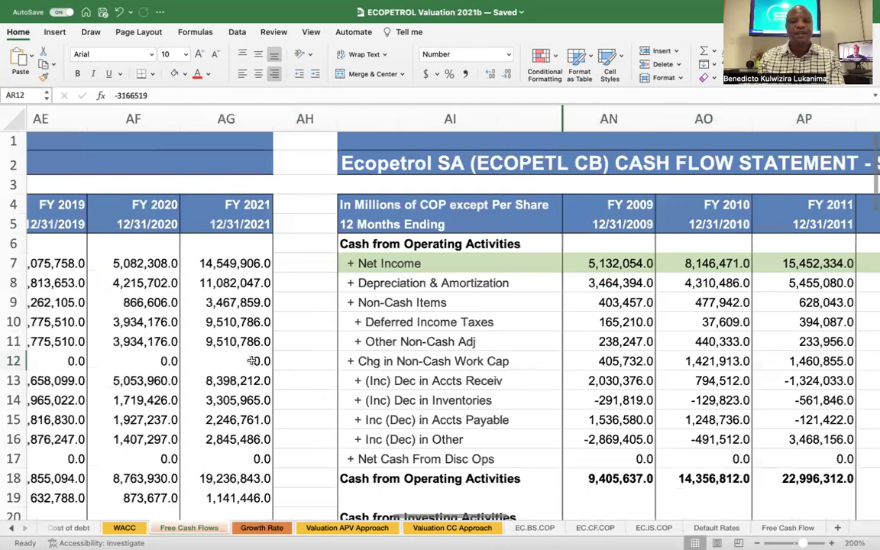
scroll(252, 360, left, 15)
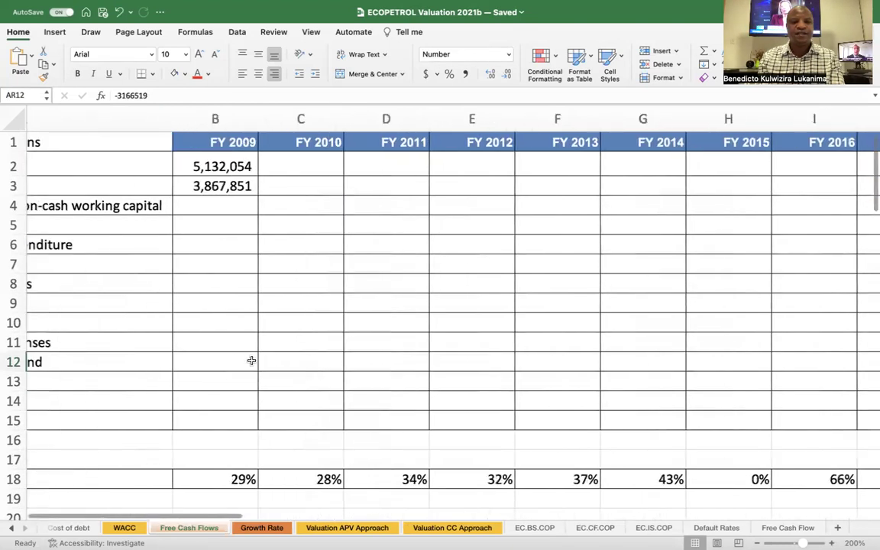
scroll(252, 360, left, 5)
scroll(252, 360, right, 1)
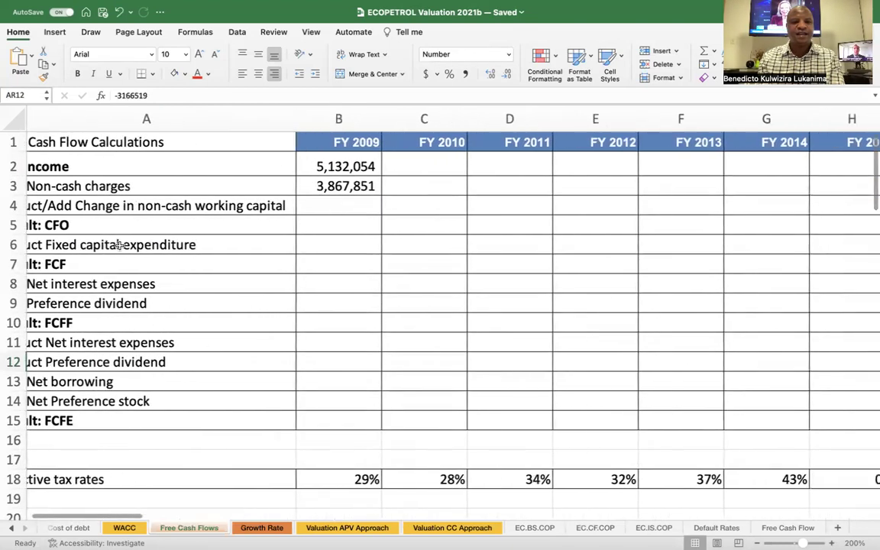
scroll(86, 214, left, 1)
click(102, 205)
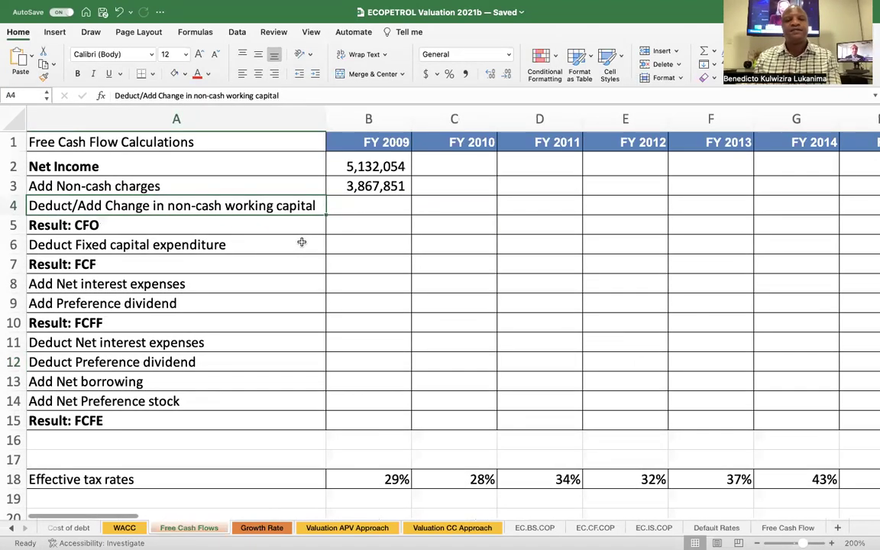
click(362, 203)
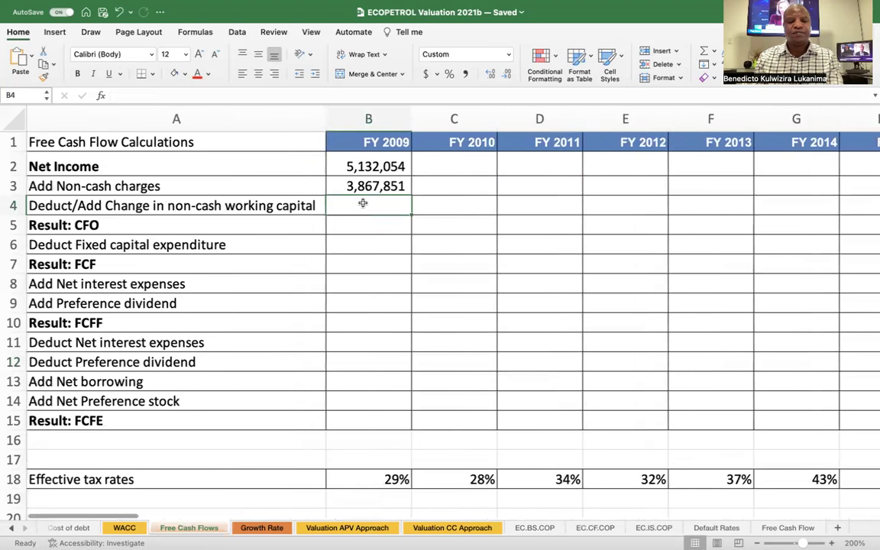
text(=)
scroll(522, 341, right, 6)
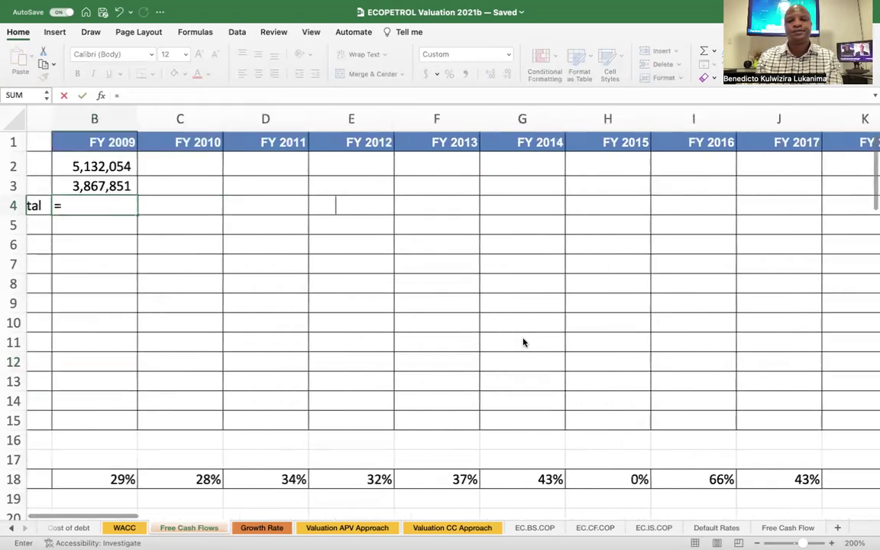
scroll(522, 342, right, 7)
scroll(523, 342, right, 12)
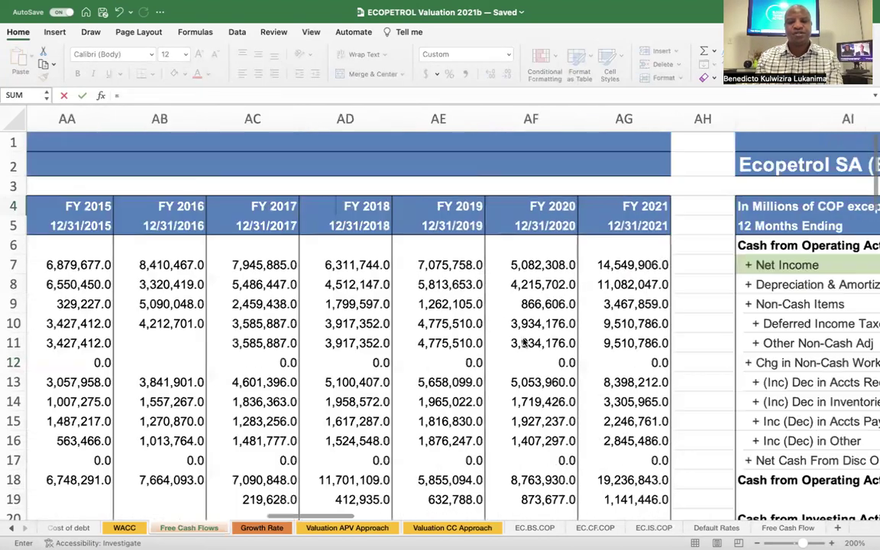
scroll(525, 343, right, 5)
scroll(524, 343, down, 1)
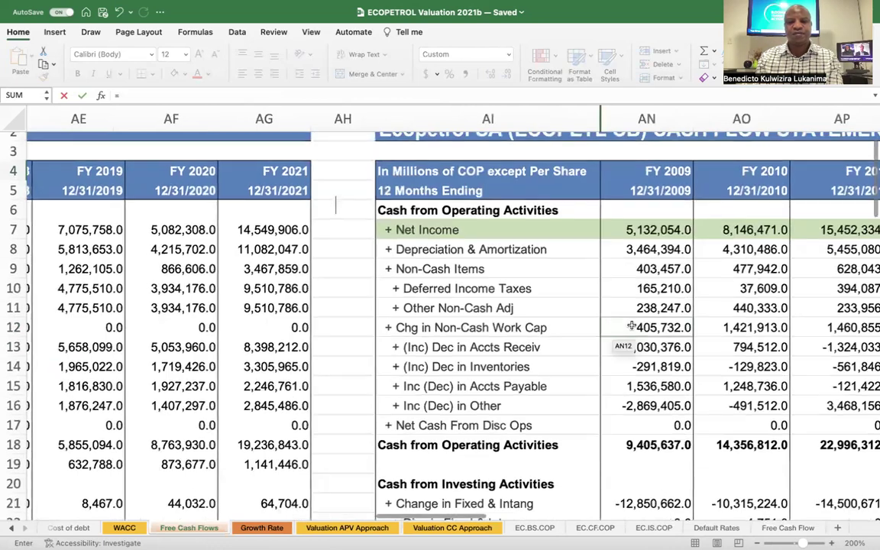
click(630, 327)
key(Return)
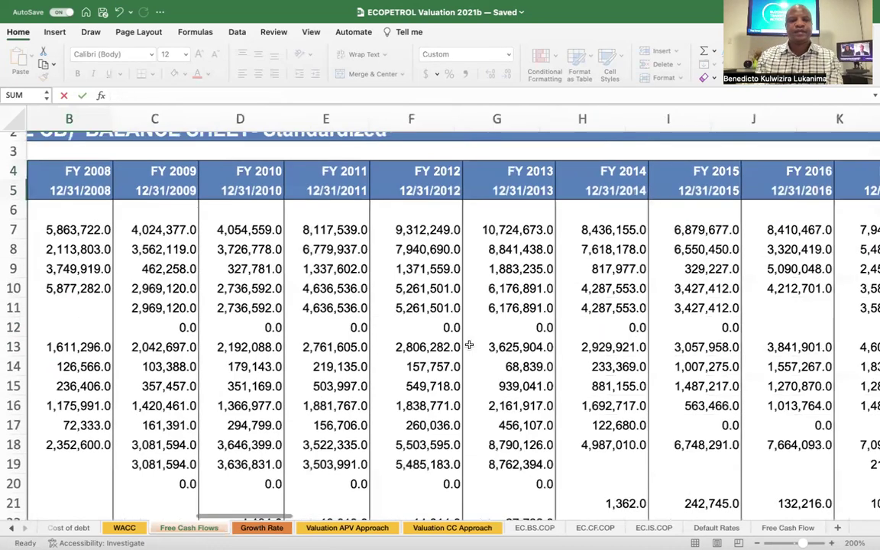
Calculate FY 2009 CFO in B5 by adding net income, non-cash charges and the change in non-cash working capital with =B2+B3+B4.
scroll(468, 344, up, 1)
scroll(468, 344, right, 1)
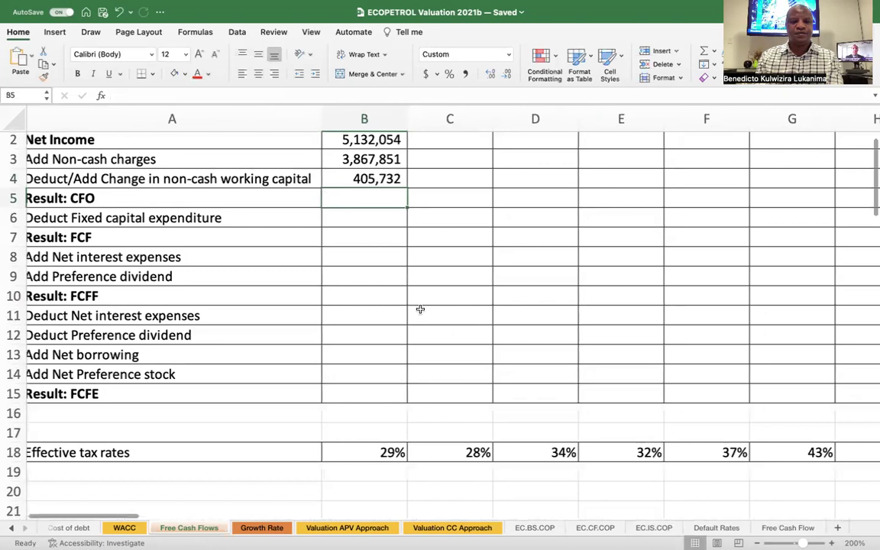
click(152, 200)
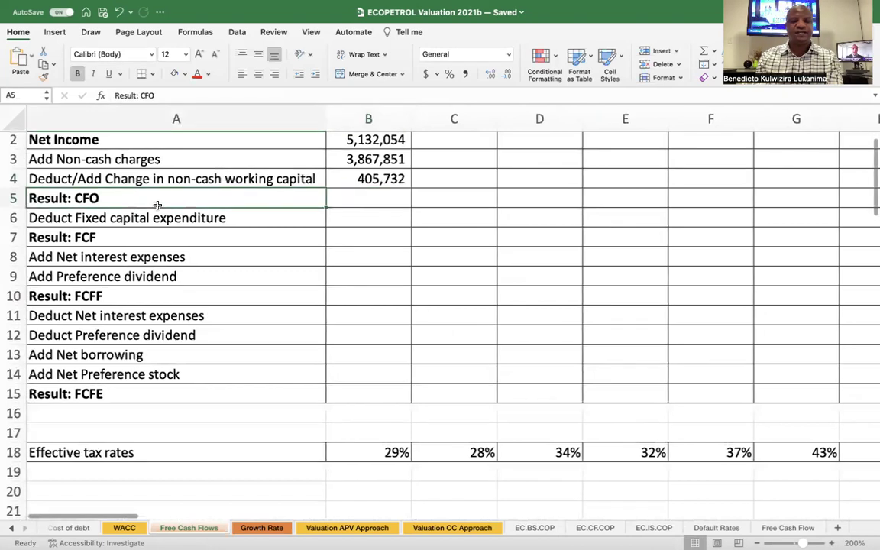
click(384, 197)
text(=)
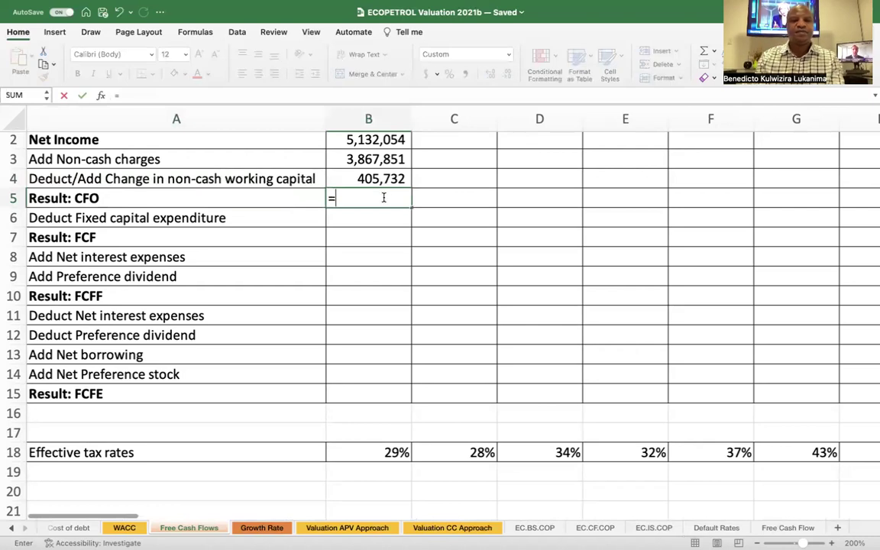
click(350, 139)
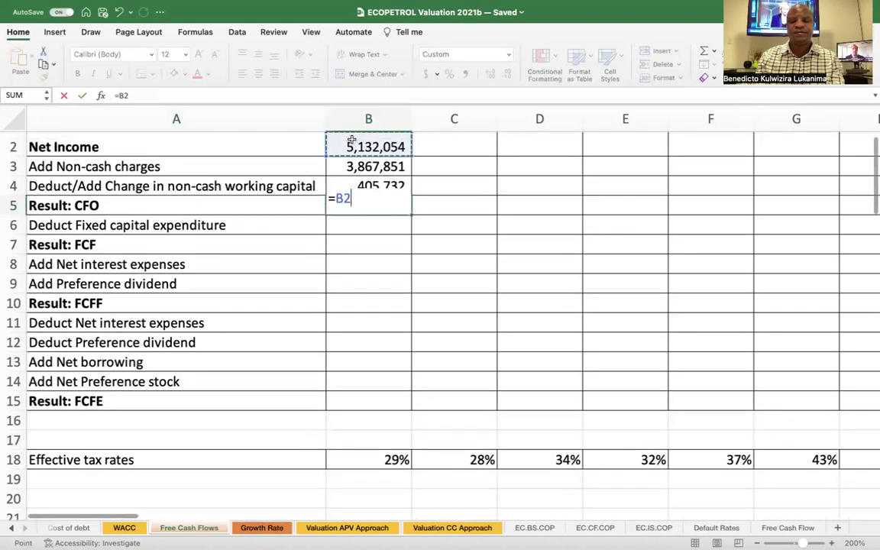
text(+)
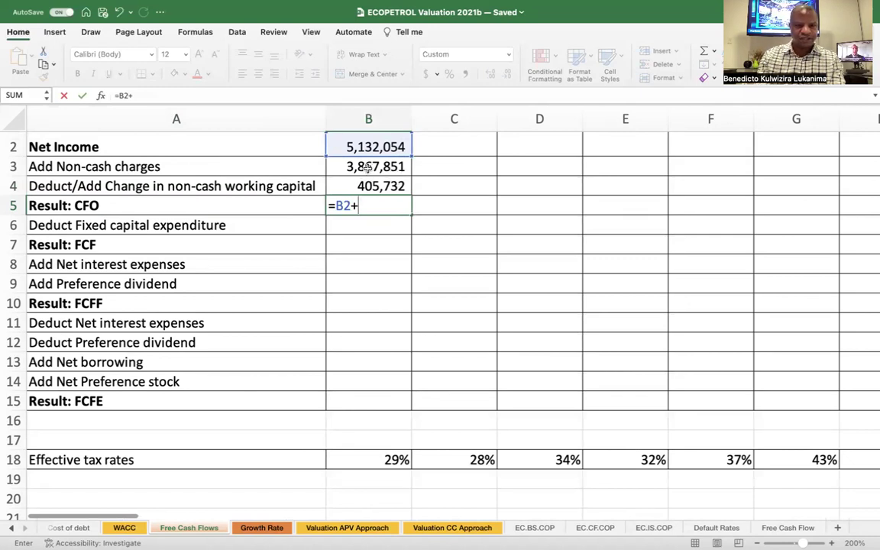
click(367, 168)
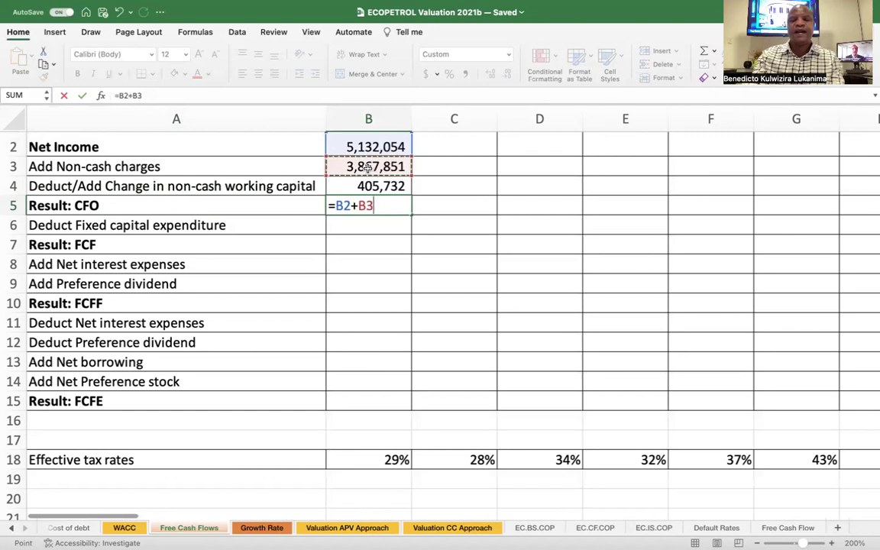
text(+)
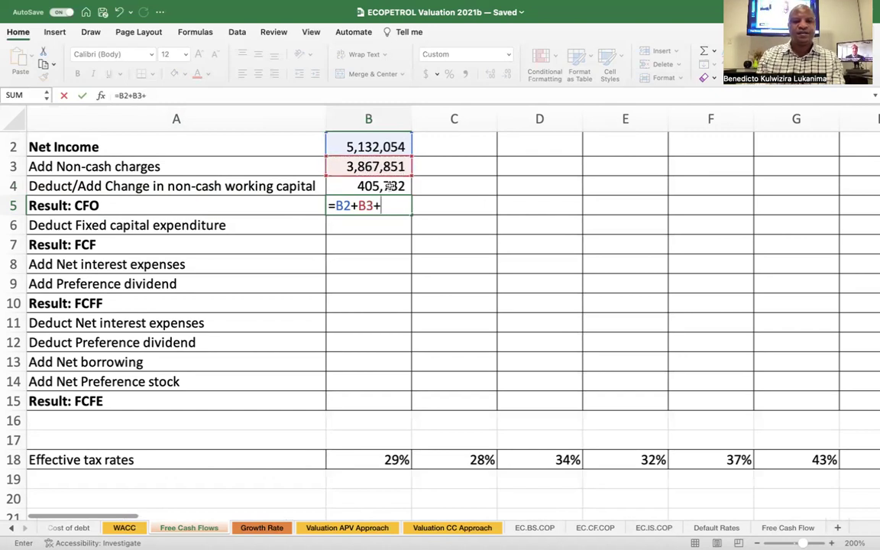
click(390, 185)
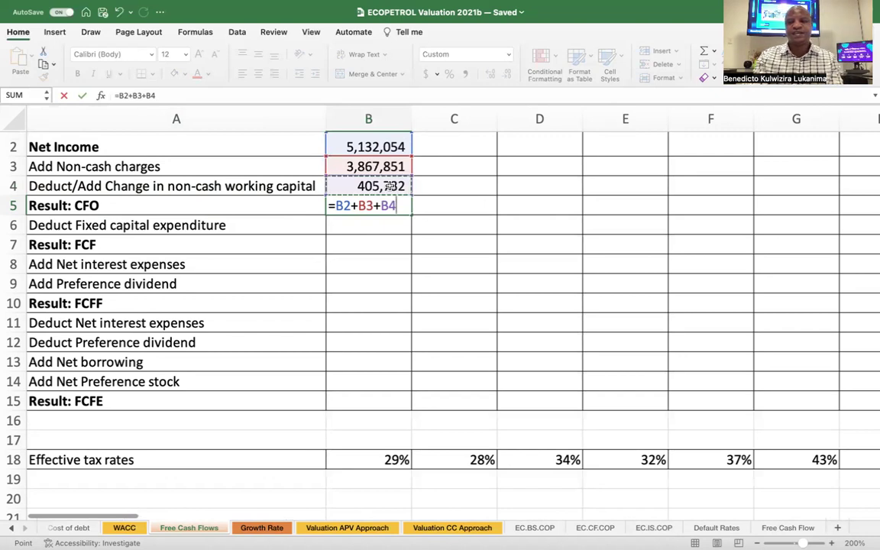
key(Return)
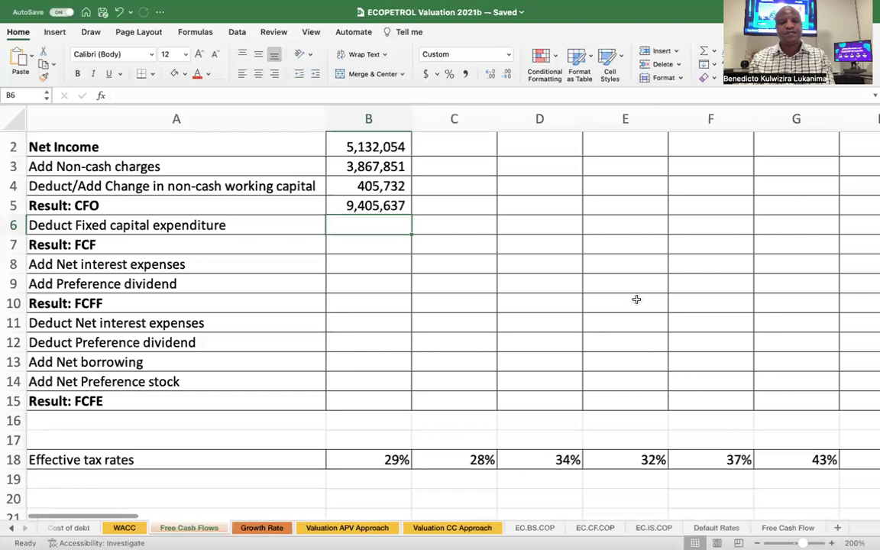
Examine the Cash from Investing Activities section of the cash flow statement, from changes in fixed assets to long-term investments.
scroll(636, 299, right, 15)
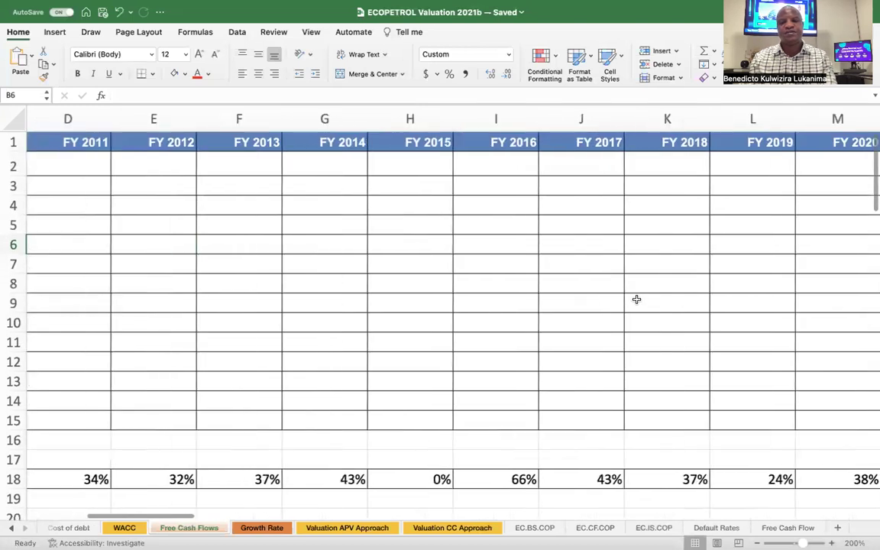
scroll(637, 299, right, 5)
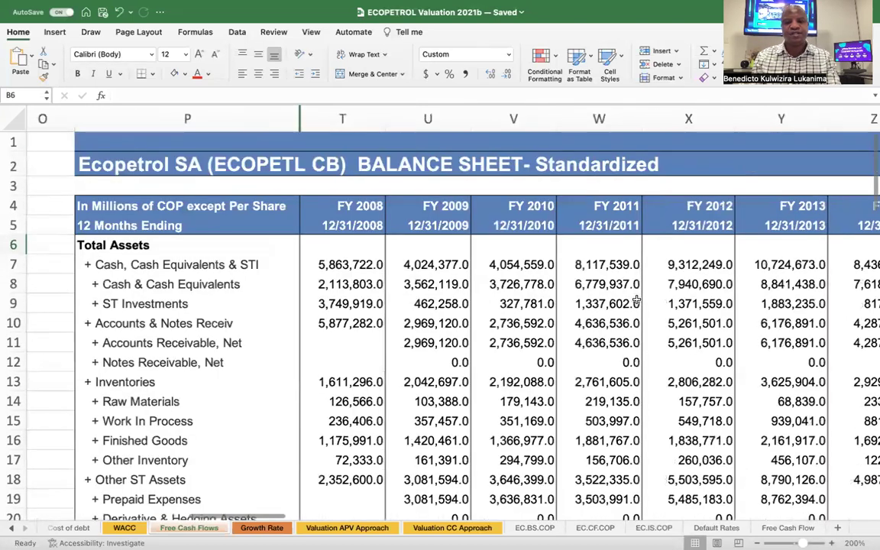
scroll(636, 299, right, 10)
scroll(637, 299, right, 10)
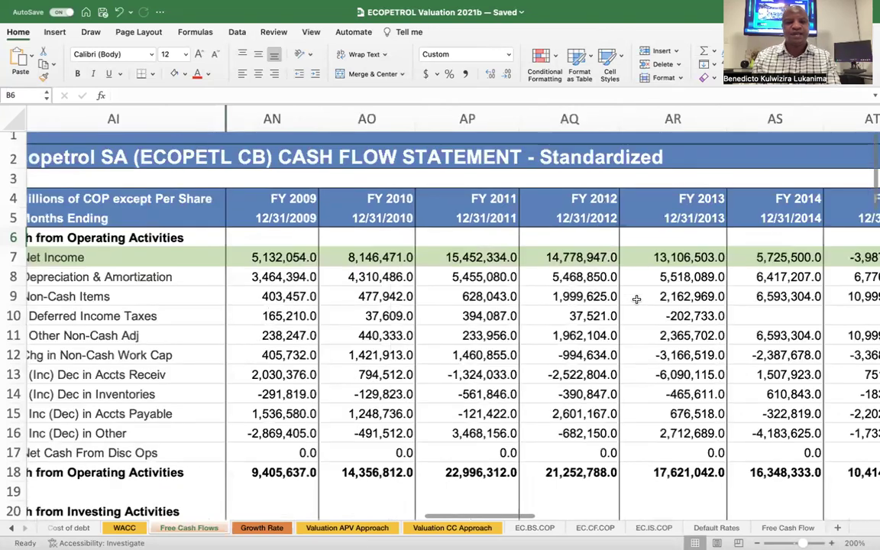
scroll(637, 299, down, 5)
scroll(636, 300, left, 2)
scroll(637, 299, down, 2)
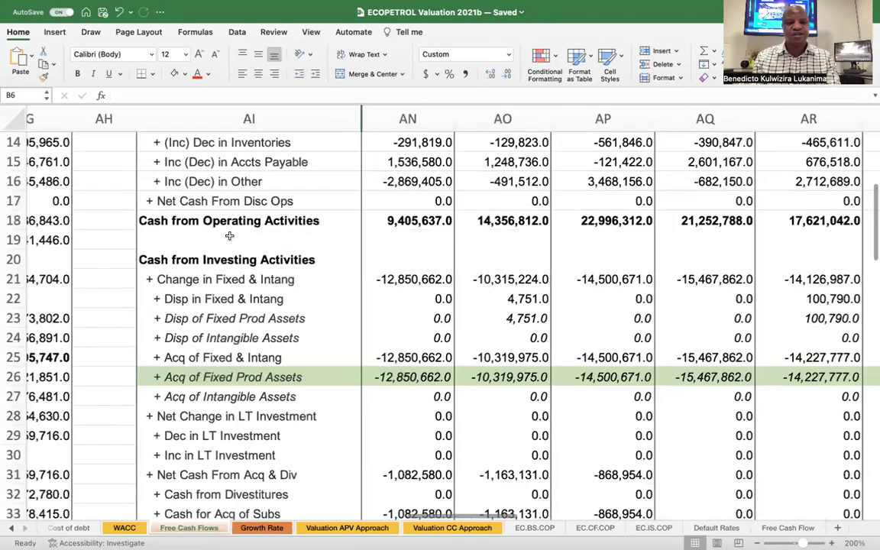
scroll(206, 214, down, 2)
click(201, 221)
drag(202, 222, 231, 488)
click(278, 402)
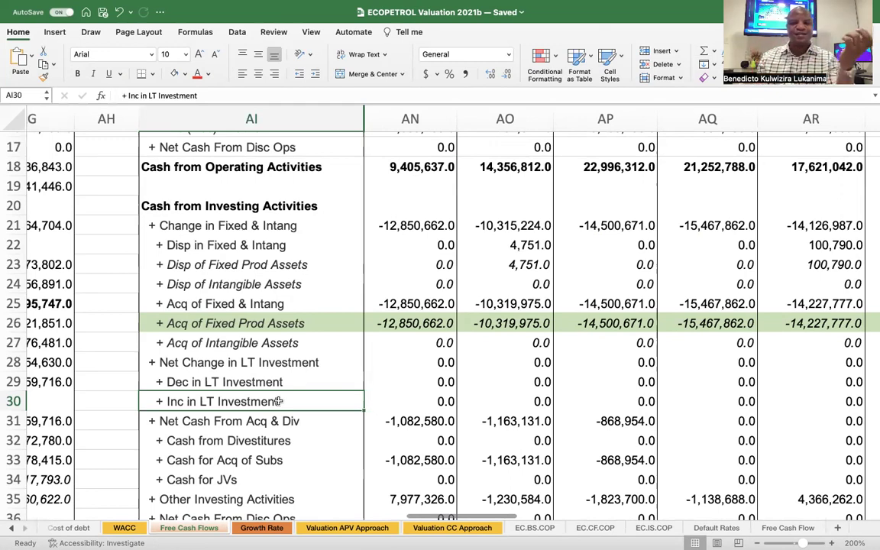
Compare the signs of the Acq of Fixed Prod Assets amounts from FY 2009 through FY 2012.
click(237, 326)
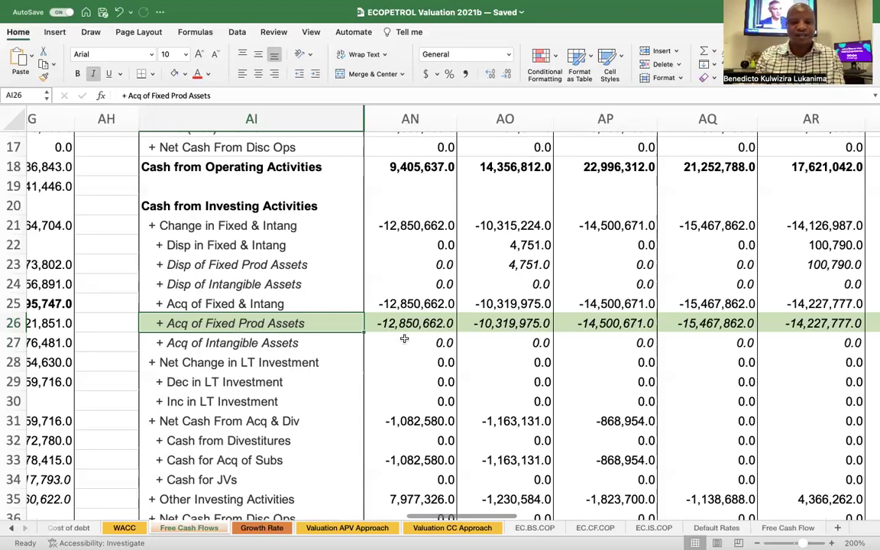
key(Right)
key(Right)
key(Right)
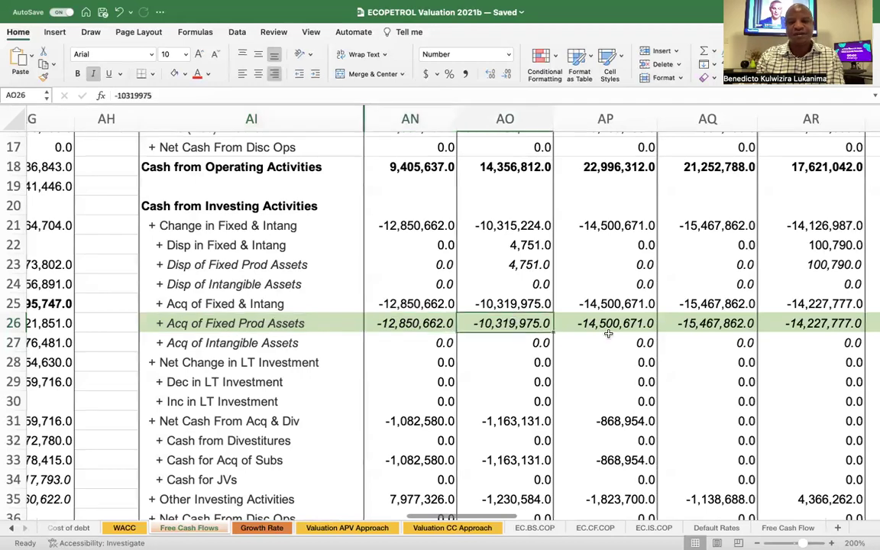
click(682, 325)
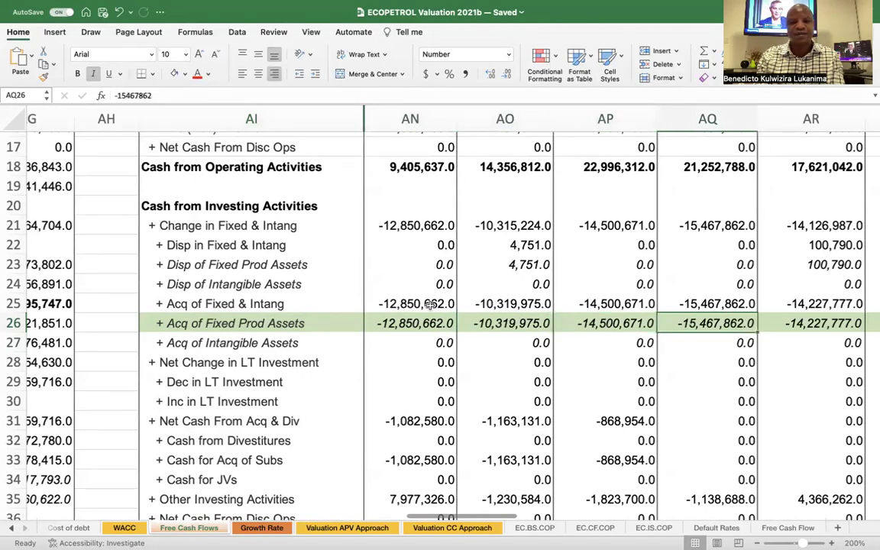
click(412, 321)
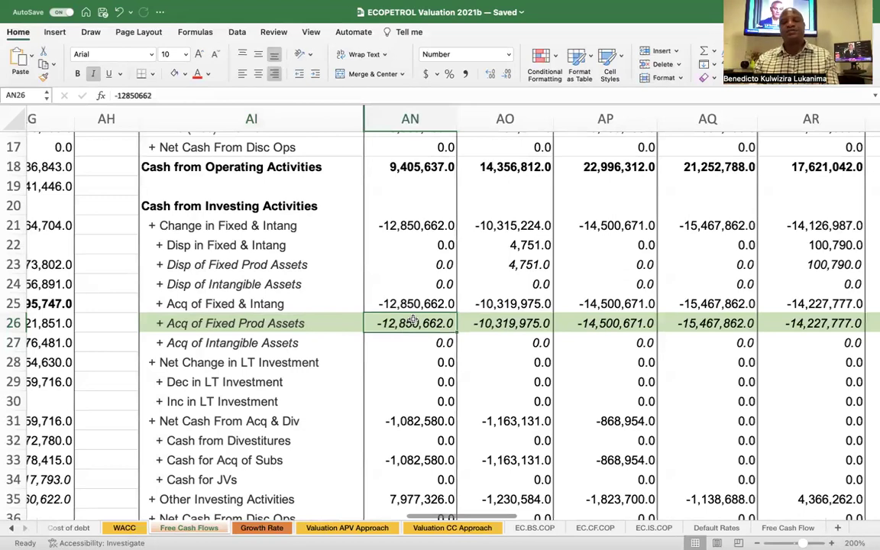
Link the FY 2009 fixed capital expenditure in B6 to the cash flow statement's Acq of Fixed Prod Assets with =AN26.
scroll(516, 357, left, 6)
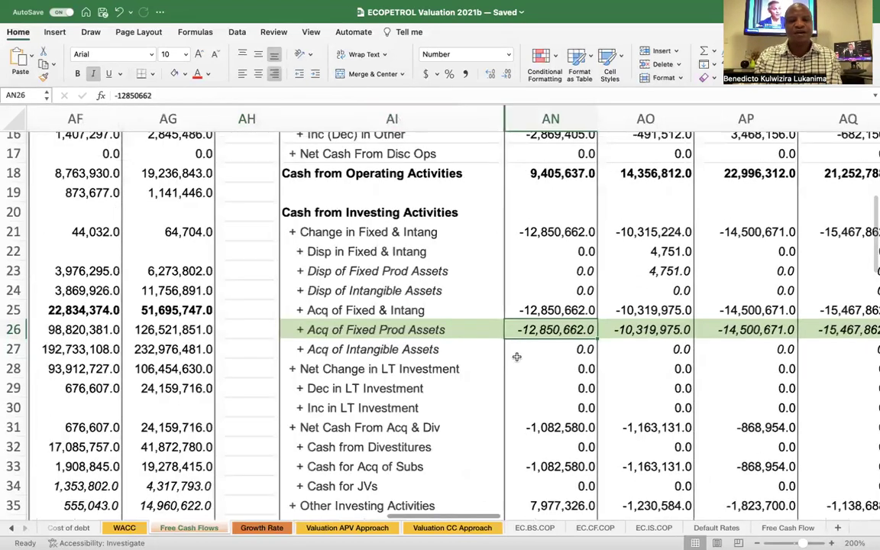
scroll(516, 357, left, 10)
scroll(516, 357, up, 5)
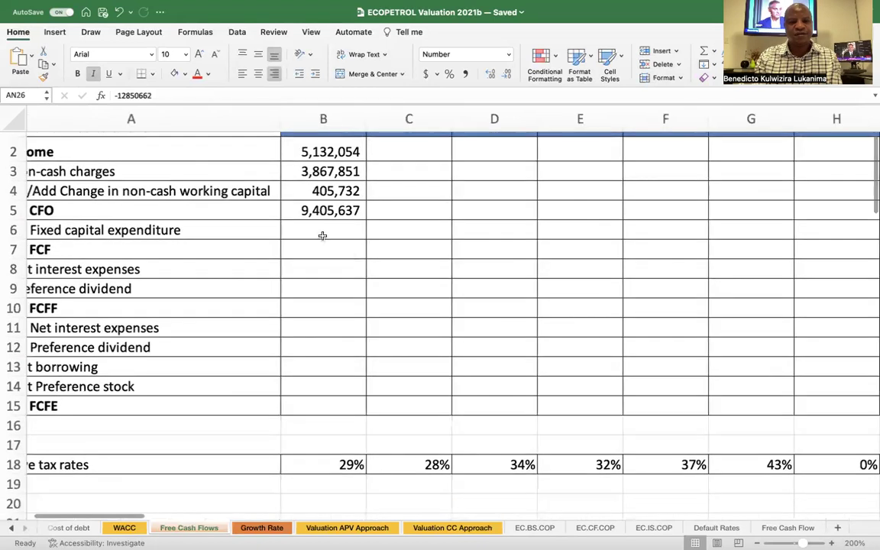
click(328, 231)
text(=)
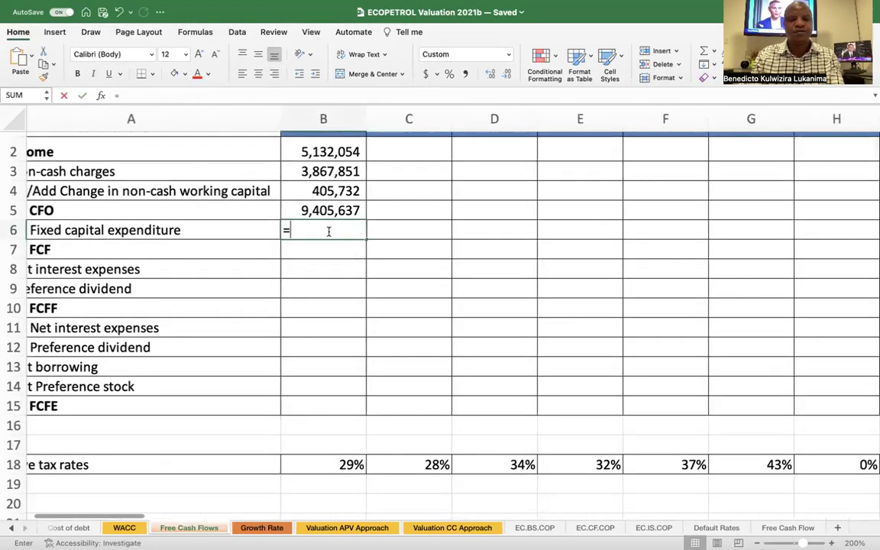
scroll(526, 313, right, 7)
scroll(526, 314, right, 4)
scroll(526, 314, up, 1)
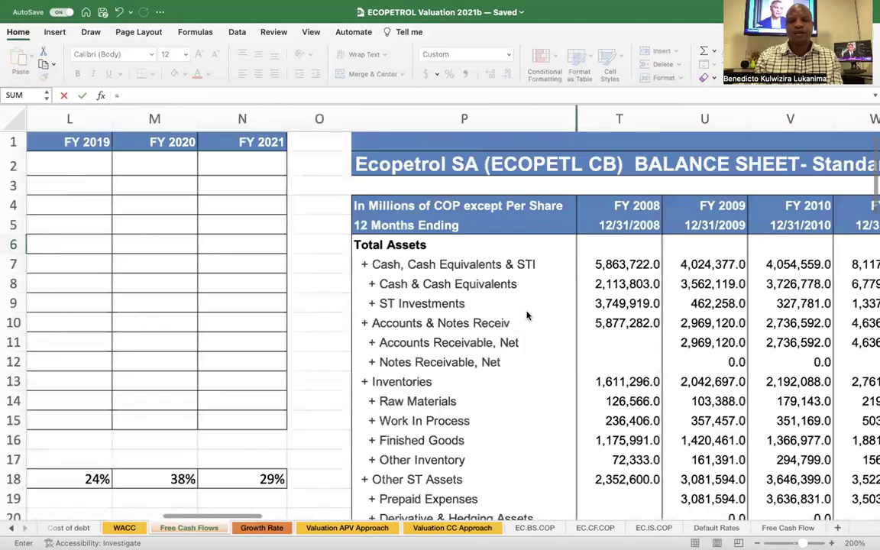
scroll(521, 312, right, 10)
scroll(521, 312, right, 8)
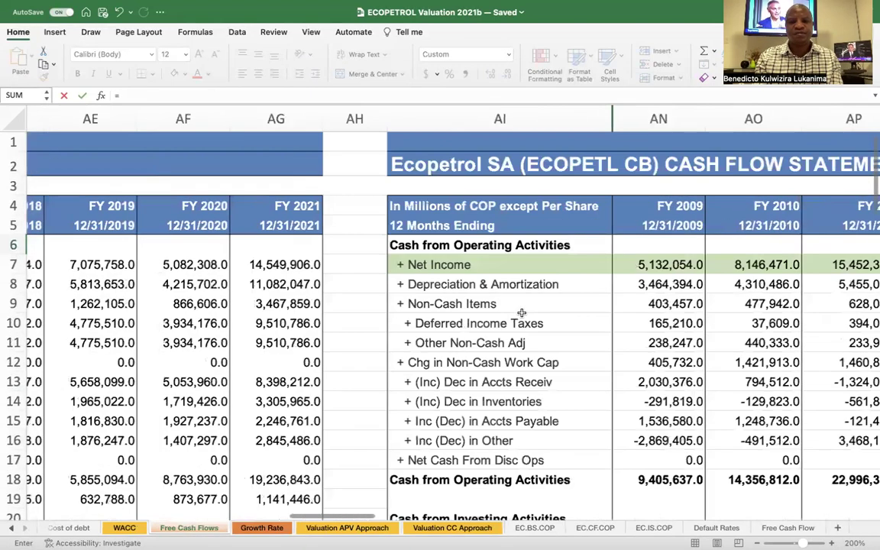
scroll(520, 313, down, 3)
scroll(521, 313, right, 1)
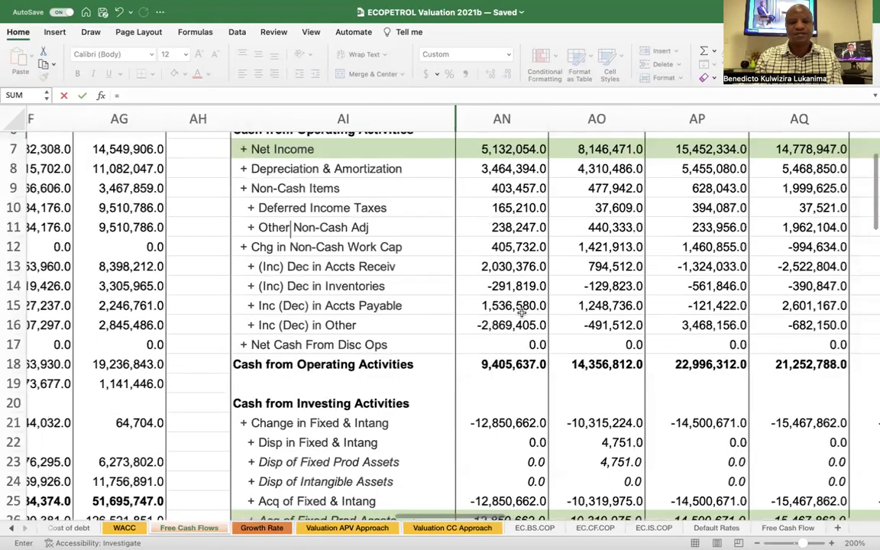
scroll(521, 310, down, 6)
scroll(521, 310, left, 1)
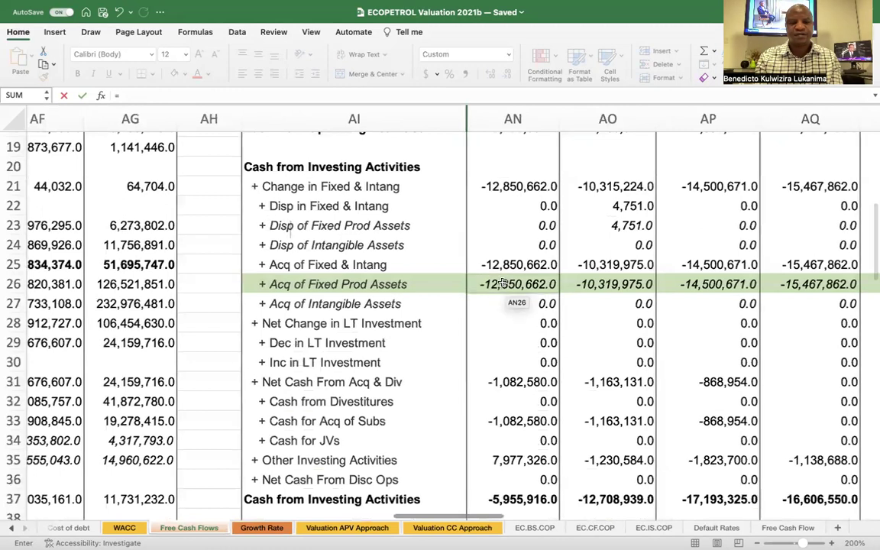
click(503, 284)
key(Return)
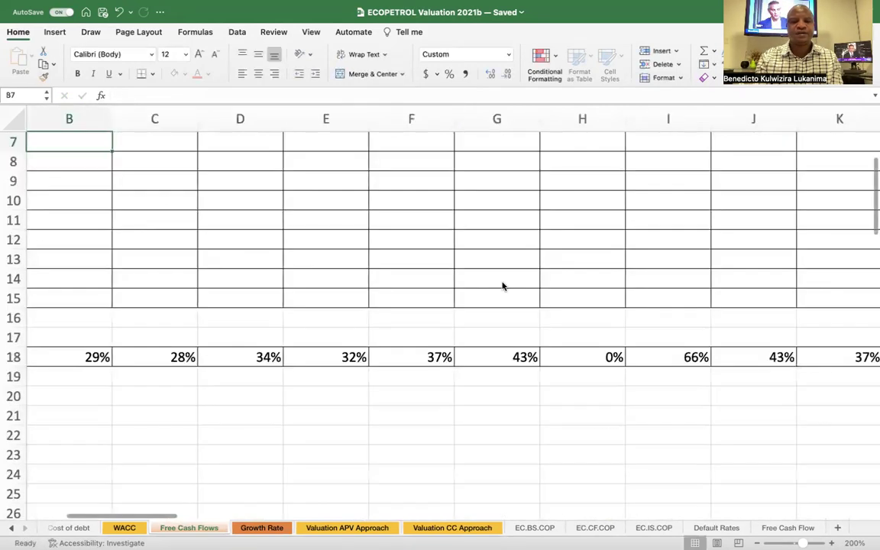
Calculate FY 2009 FCF in B7 by adding CFO and the negative fixed capital expenditure with =B5+B6.
scroll(393, 333, left, 1)
scroll(393, 334, up, 2)
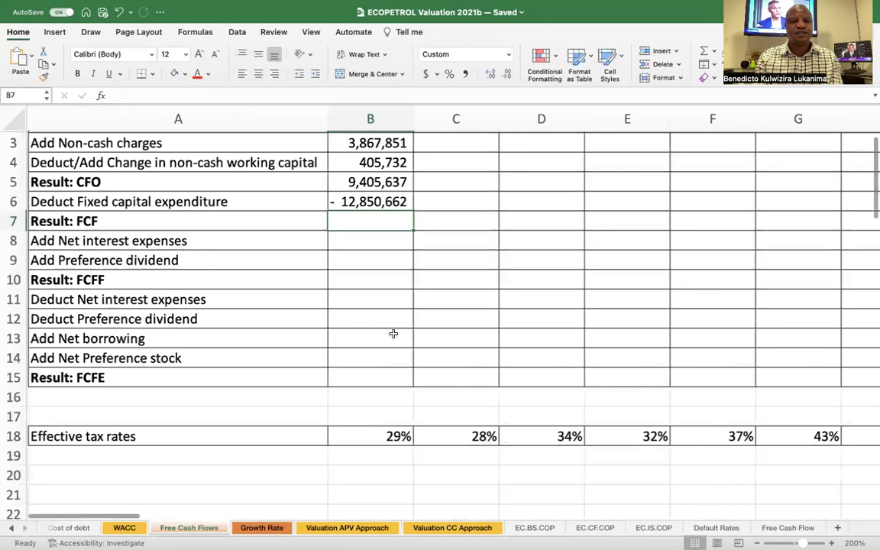
scroll(392, 334, up, 2)
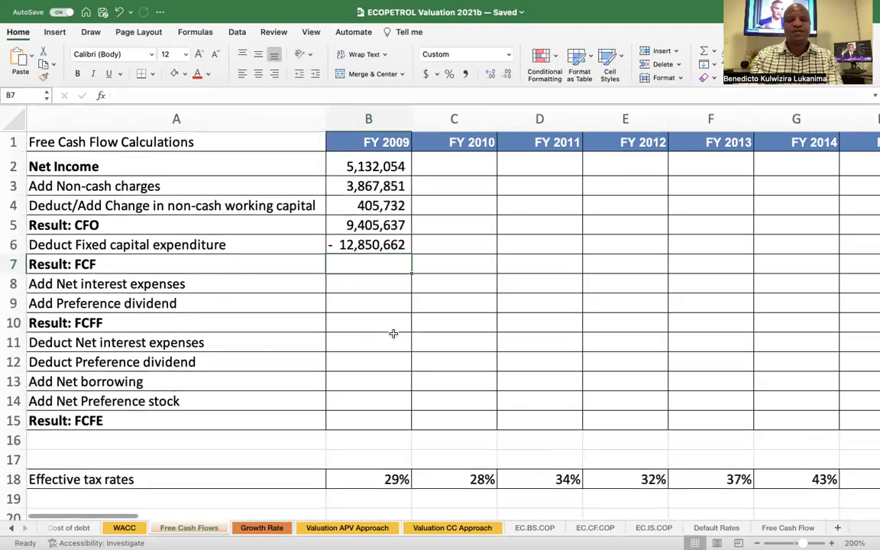
text(=)
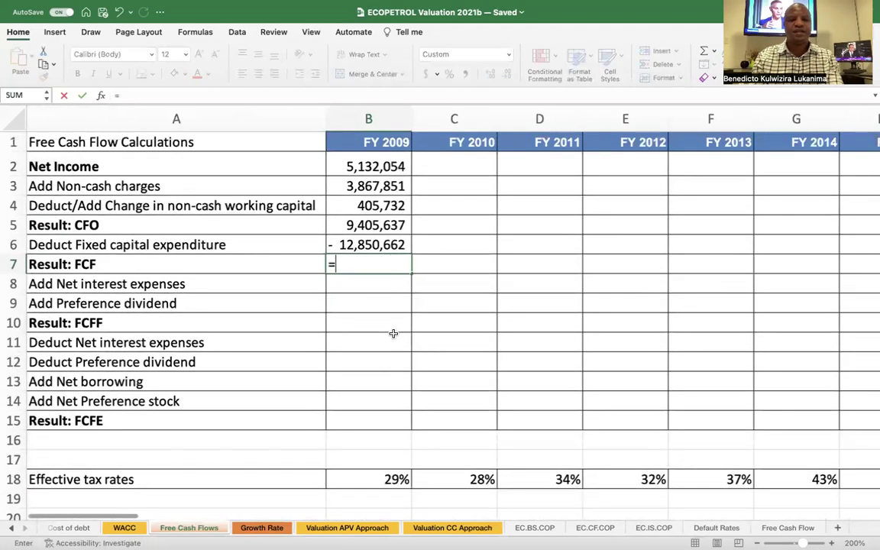
click(368, 225)
text(+)
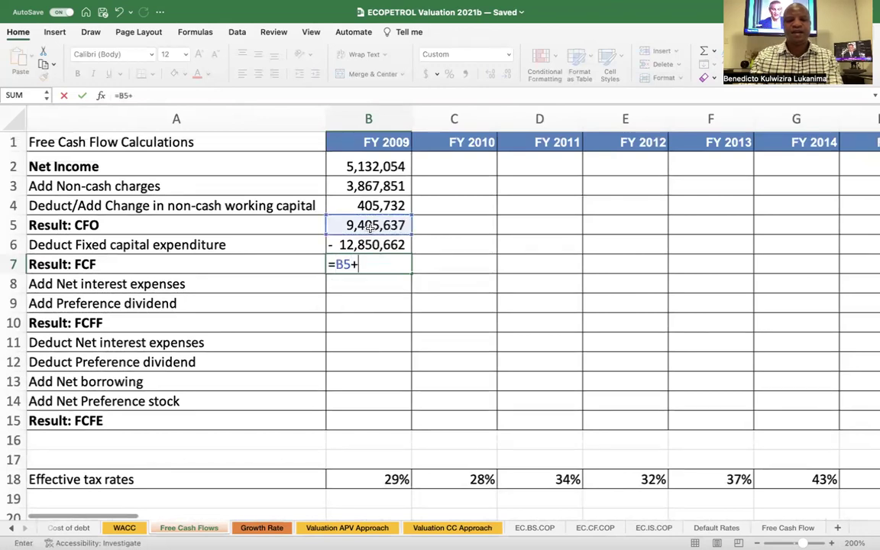
click(381, 245)
key(Return)
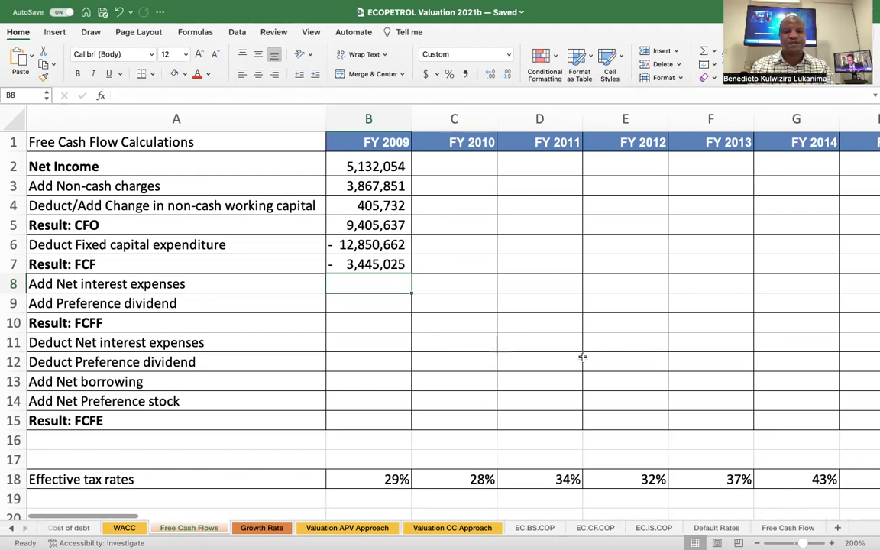
Examine the income statement's Interest Expense, Net row and its Interest Expense and Interest Income components in the non-operating section.
scroll(583, 356, right, 15)
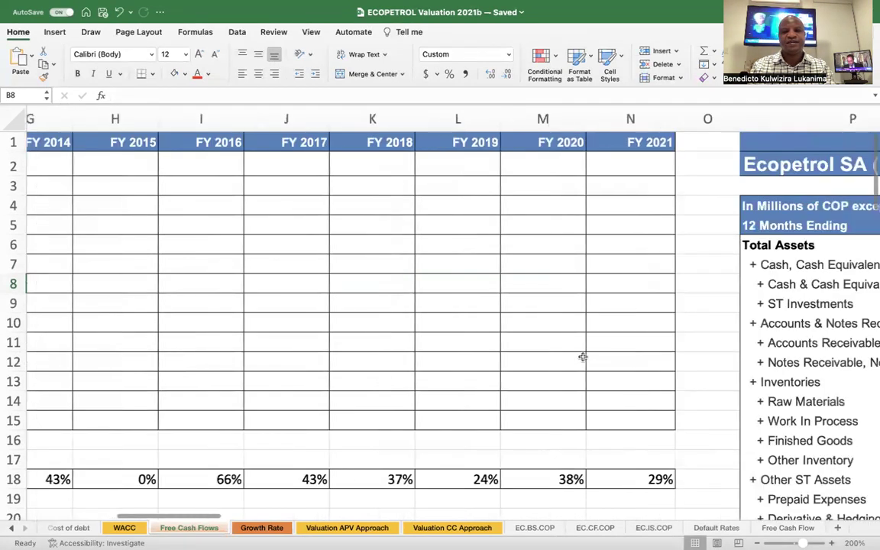
scroll(583, 357, right, 4)
scroll(582, 357, right, 5)
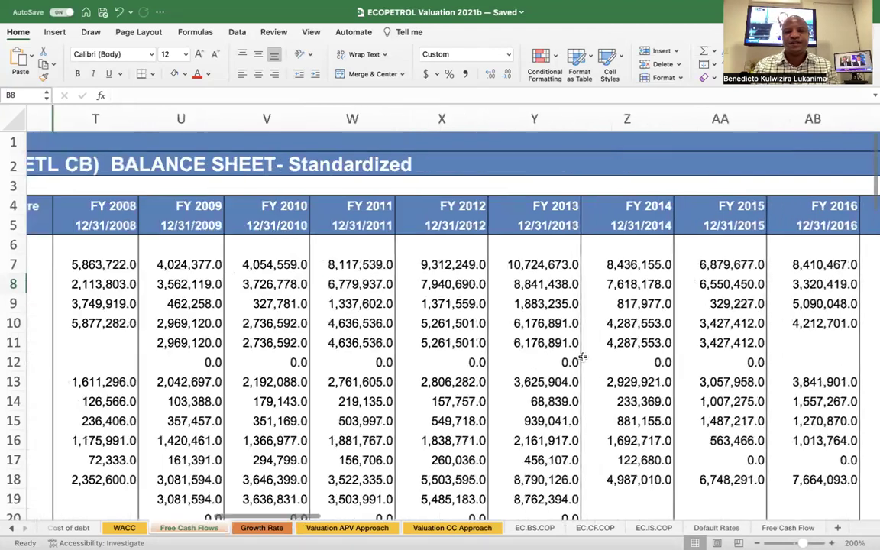
scroll(583, 356, right, 8)
scroll(583, 357, right, 3)
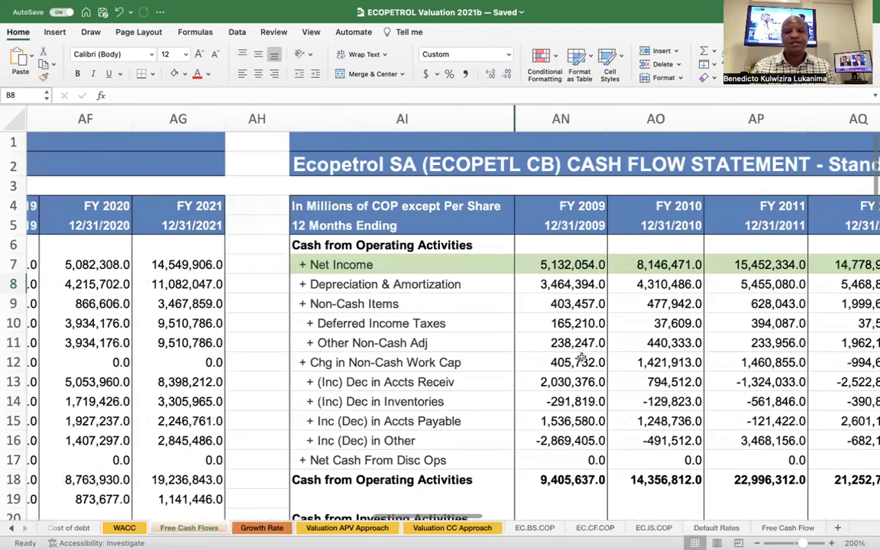
scroll(583, 357, right, 1)
scroll(583, 356, down, 10)
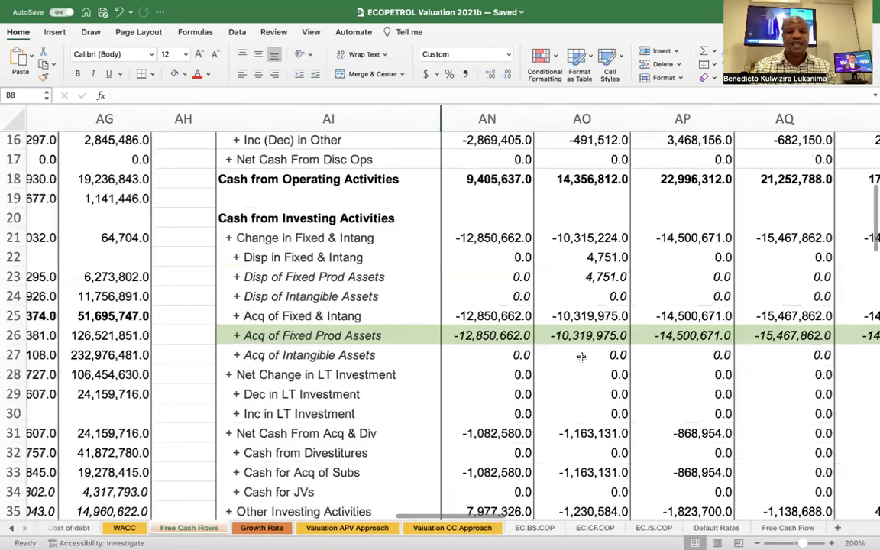
scroll(581, 357, down, 3)
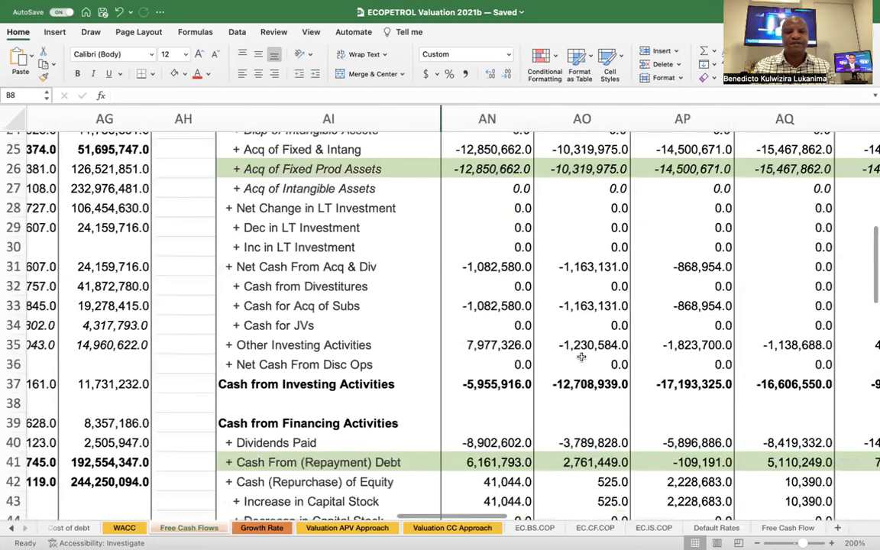
scroll(581, 356, up, 3)
scroll(582, 356, right, 3)
scroll(581, 357, up, 2)
scroll(581, 356, right, 6)
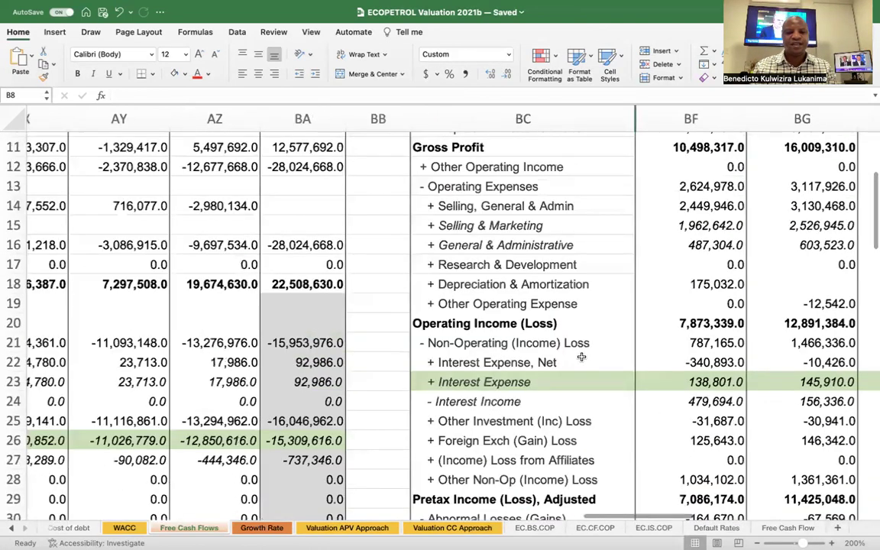
scroll(581, 357, right, 3)
scroll(581, 356, up, 1)
scroll(581, 356, left, 1)
scroll(581, 356, down, 1)
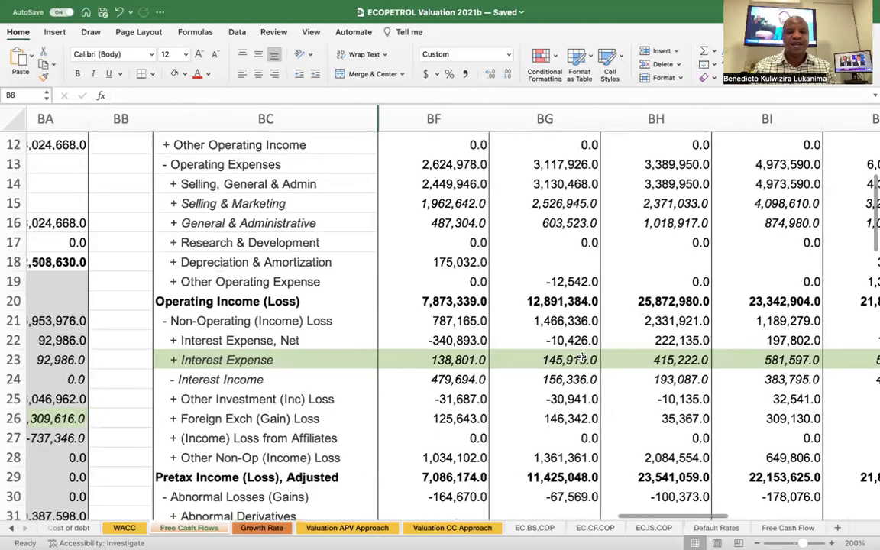
scroll(581, 357, up, 2)
scroll(581, 359, down, 2)
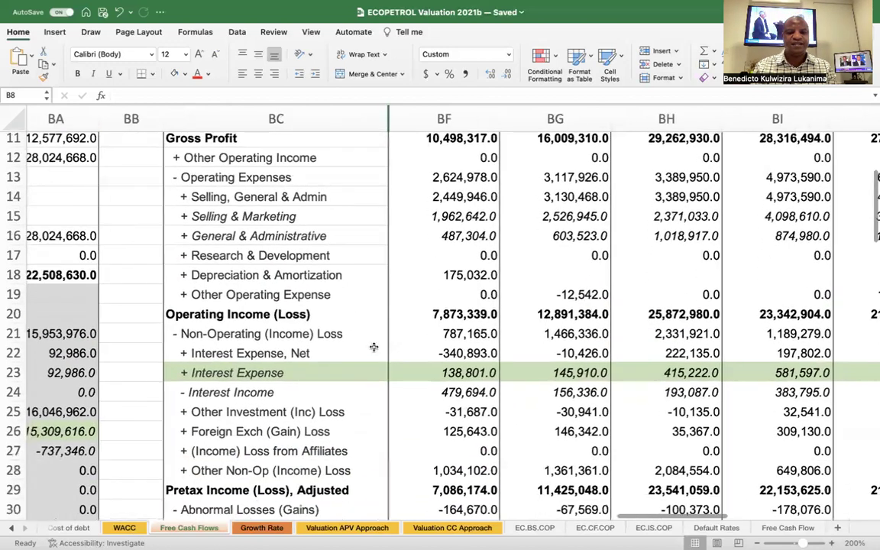
click(335, 376)
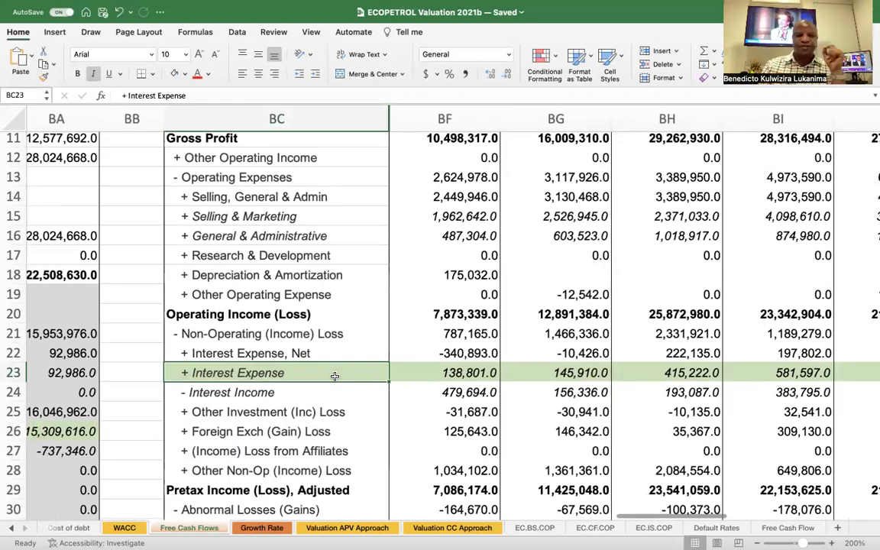
click(217, 350)
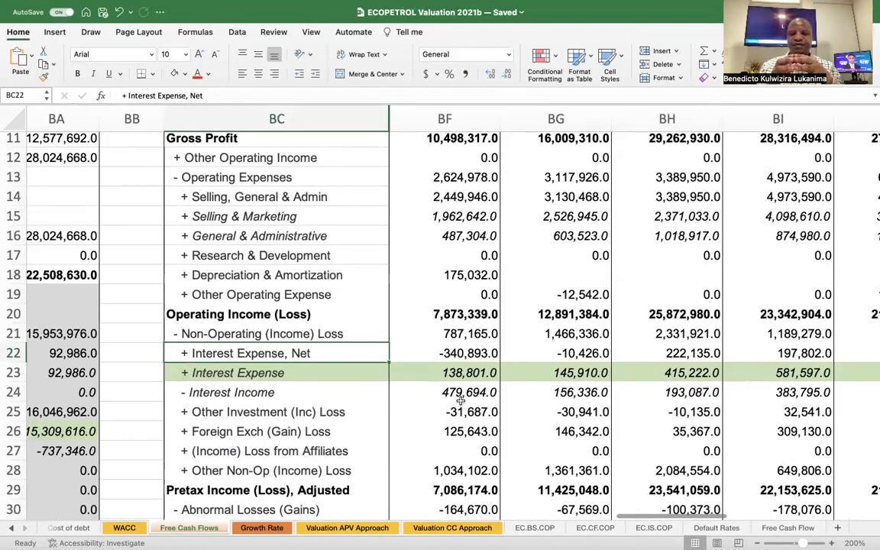
click(324, 376)
click(302, 396)
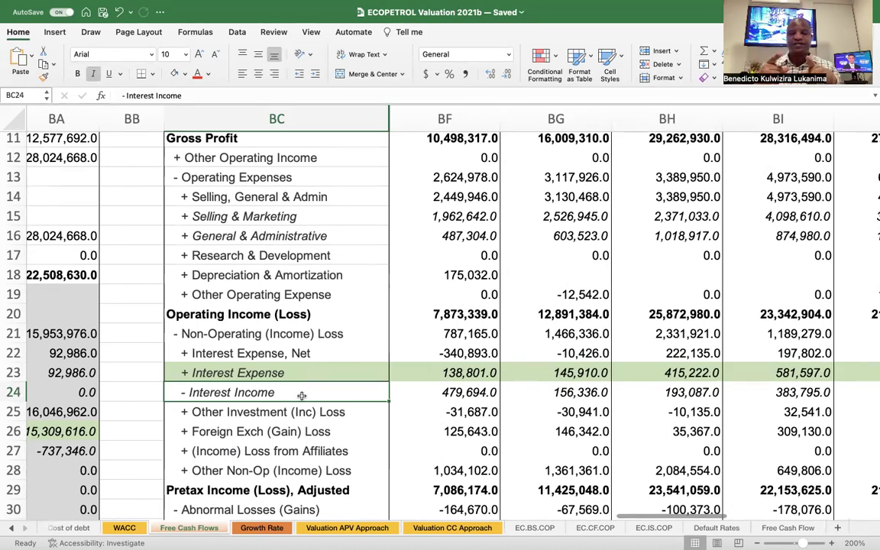
click(320, 345)
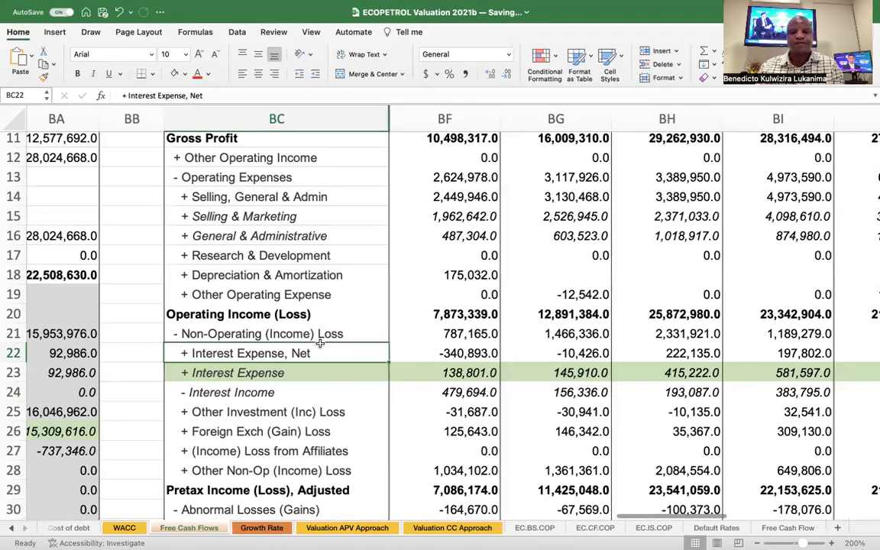
Calculate FY 2009 after-tax net interest expenses in B8 from the income statement's Interest Expense and the effective tax rate with =BF23*(1-B18).
scroll(411, 379, left, 2)
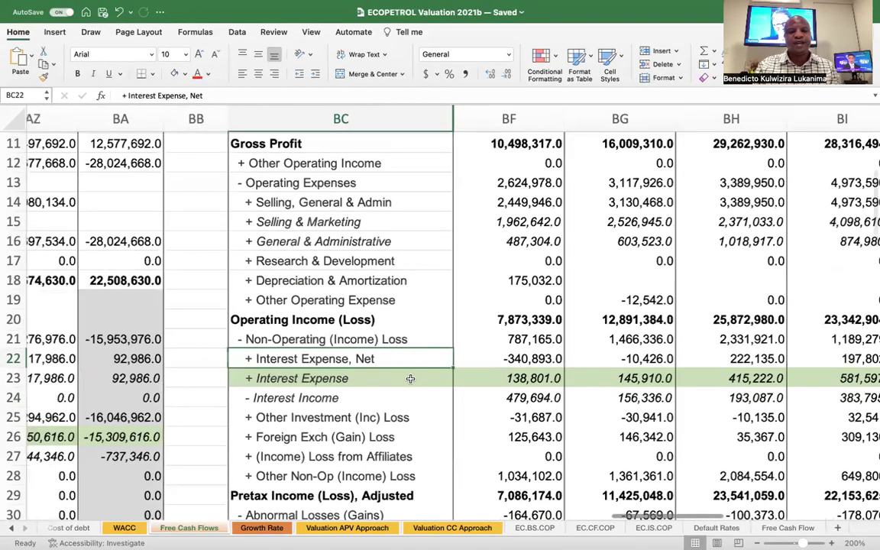
scroll(411, 379, left, 15)
scroll(410, 378, up, 1)
scroll(410, 379, left, 20)
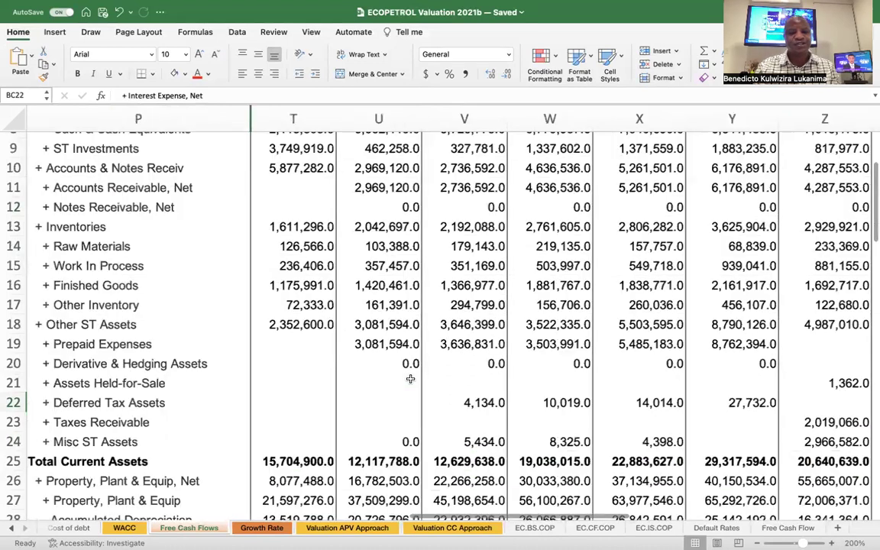
scroll(410, 379, left, 15)
scroll(410, 379, up, 4)
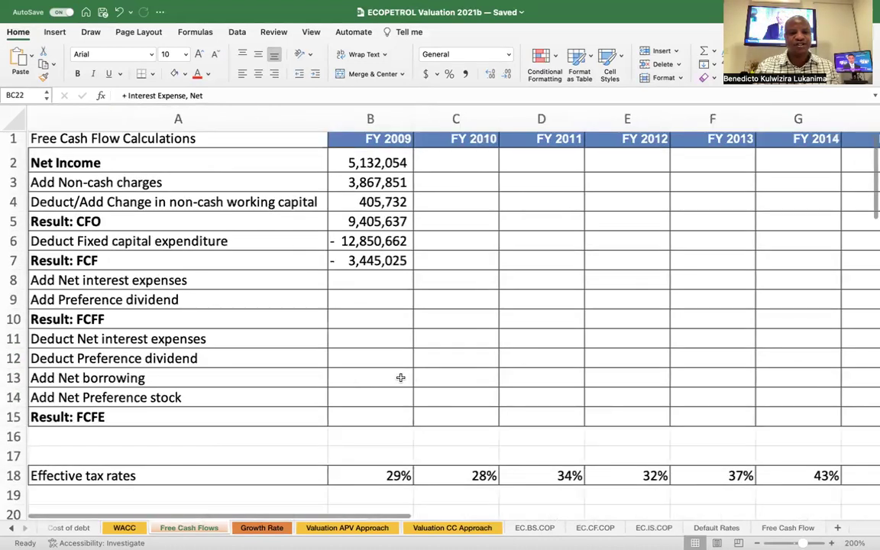
click(367, 287)
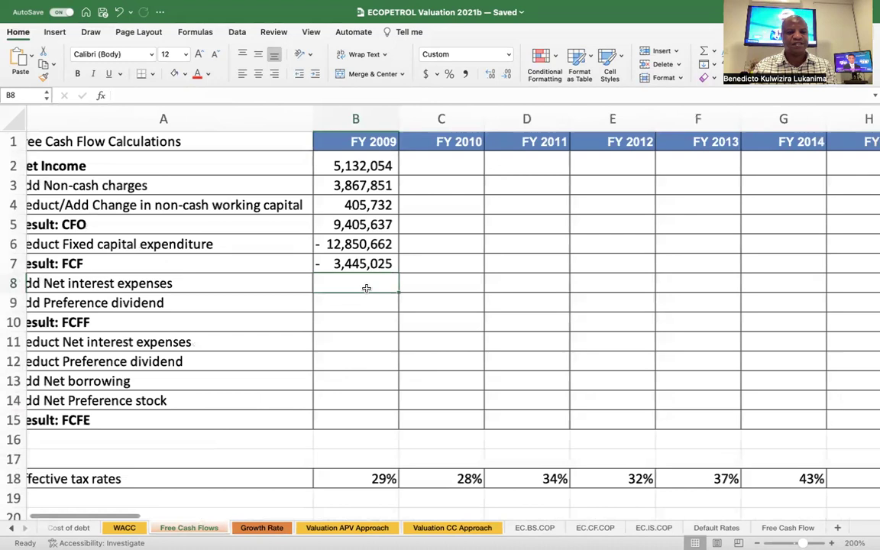
text(=)
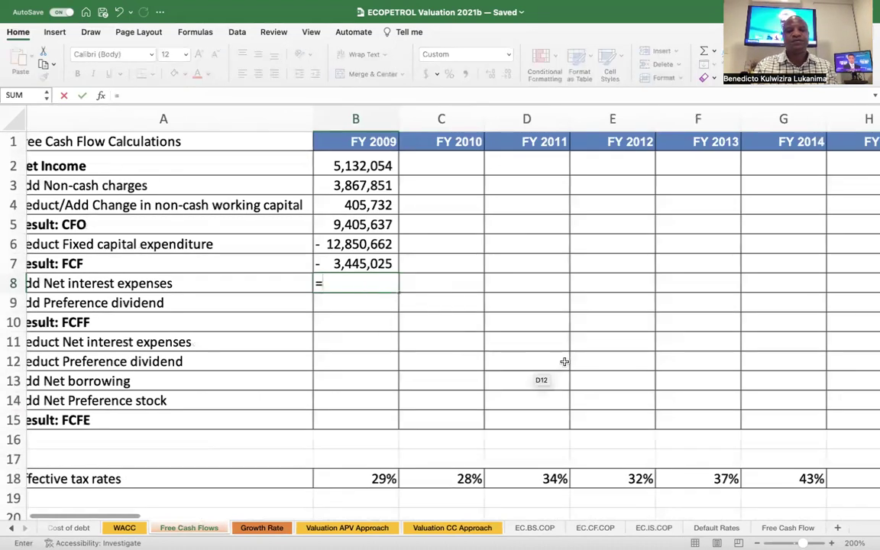
scroll(564, 362, right, 3)
scroll(564, 361, right, 15)
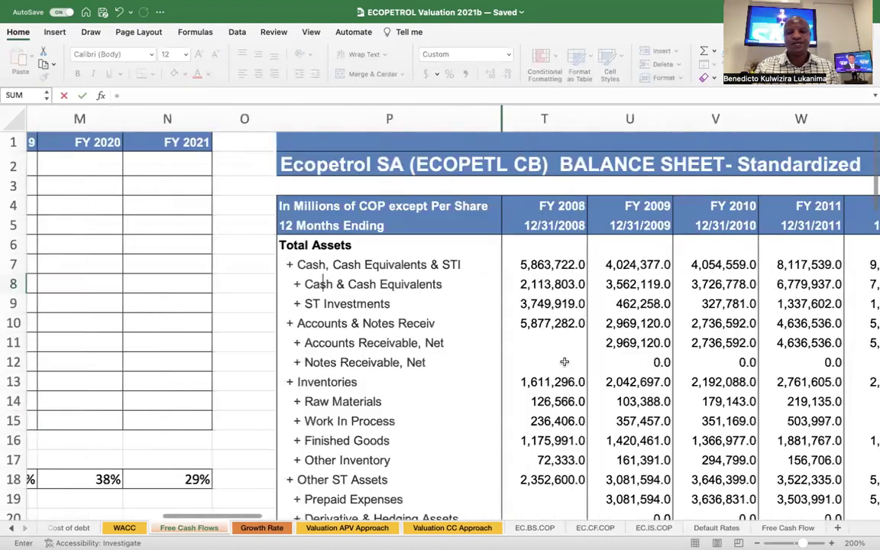
scroll(564, 361, down, 2)
scroll(564, 362, right, 8)
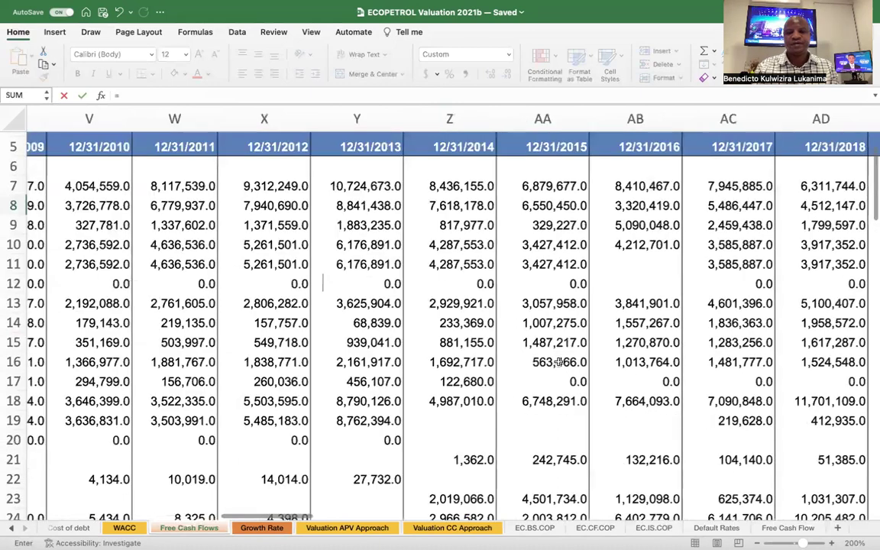
scroll(560, 362, right, 8)
scroll(558, 362, down, 6)
scroll(558, 362, right, 2)
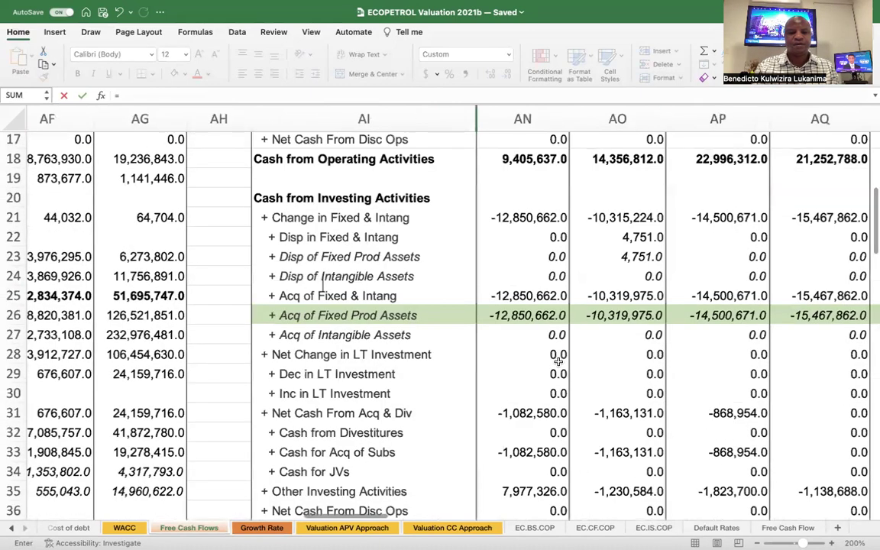
scroll(558, 362, down, 5)
scroll(558, 362, right, 10)
scroll(558, 362, up, 1)
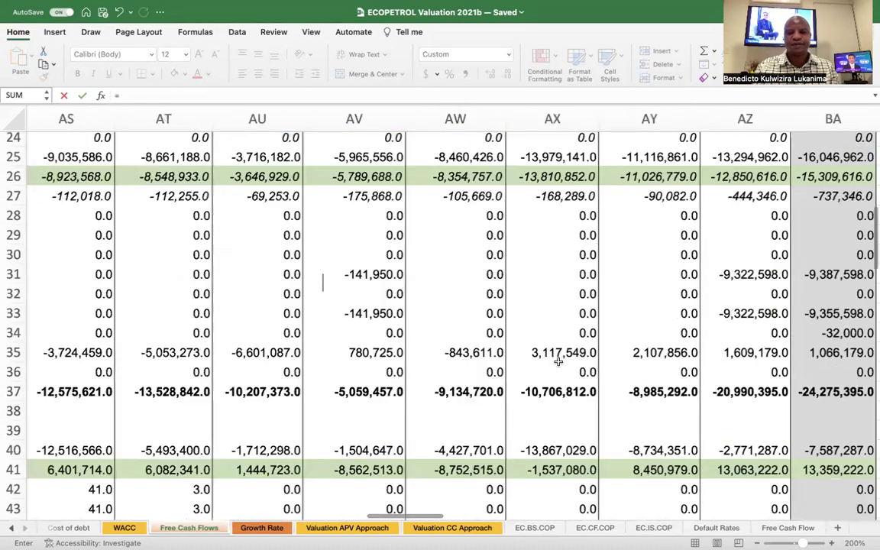
scroll(558, 362, right, 6)
scroll(558, 362, down, 3)
scroll(559, 362, right, 1)
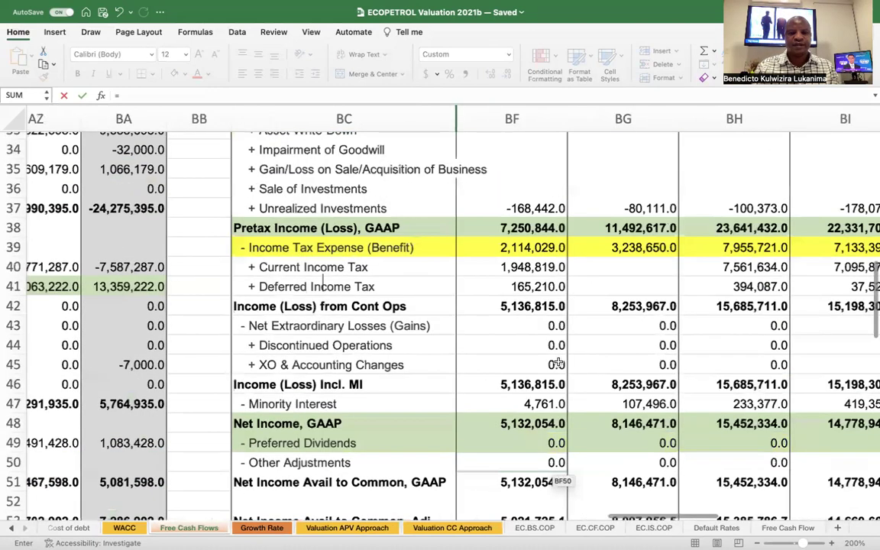
scroll(558, 362, up, 5)
scroll(558, 362, up, 2)
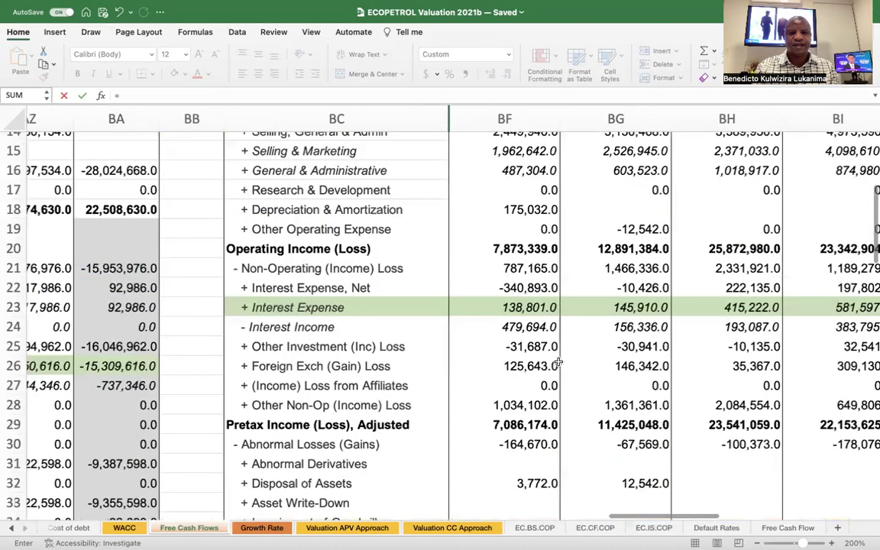
scroll(558, 362, up, 1)
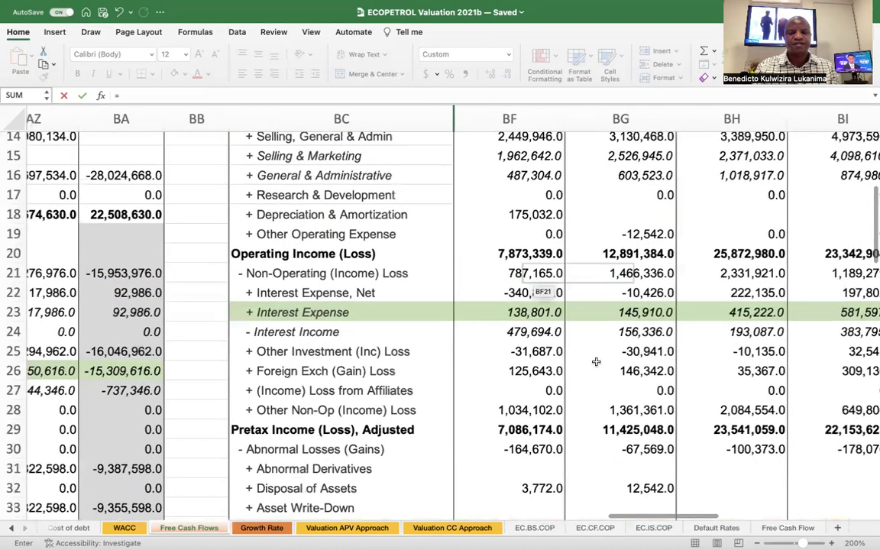
click(513, 312)
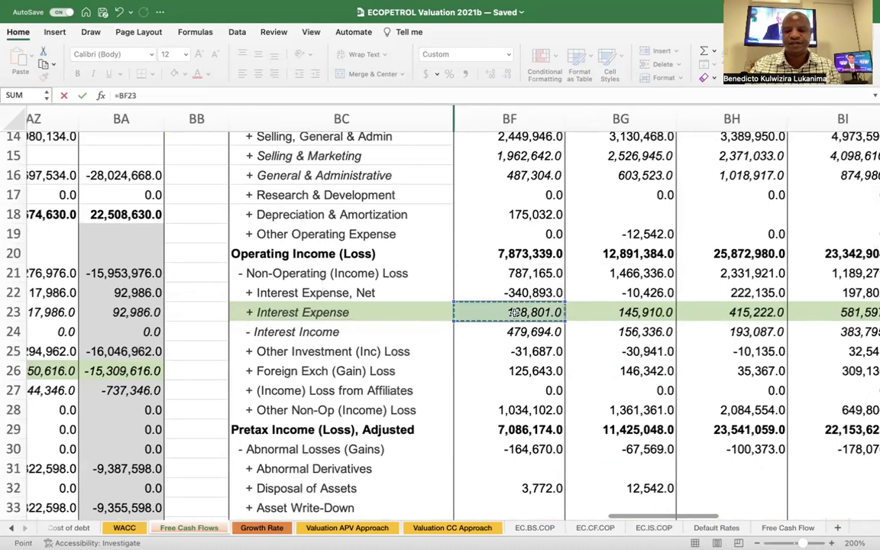
text(*)
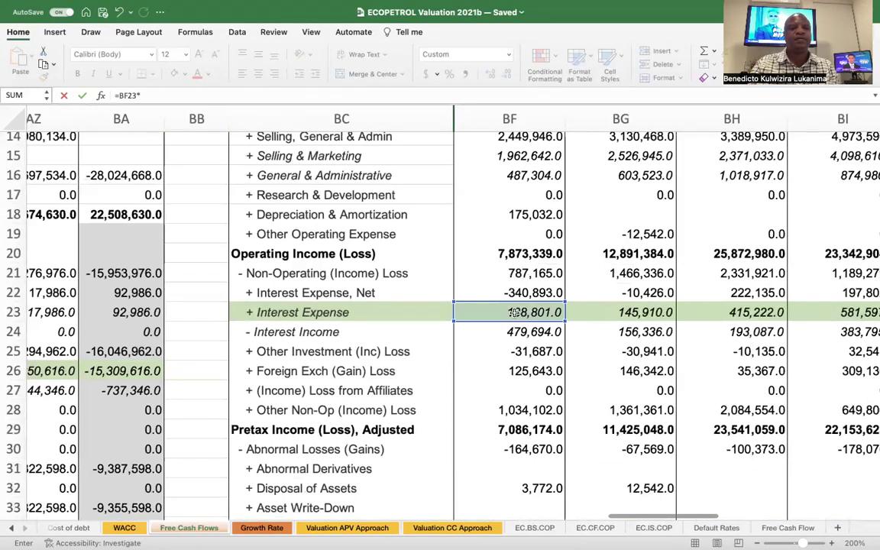
text((1-)
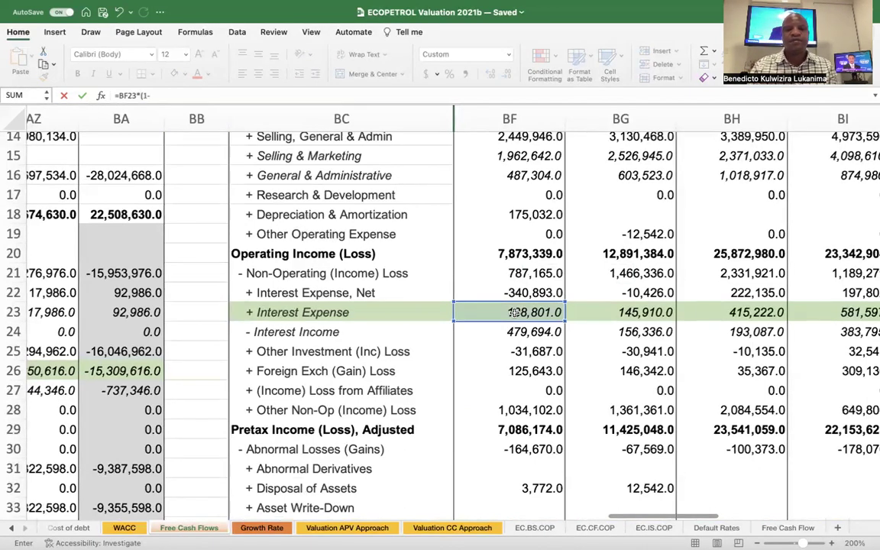
scroll(478, 338, left, 8)
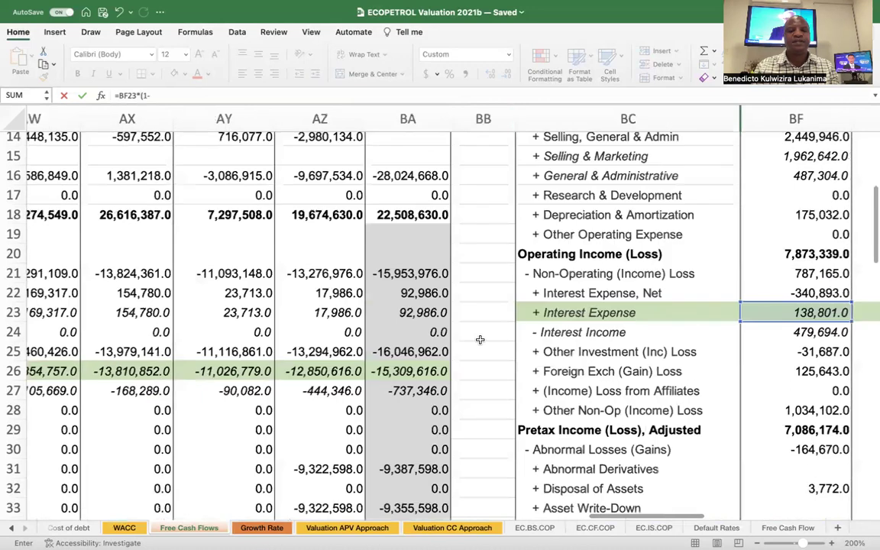
scroll(480, 339, left, 10)
scroll(480, 339, left, 15)
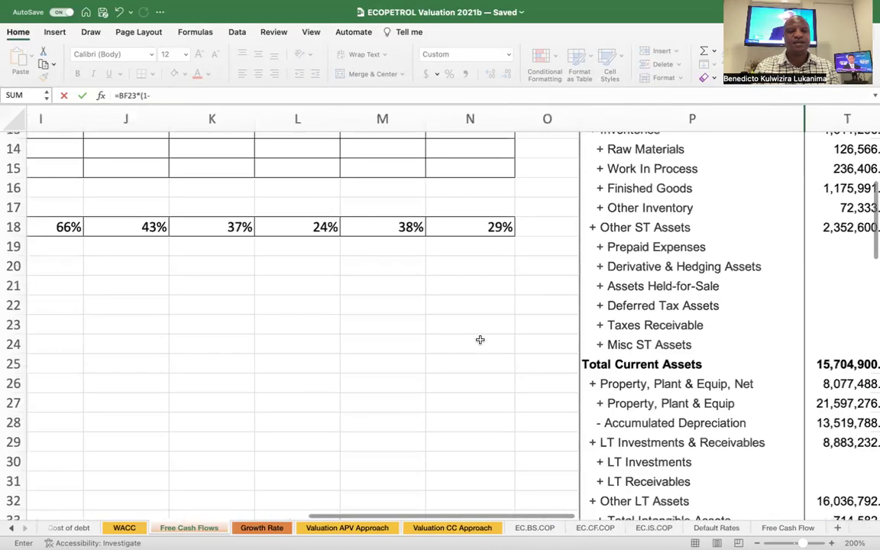
scroll(480, 339, right, 1)
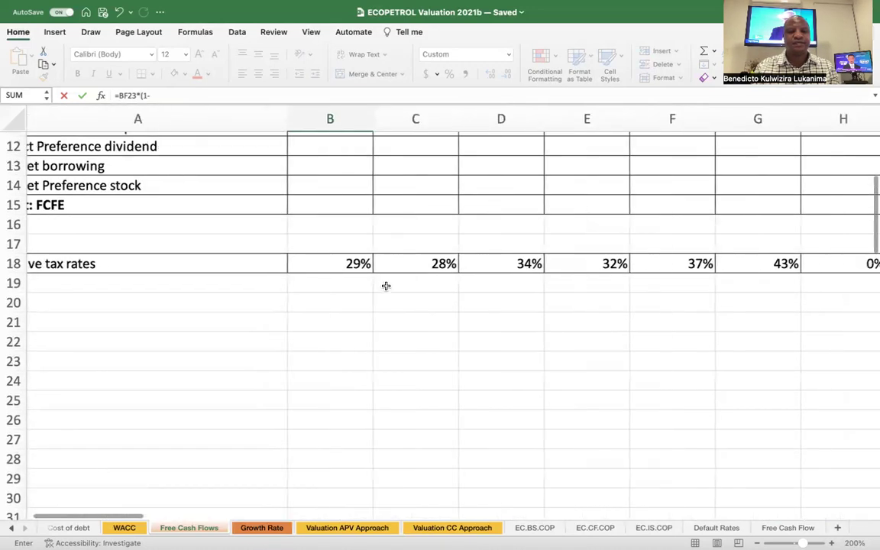
click(343, 263)
text())
key(Return)
scroll(344, 265, up, 10)
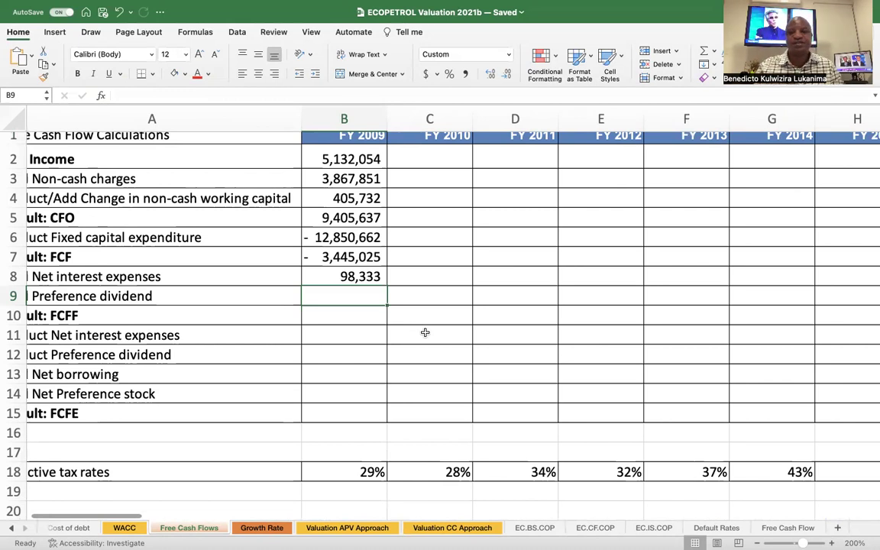
Examine the balance sheet's Preferred Equity and Hybrid Capital row across all fiscal years.
scroll(533, 340, right, 15)
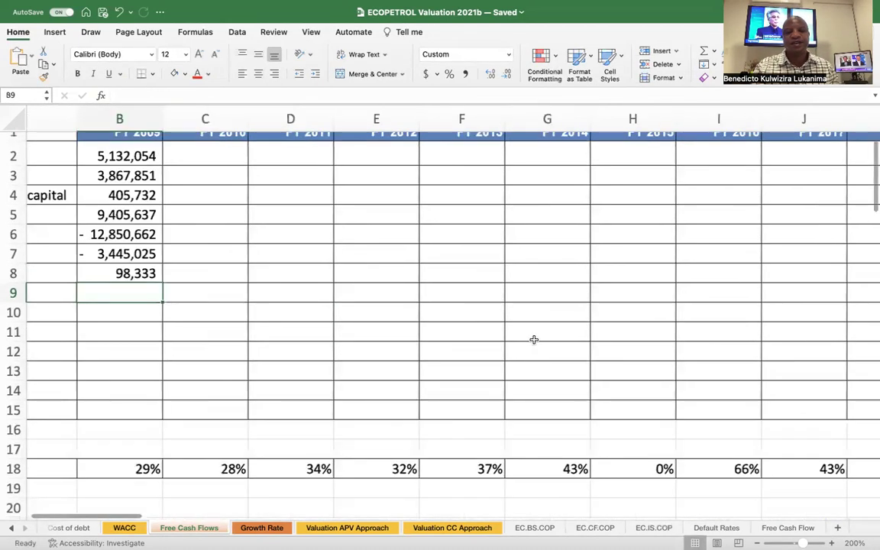
scroll(533, 340, right, 4)
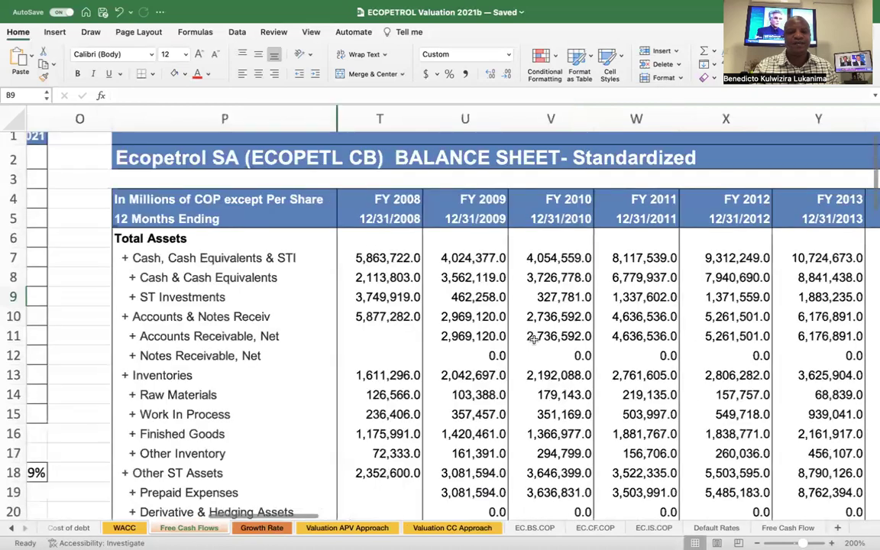
scroll(533, 340, down, 4)
scroll(533, 339, down, 3)
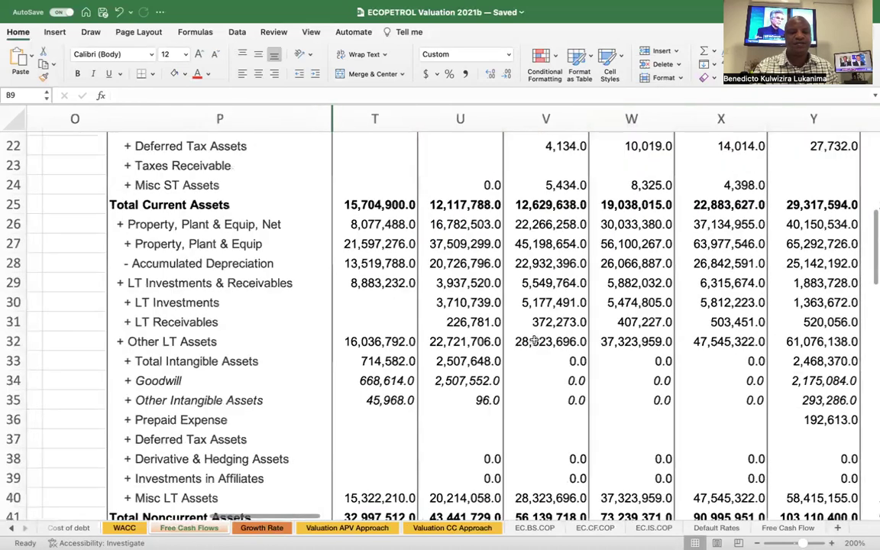
scroll(533, 340, down, 4)
scroll(533, 340, down, 8)
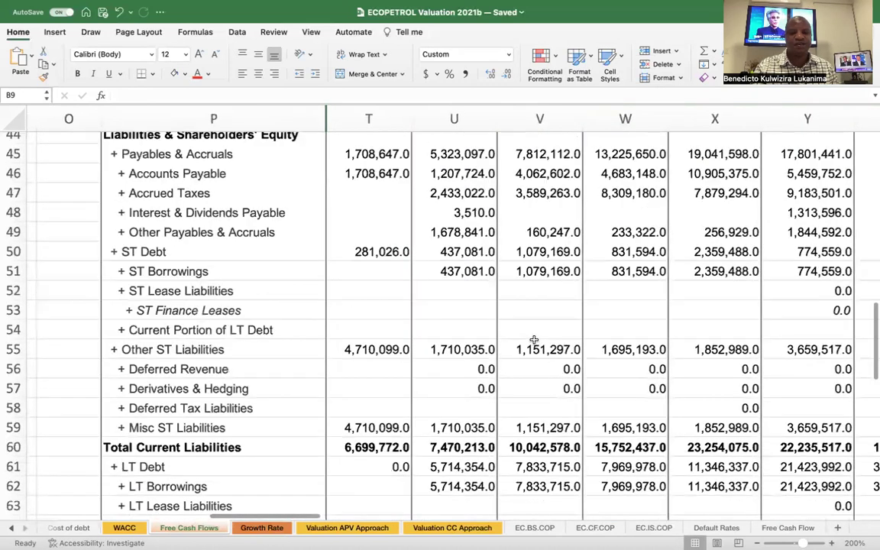
scroll(533, 340, down, 3)
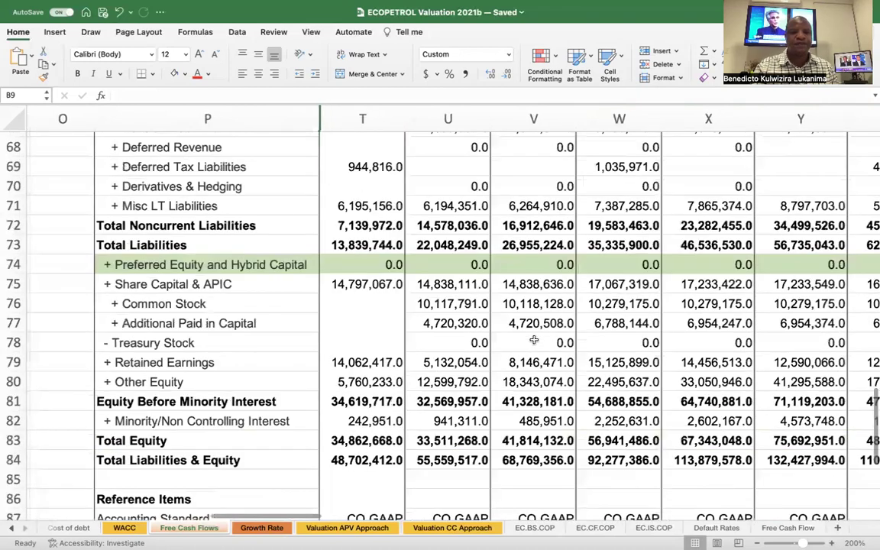
scroll(533, 340, down, 1)
click(204, 217)
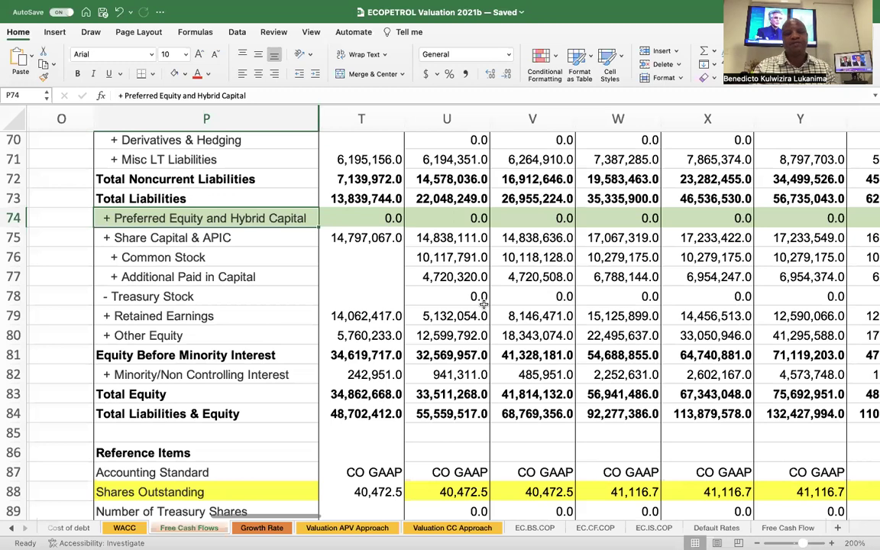
click(386, 219)
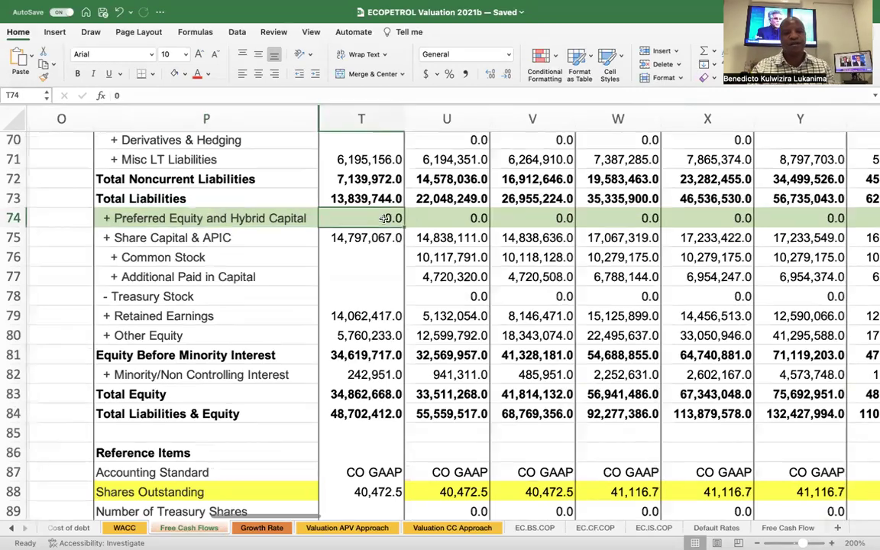
key(ctrl+shift+Right)
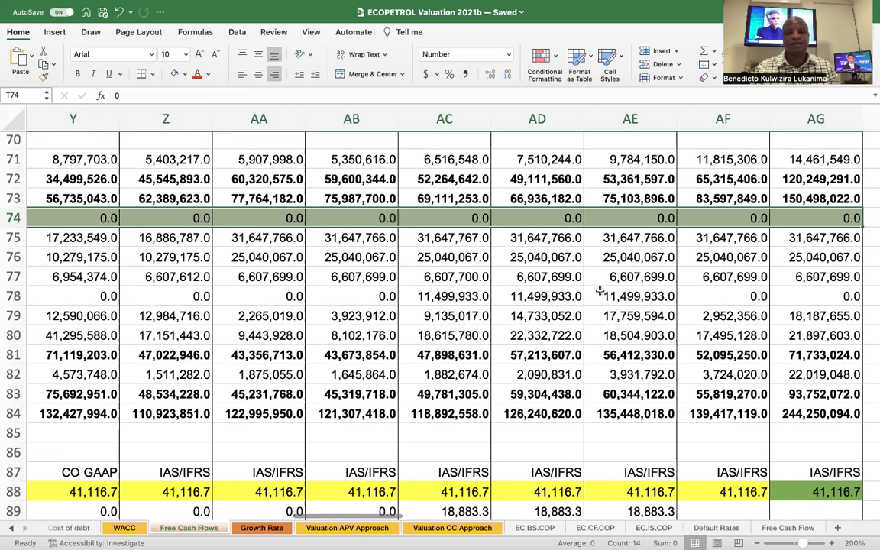
Examine the income statement's Preferred Dividends row below Net Income, GAAP across all periods from FY 2009 onward.
scroll(606, 300, right, 1)
scroll(605, 302, right, 5)
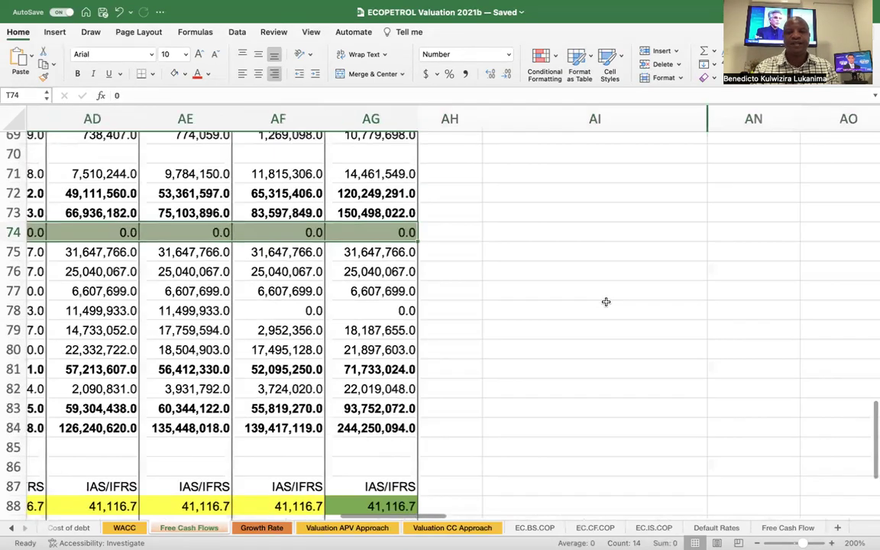
scroll(606, 301, right, 15)
scroll(605, 302, up, 6)
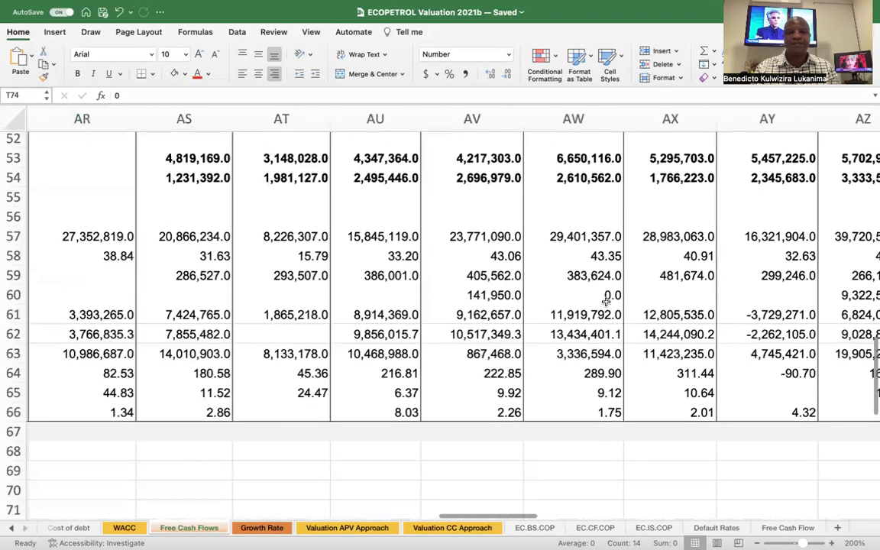
scroll(605, 302, right, 10)
scroll(606, 302, up, 1)
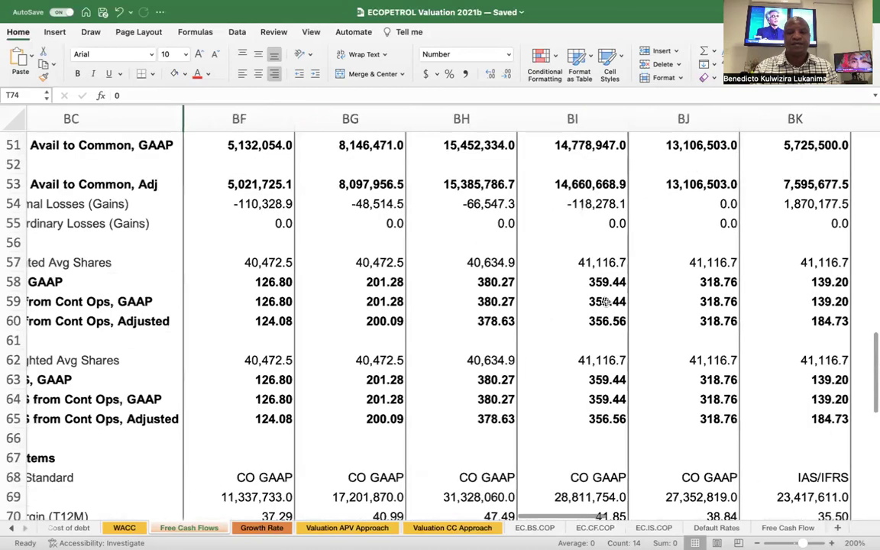
scroll(606, 302, up, 5)
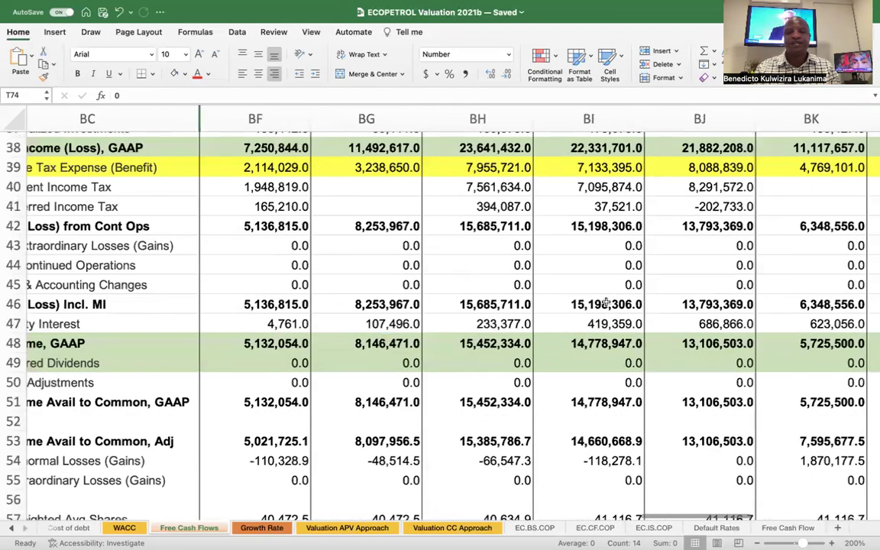
scroll(605, 304, left, 5)
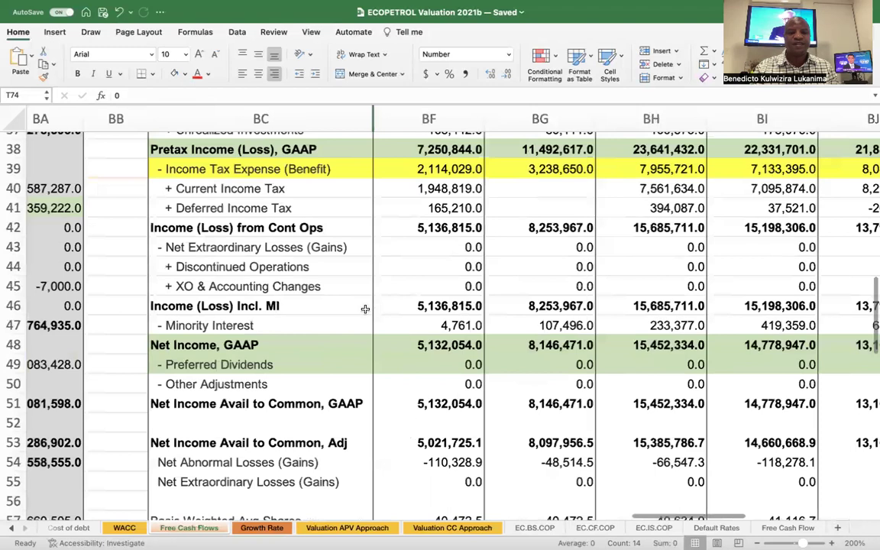
scroll(329, 278, down, 1)
click(316, 323)
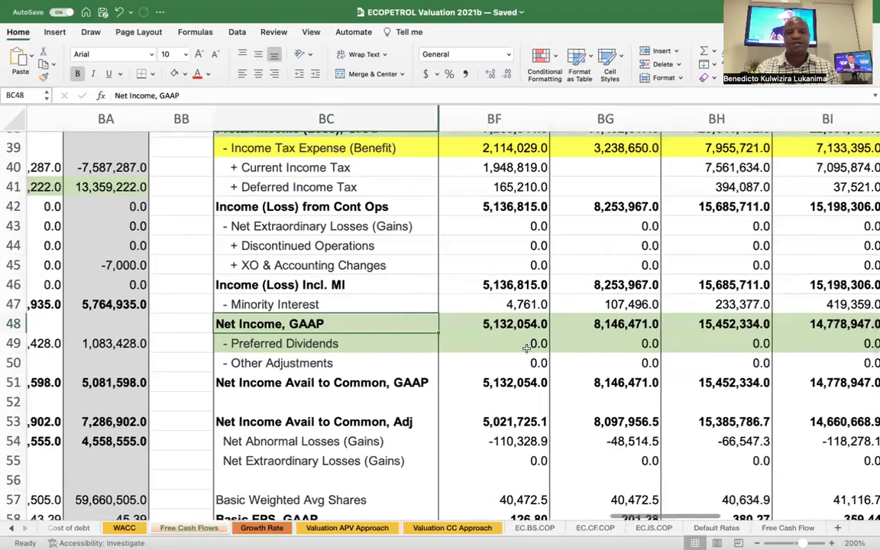
click(340, 344)
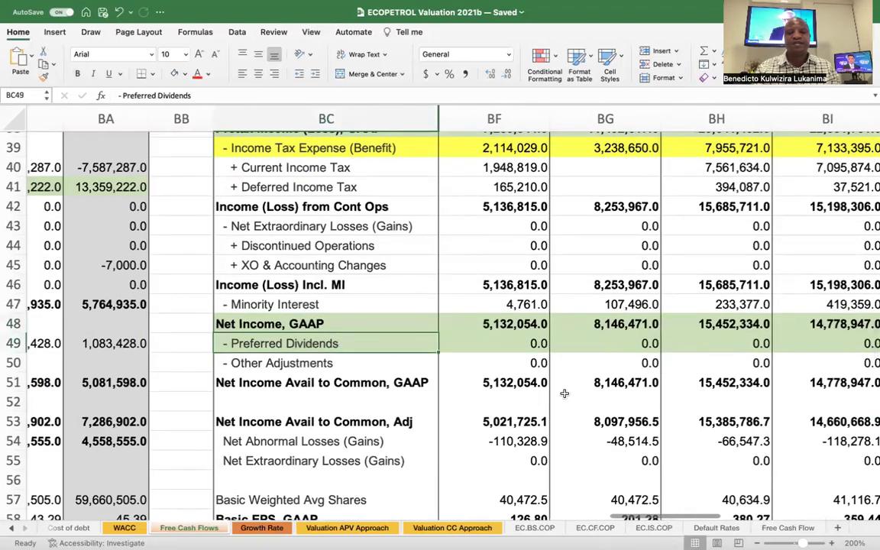
click(527, 344)
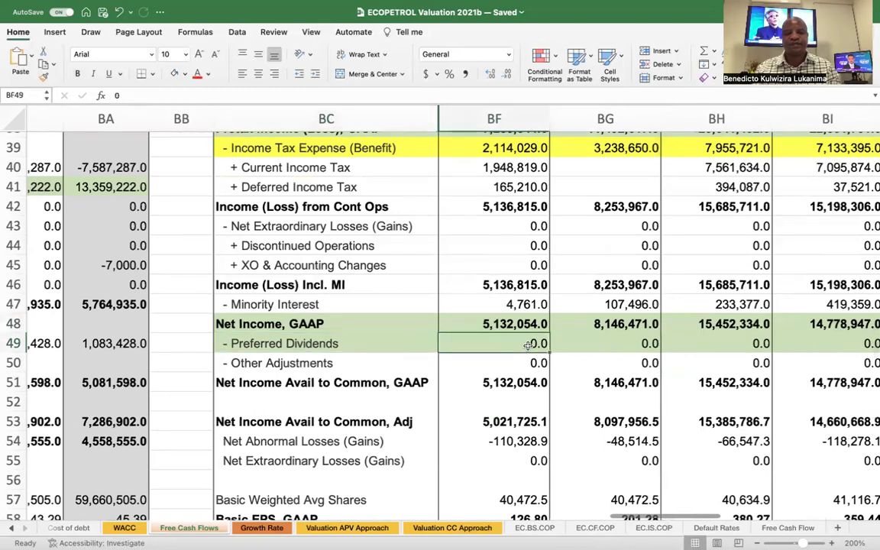
key(shift+Right)
key(shift+Right)
key(shift+Right)
key(shift+Right)
key(shift+Right)
key(shift+Right)
key(shift+Right)
key(shift+Right)
key(shift+Right)
key(shift+Right)
key(shift+Right)
key(shift+Right)
key(shift+Right)
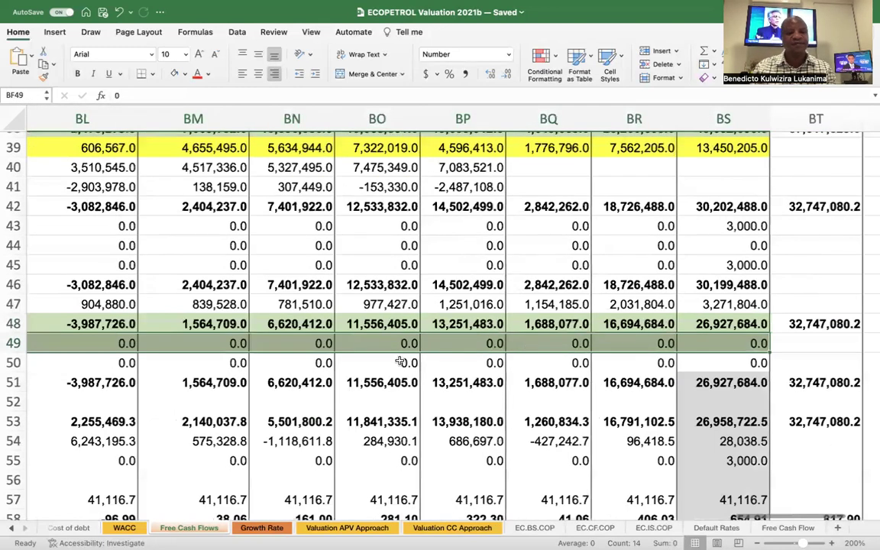
Link the FY 2009 preference dividend in B9 to the income statement's Preferred Dividends with =BF49.
scroll(401, 361, left, 3)
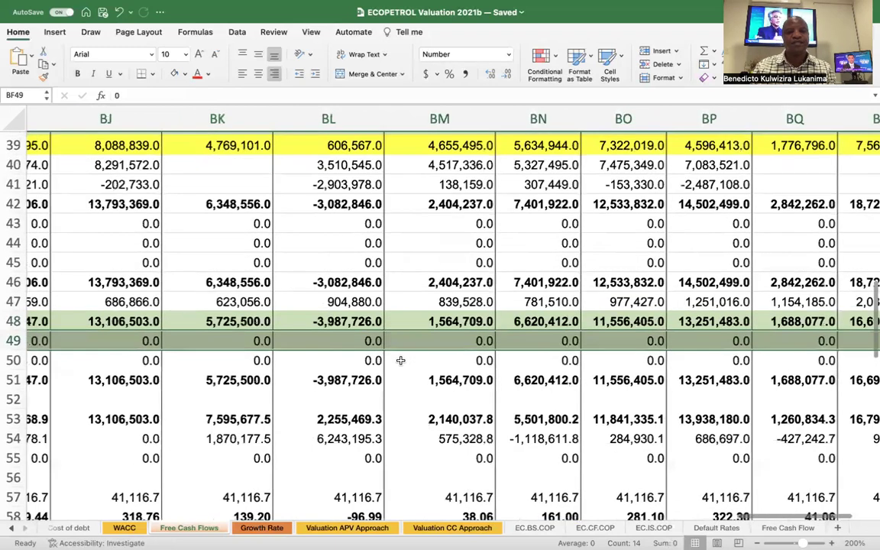
scroll(400, 360, left, 15)
scroll(400, 360, left, 10)
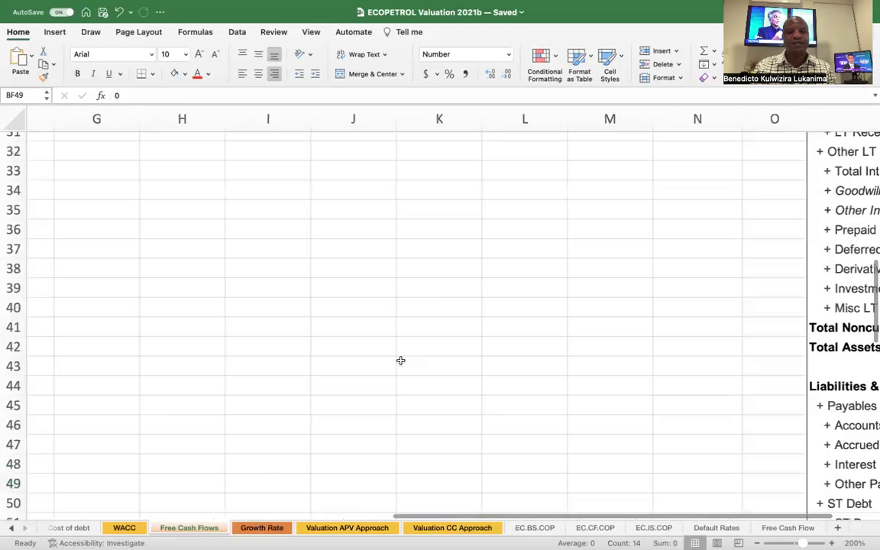
scroll(400, 360, left, 5)
scroll(400, 359, up, 15)
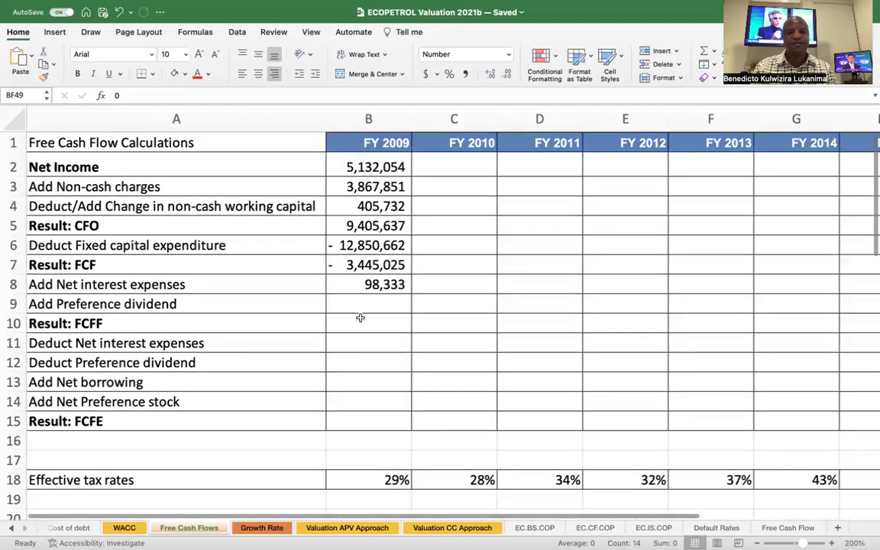
scroll(360, 317, down, 1)
click(385, 291)
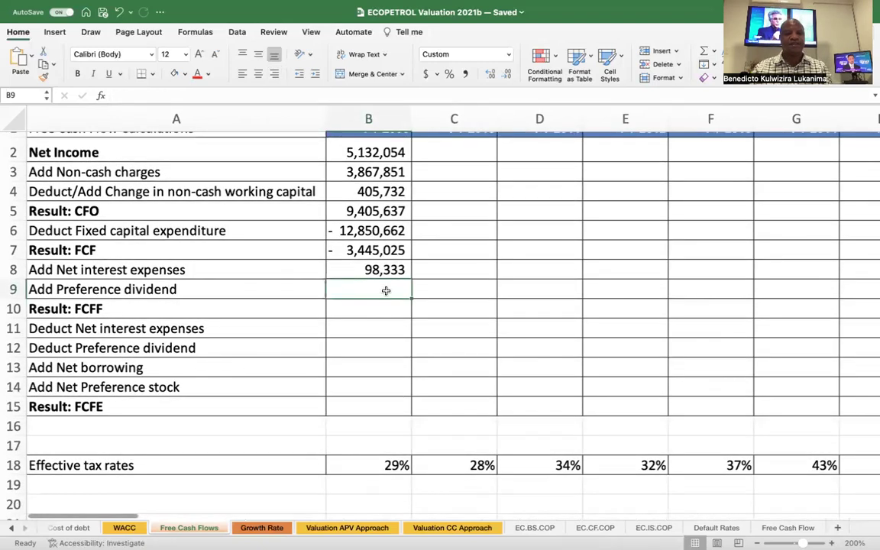
text(=)
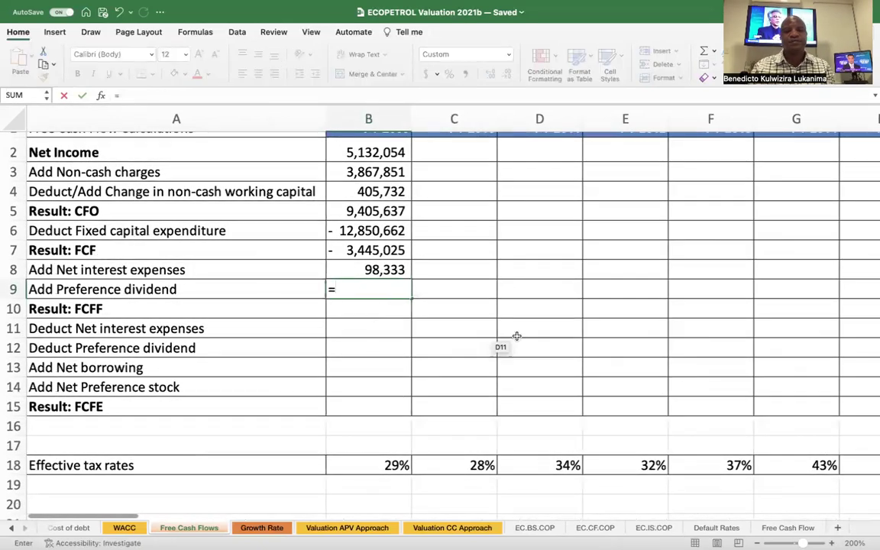
scroll(516, 336, right, 15)
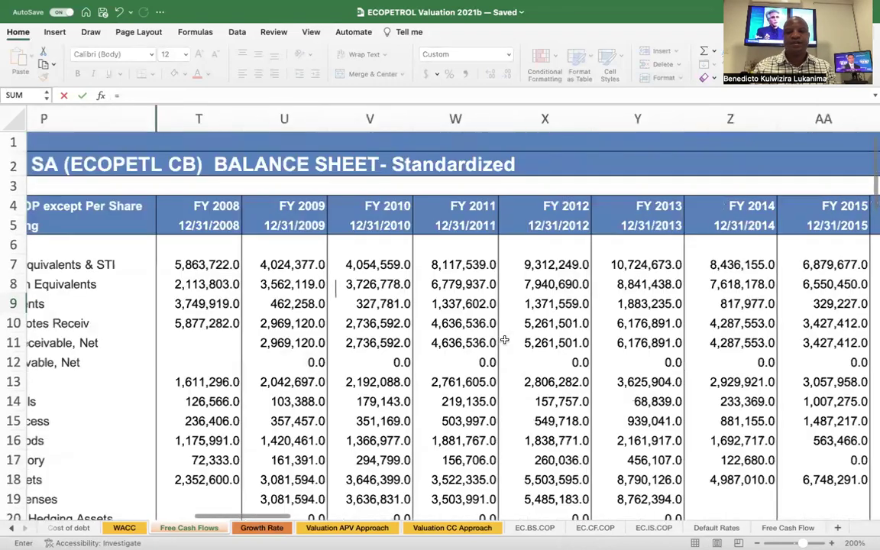
scroll(500, 341, right, 10)
scroll(500, 341, right, 12)
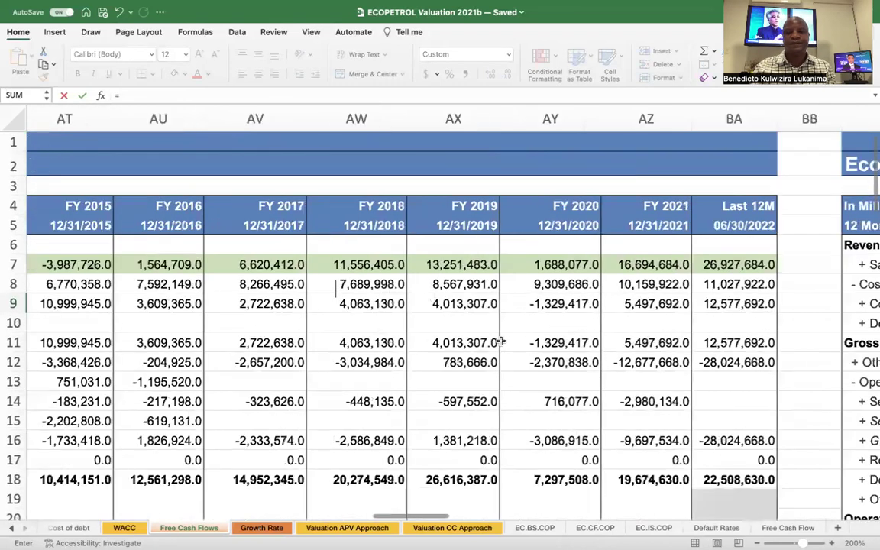
scroll(500, 341, right, 3)
scroll(500, 342, down, 5)
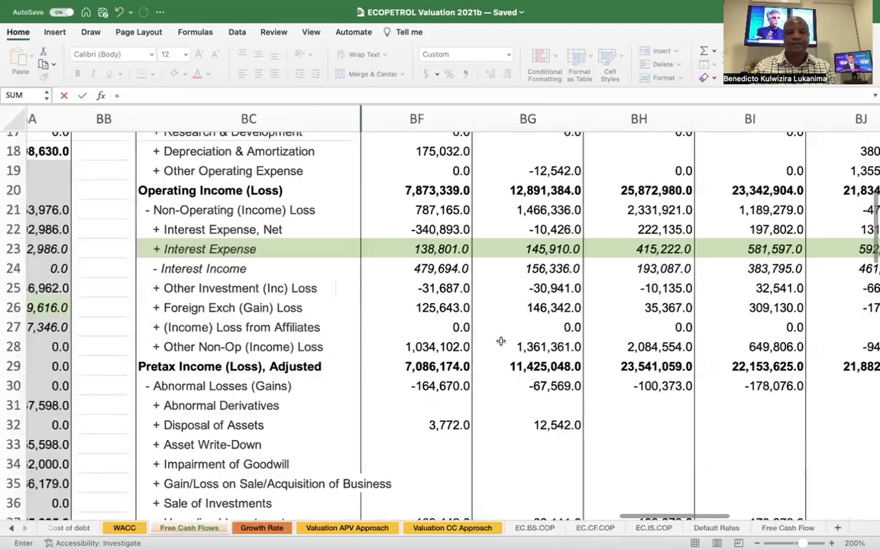
scroll(500, 341, down, 6)
scroll(500, 341, down, 1)
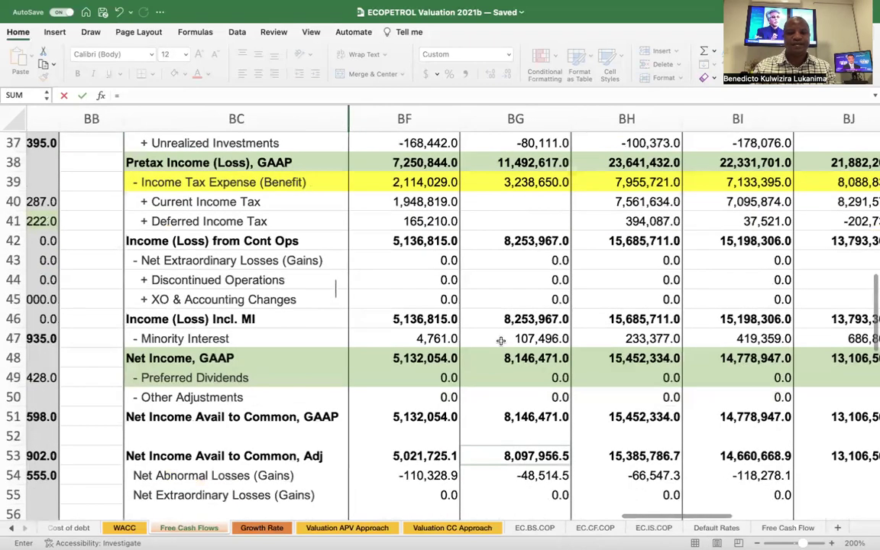
scroll(441, 321, down, 1)
click(443, 337)
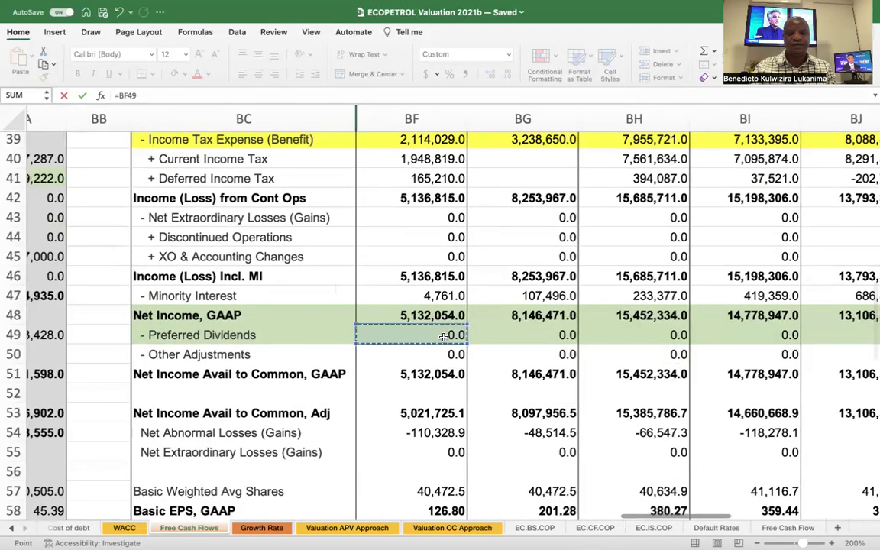
key(Return)
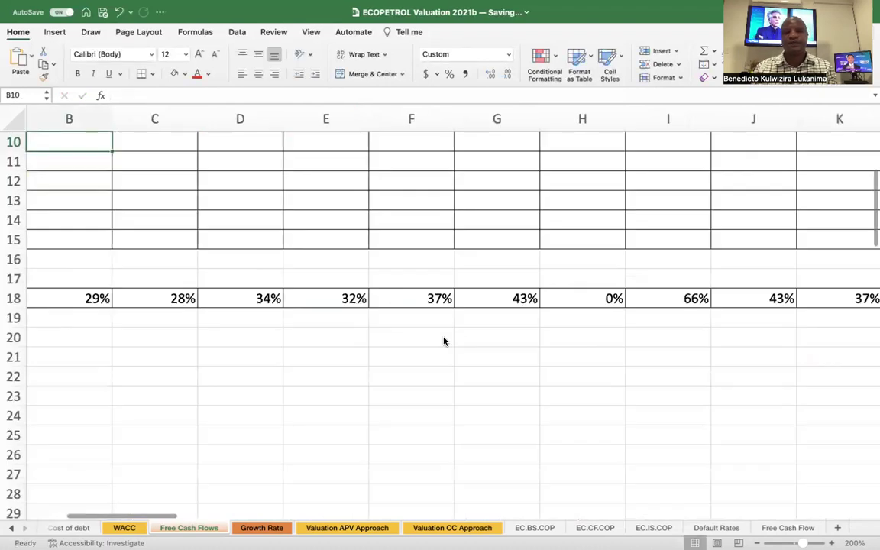
Calculate FY 2009 FCFF in B10 by adding FCF, net interest expenses and preference dividend with =B7+B8+B9.
scroll(443, 341, up, 5)
scroll(443, 341, left, 3)
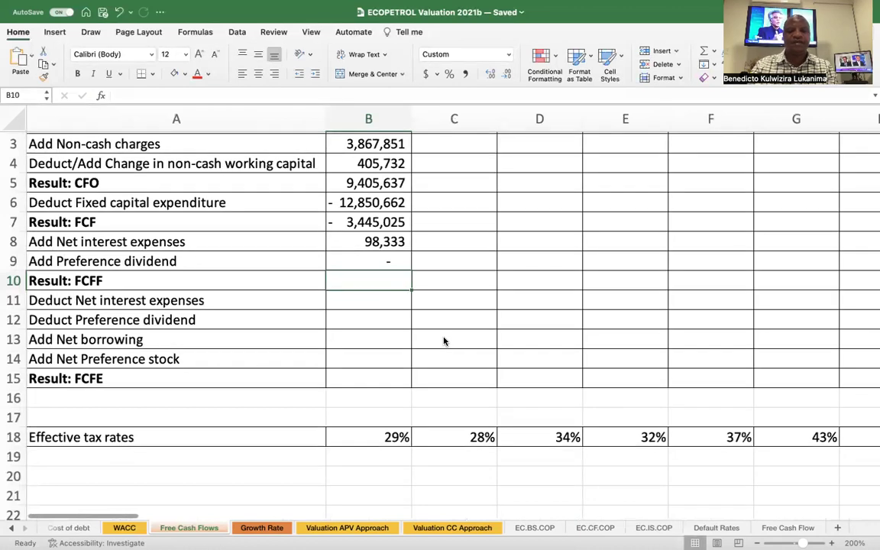
text(=)
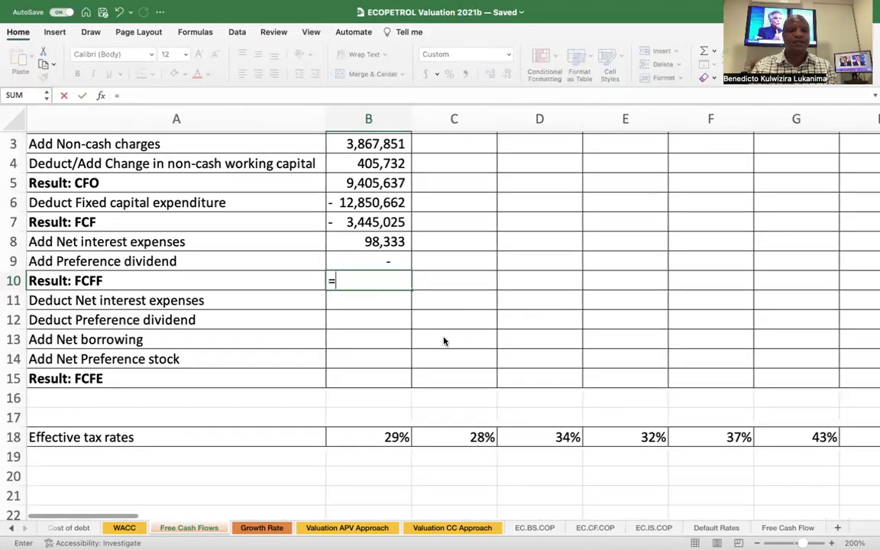
click(370, 222)
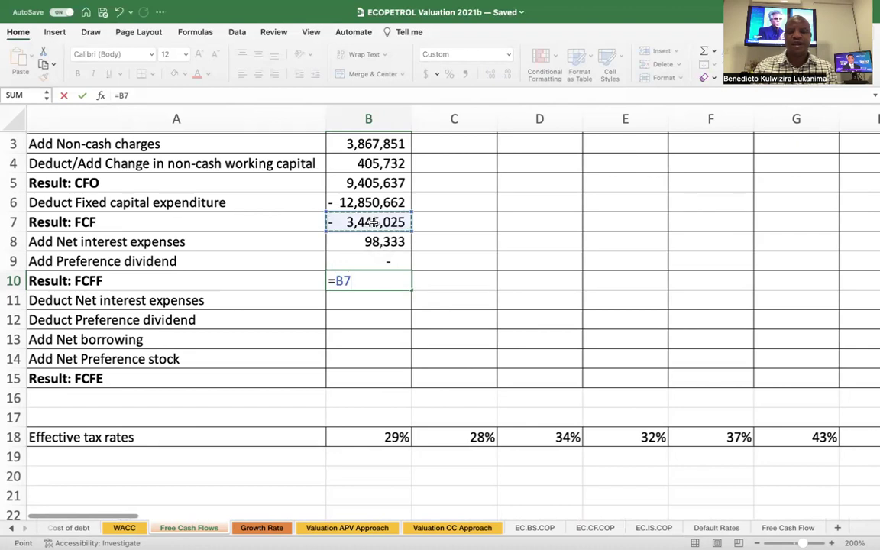
text(+)
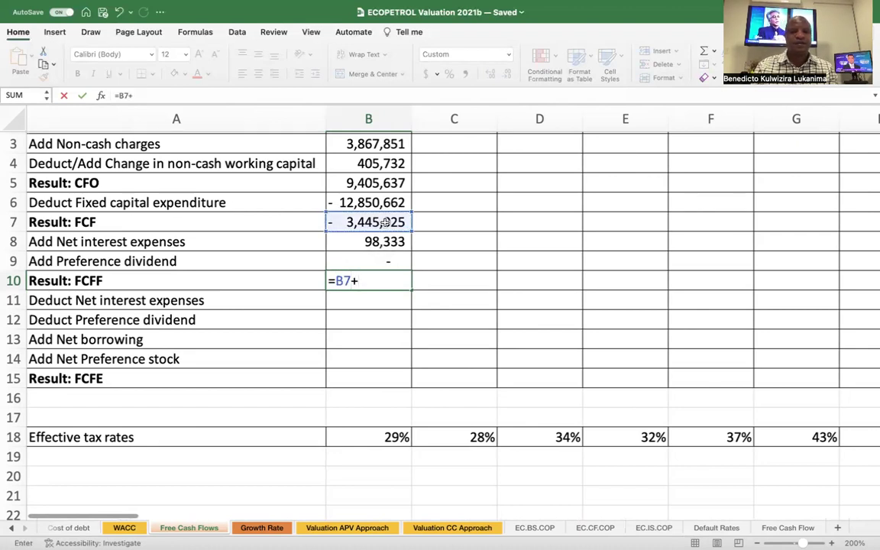
click(371, 241)
text(+)
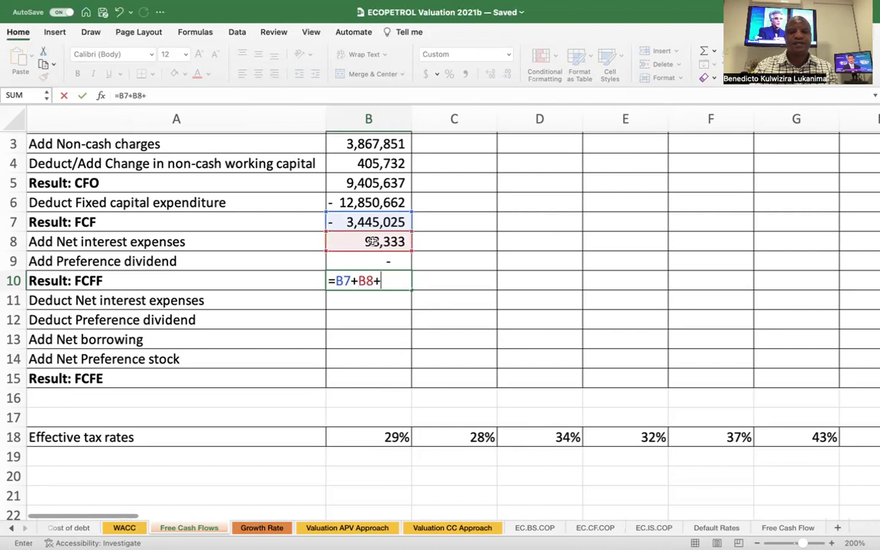
click(380, 261)
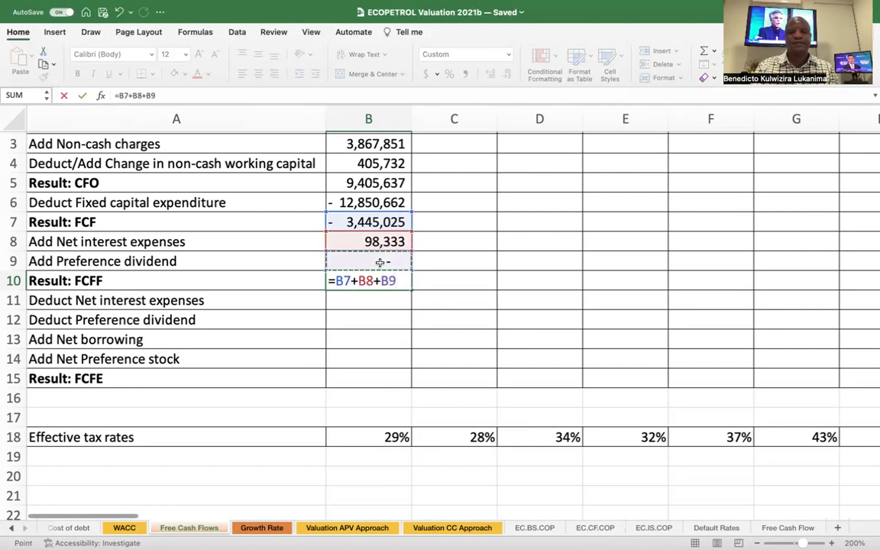
key(Return)
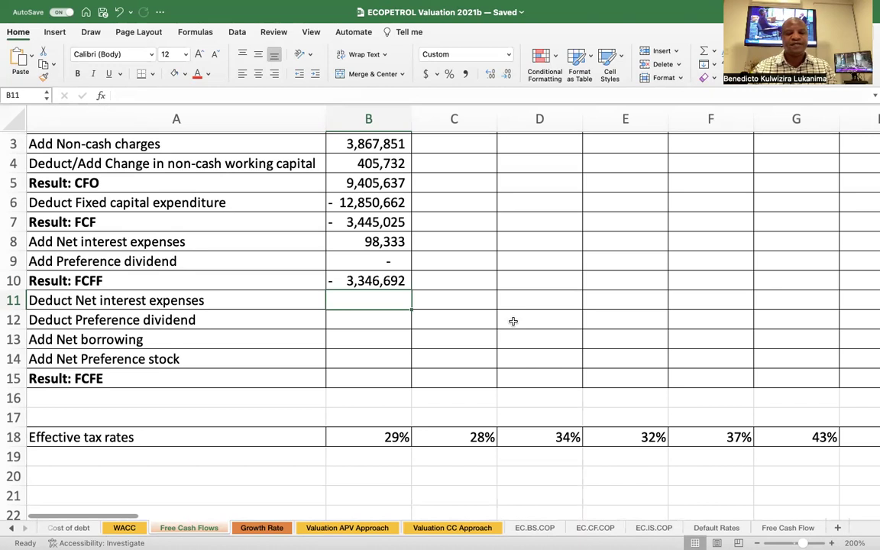
Enter the FY 2009 deduction of net interest expenses in B11 as the negative of B8 with =-B8.
text(=)
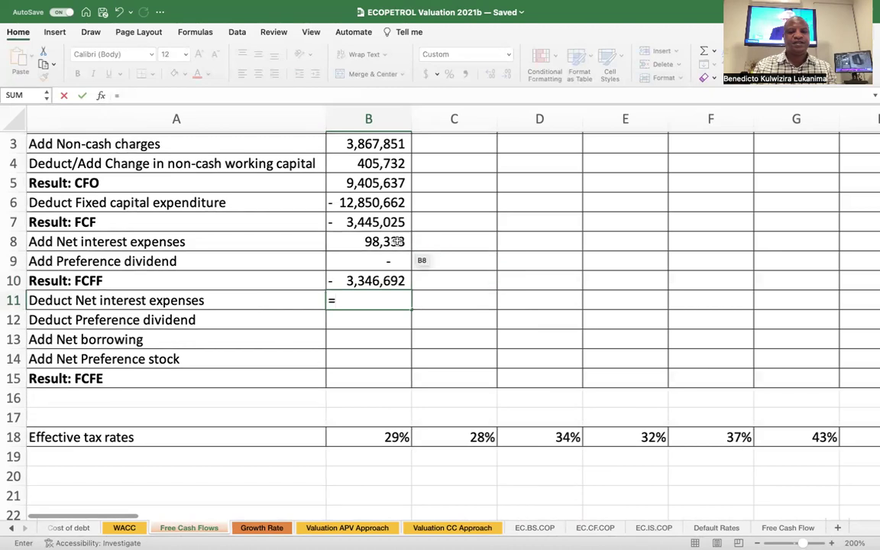
click(378, 240)
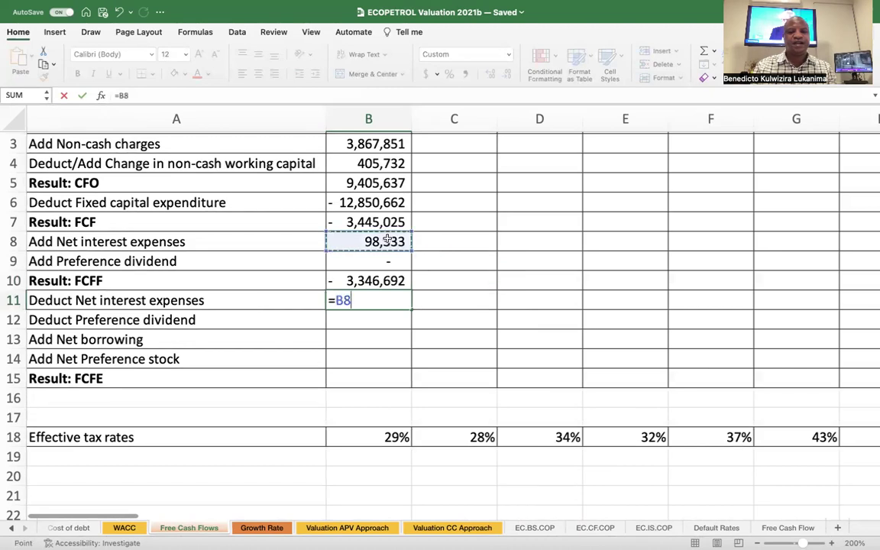
click(121, 95)
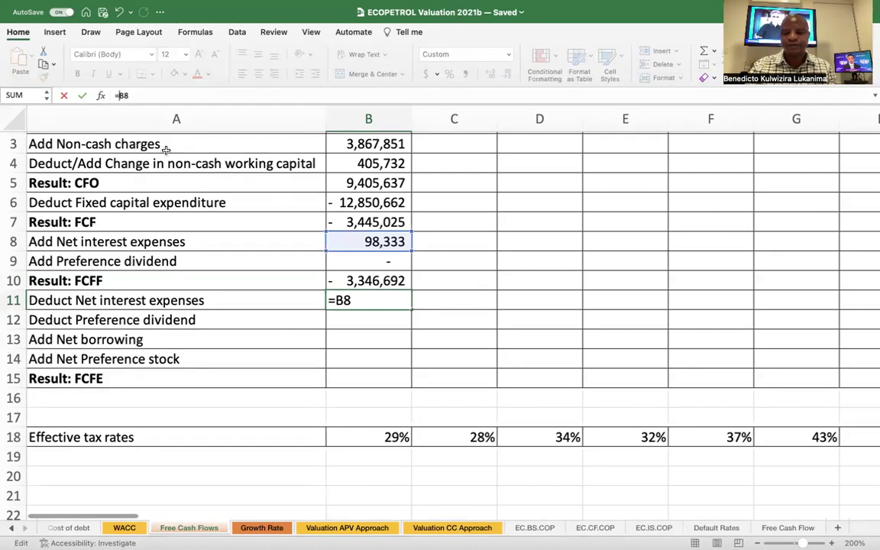
text(-)
key(Return)
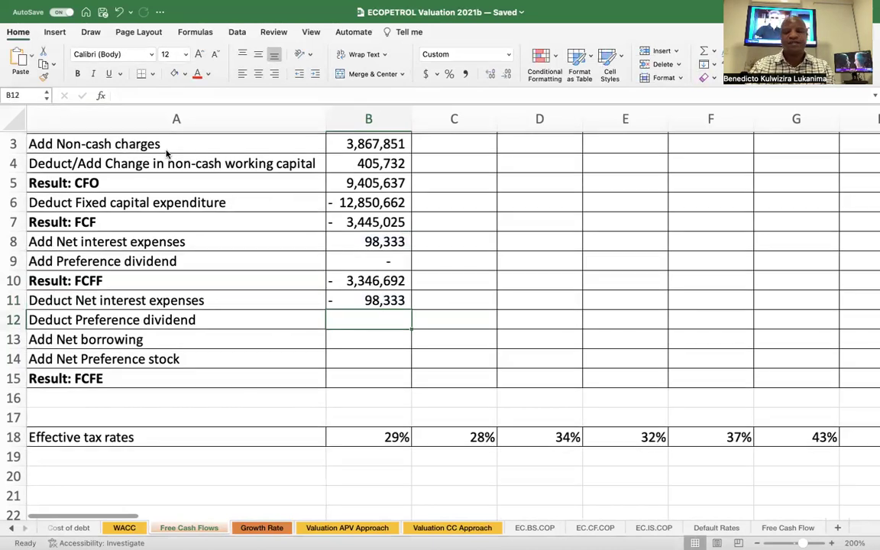
Enter the FY 2009 deduction of preference dividend in B12 as the negative of B9 with =-B9.
text(=)
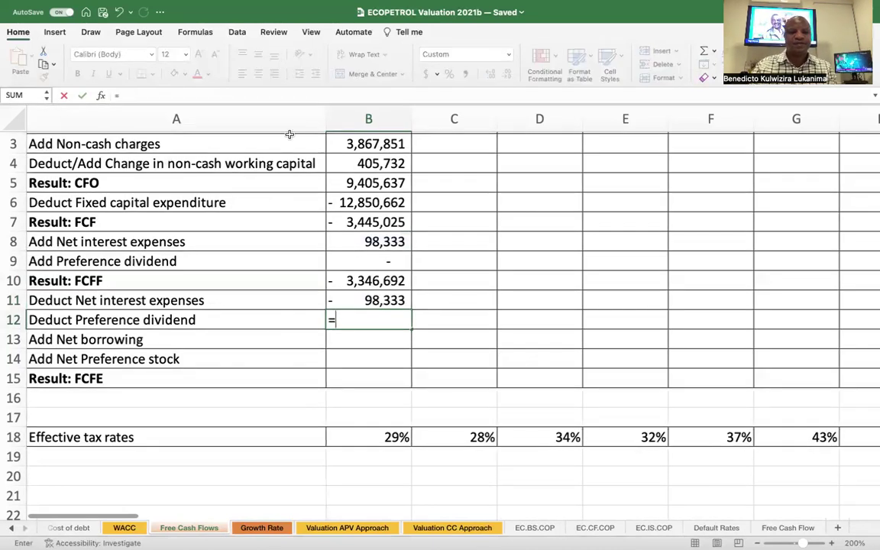
click(360, 257)
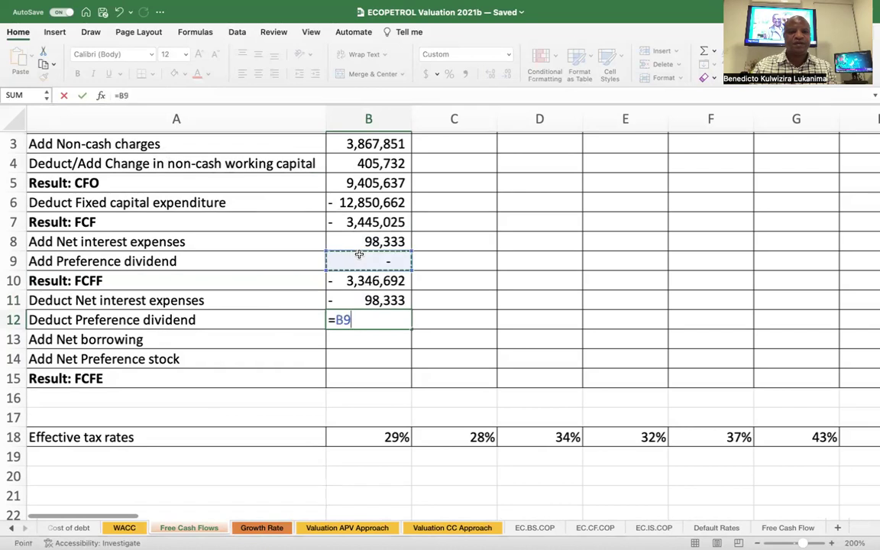
click(118, 95)
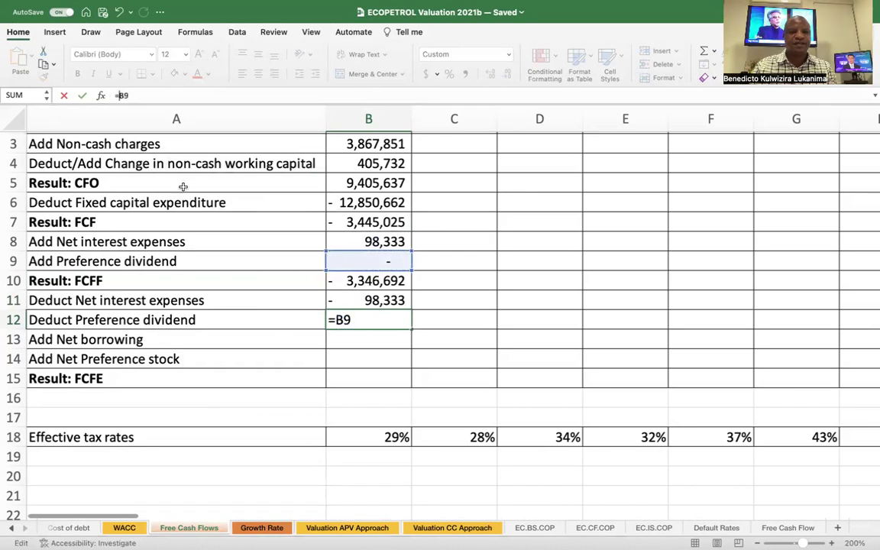
text(-)
key(Return)
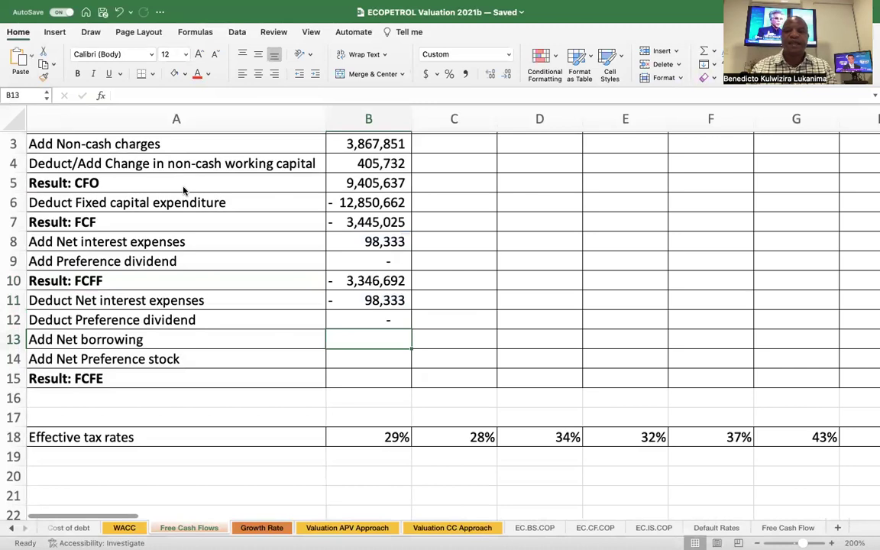
Locate the cash flow statement's Cash from Financing Activities section and examine its line items from Dividends Paid to Net Cash From Disc Ops.
scroll(455, 286, right, 3)
scroll(454, 286, up, 1)
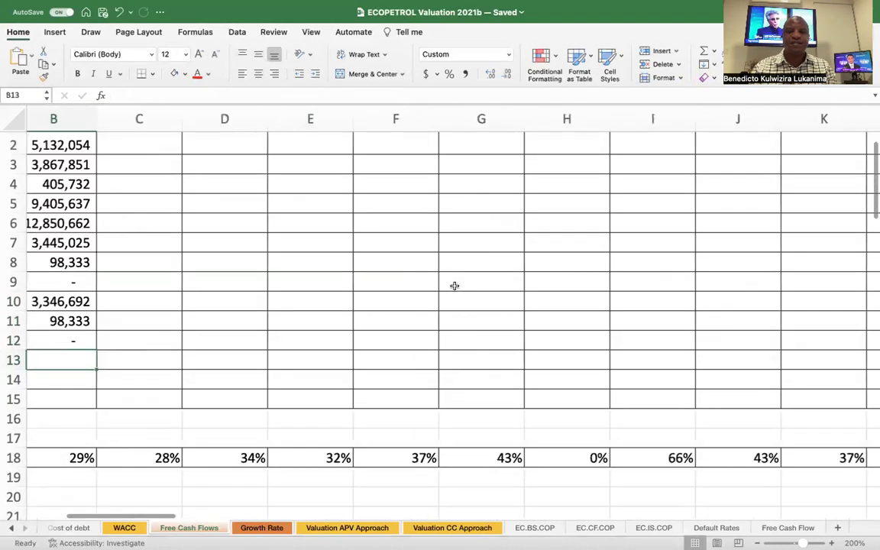
scroll(454, 286, right, 15)
scroll(455, 286, up, 1)
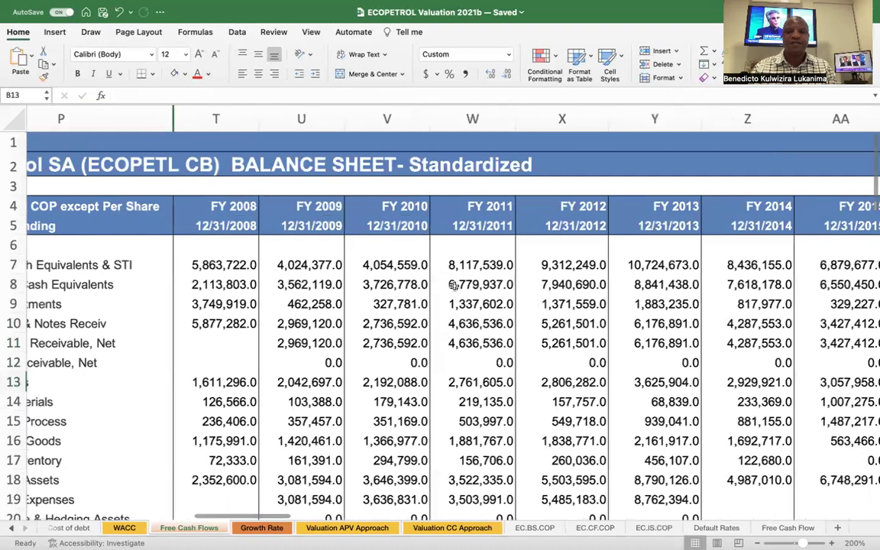
scroll(455, 286, right, 20)
scroll(454, 286, right, 15)
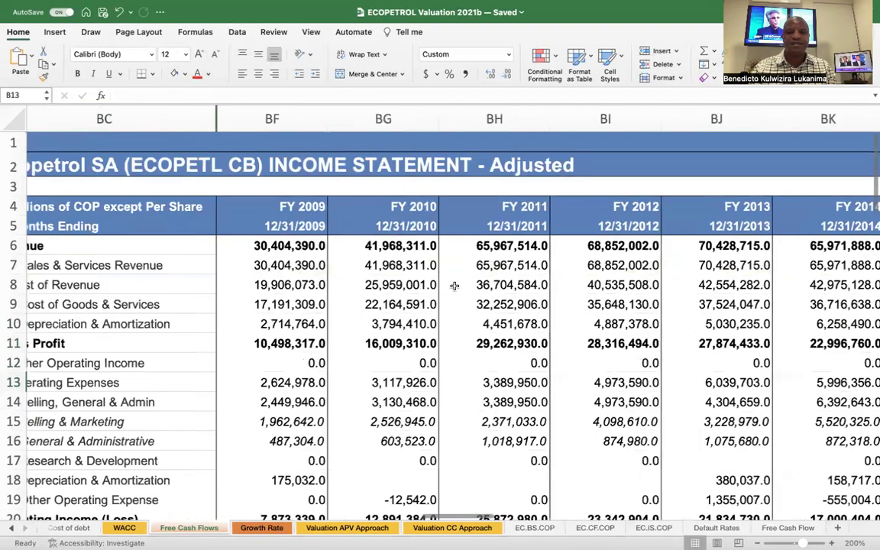
scroll(455, 285, left, 3)
scroll(455, 285, left, 5)
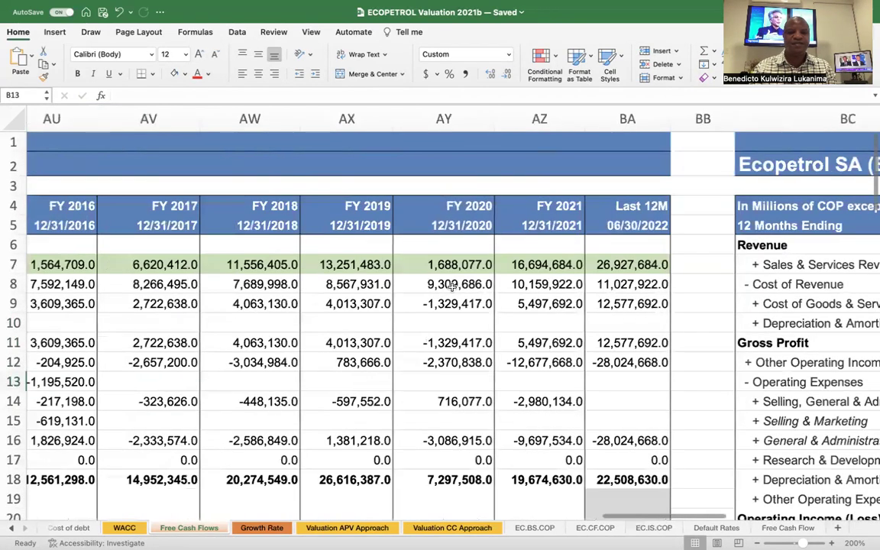
scroll(453, 286, left, 5)
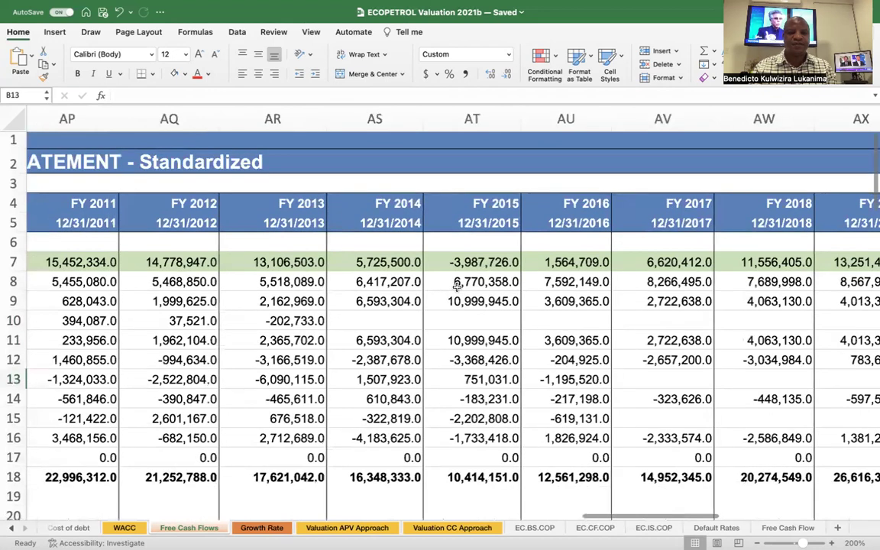
scroll(456, 284, left, 3)
scroll(456, 286, left, 3)
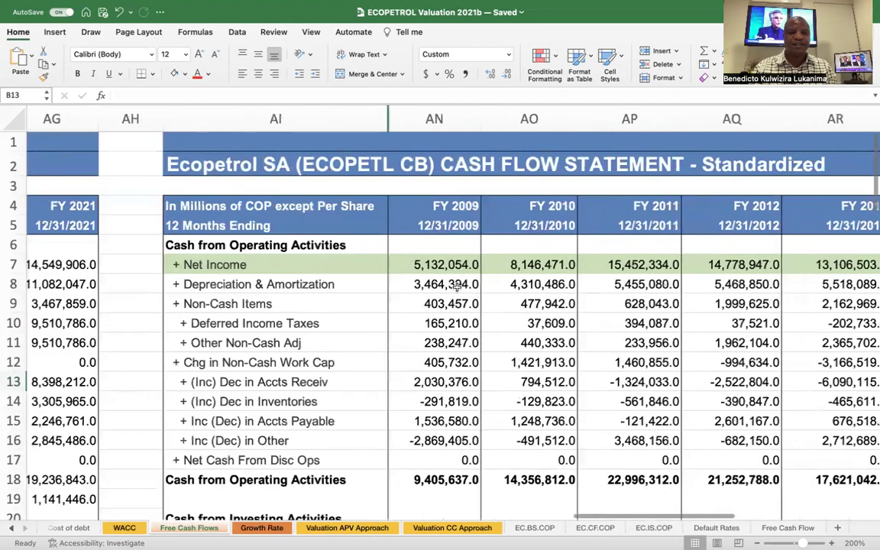
scroll(456, 286, down, 5)
scroll(456, 287, down, 8)
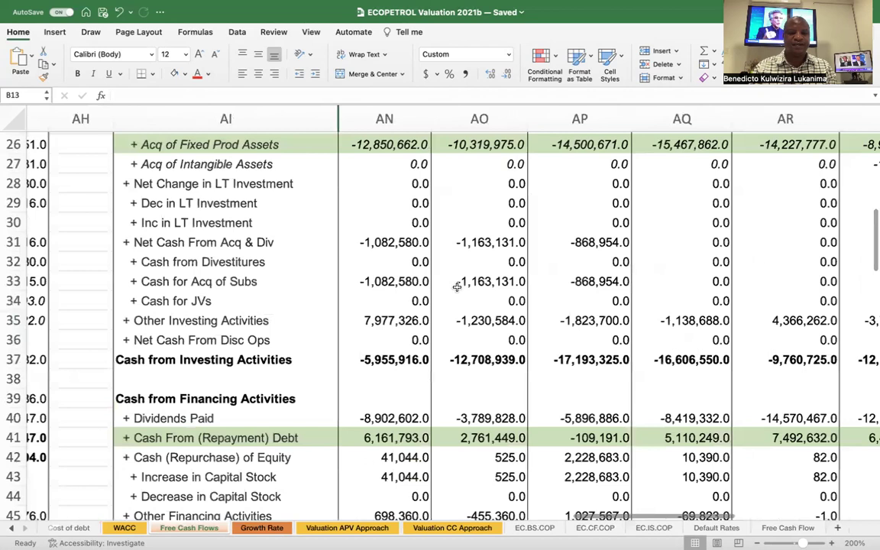
scroll(296, 275, down, 3)
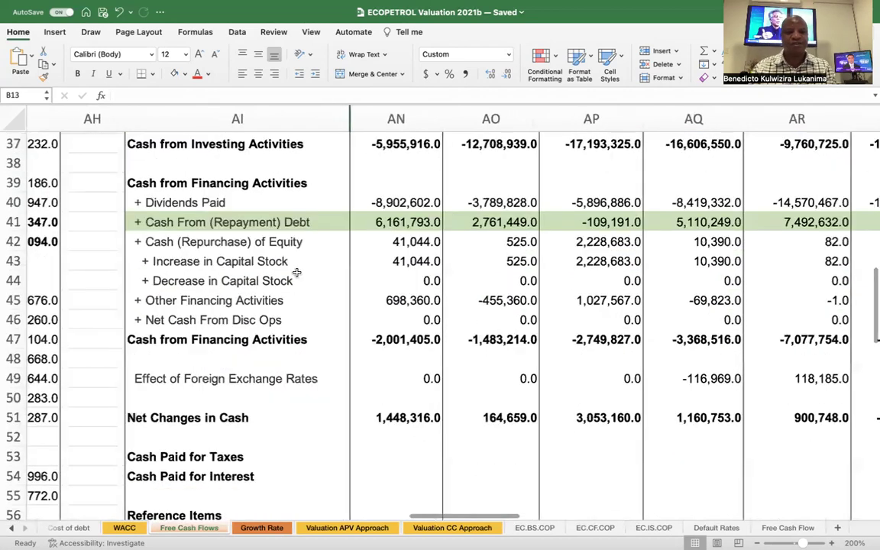
drag(198, 184, 235, 339)
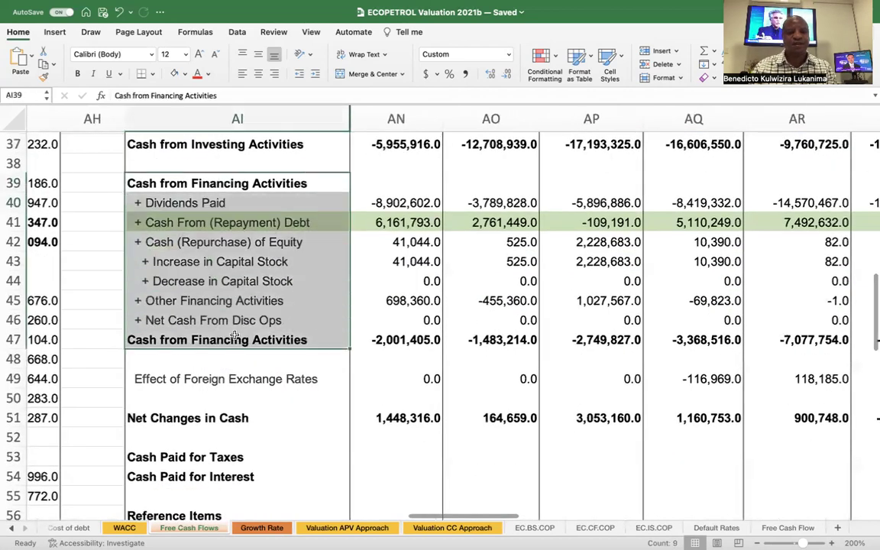
click(397, 340)
drag(218, 203, 215, 325)
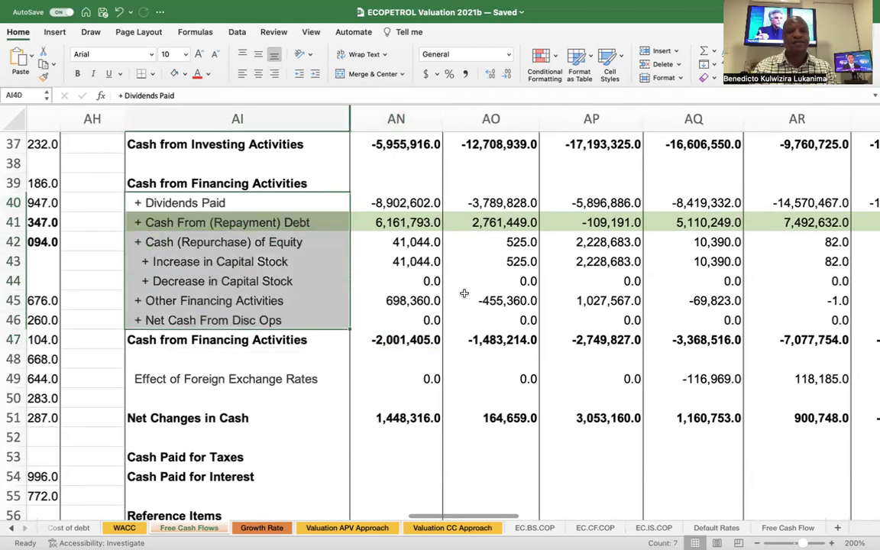
Examine the Cash From (Repayment) Debt row in the cash flow statement for FY 2009 through FY 2011.
click(289, 273)
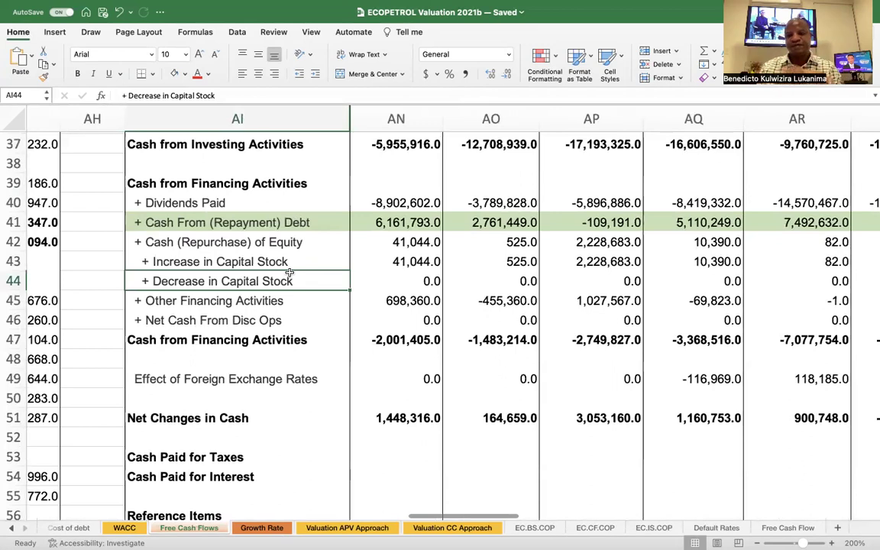
click(252, 222)
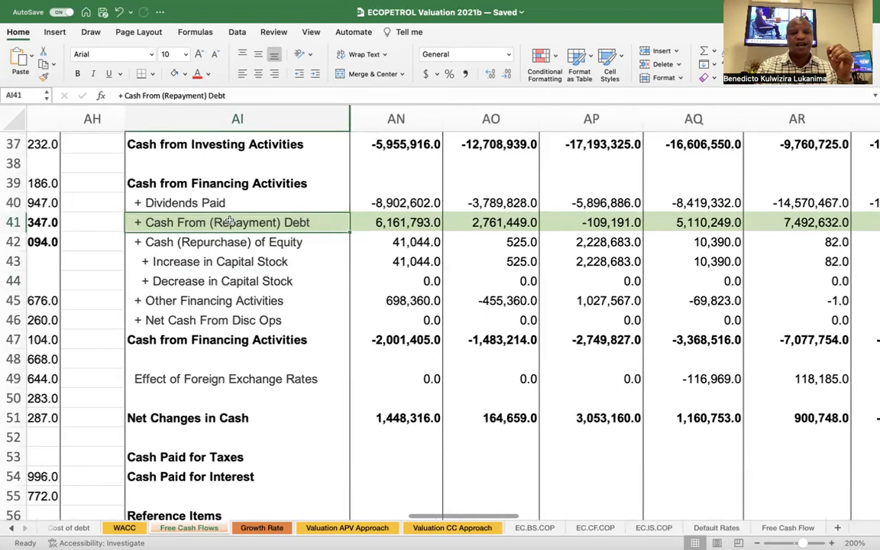
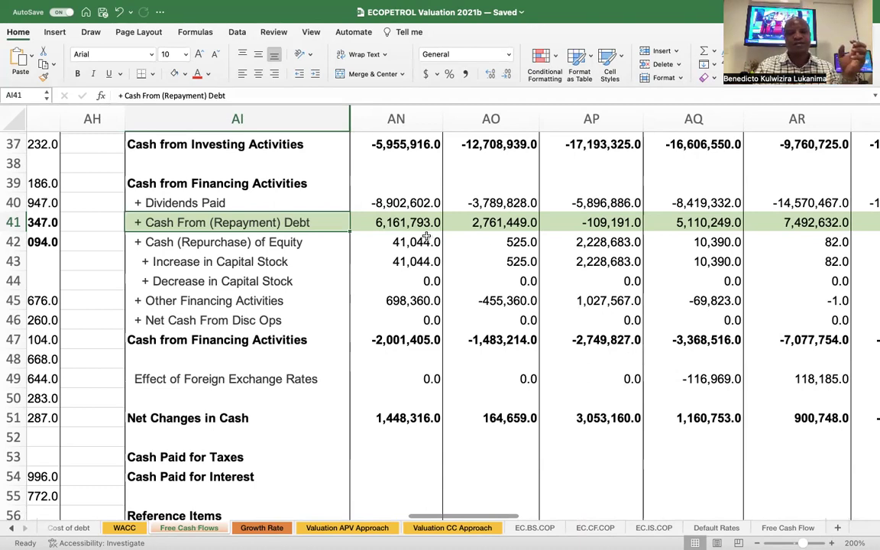
click(392, 221)
click(457, 218)
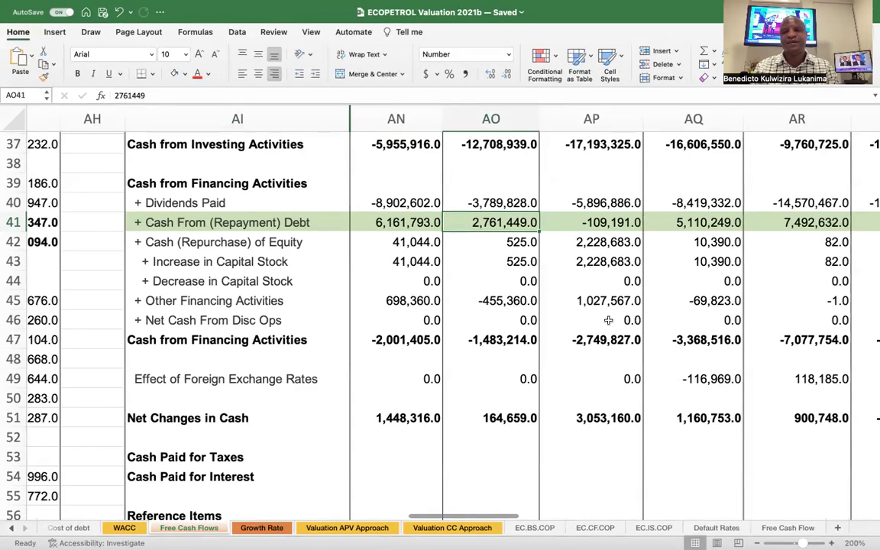
key(Right)
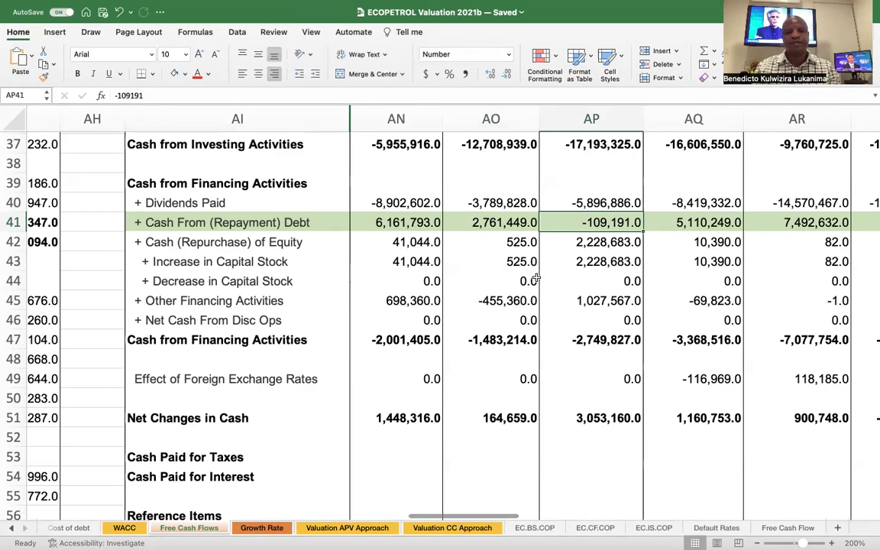
Link FY 2009 net borrowing in B13 to the cash flow statement's Cash From (Repayment) Debt with =AN41.
scroll(536, 278, left, 3)
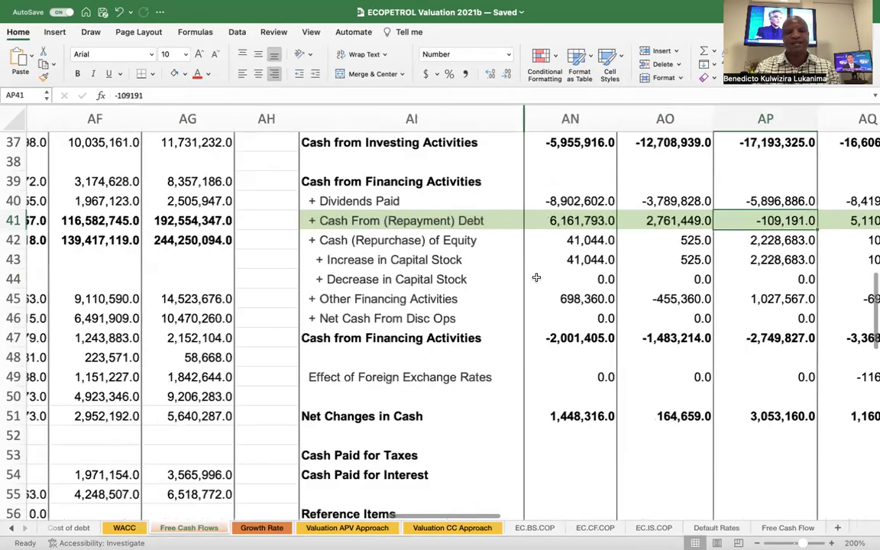
scroll(536, 278, left, 8)
scroll(537, 278, left, 10)
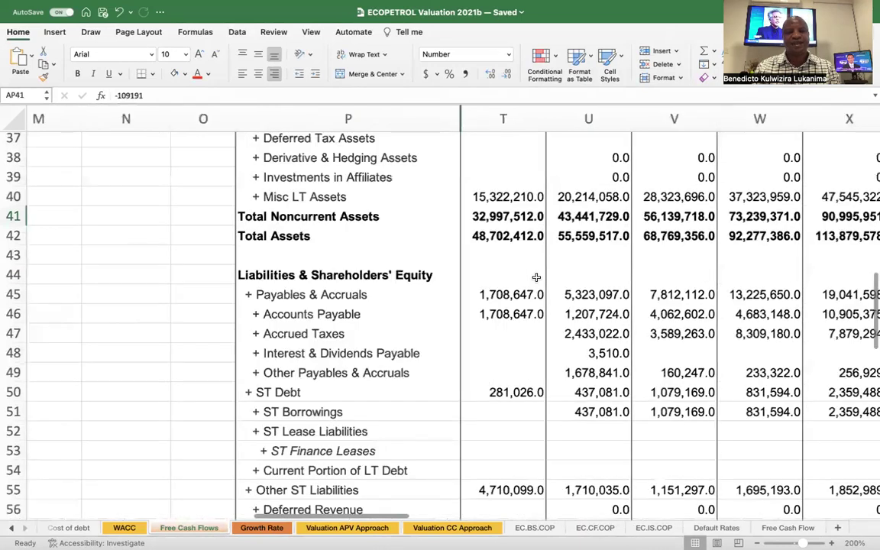
scroll(536, 278, left, 10)
scroll(537, 278, up, 12)
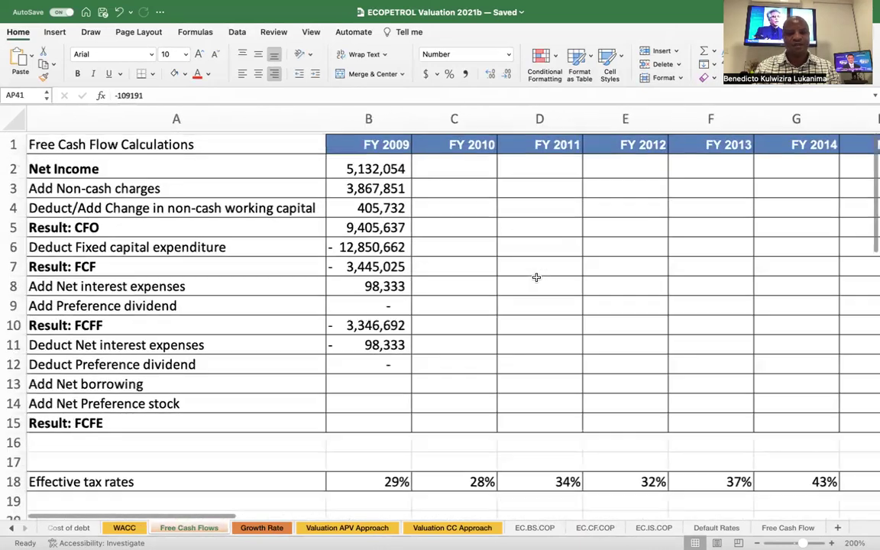
scroll(436, 354, right, 2)
scroll(436, 354, down, 1)
scroll(412, 355, left, 2)
click(376, 367)
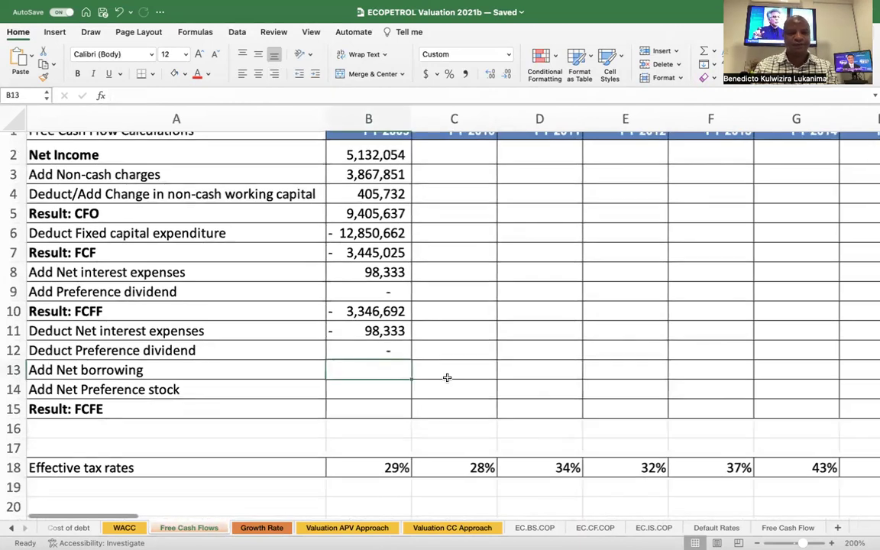
scroll(447, 377, down, 1)
text(=)
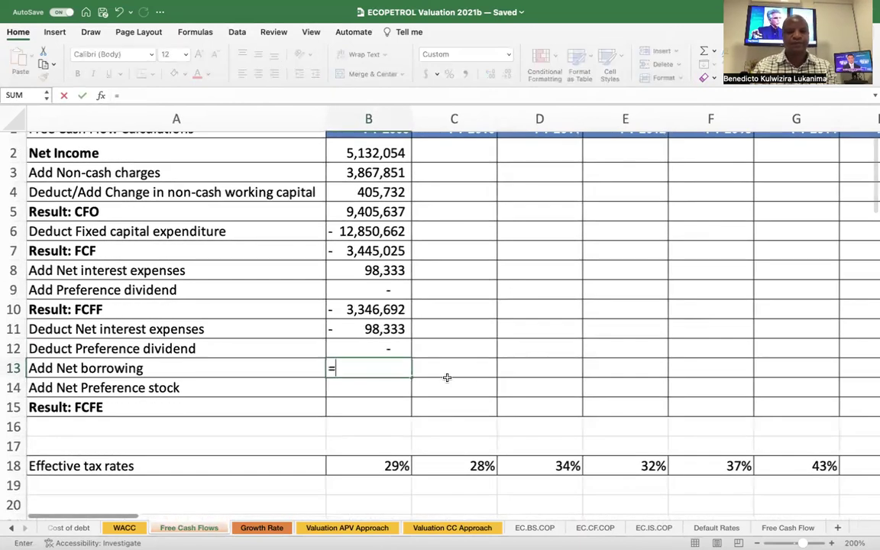
scroll(565, 368, right, 2)
scroll(566, 367, right, 15)
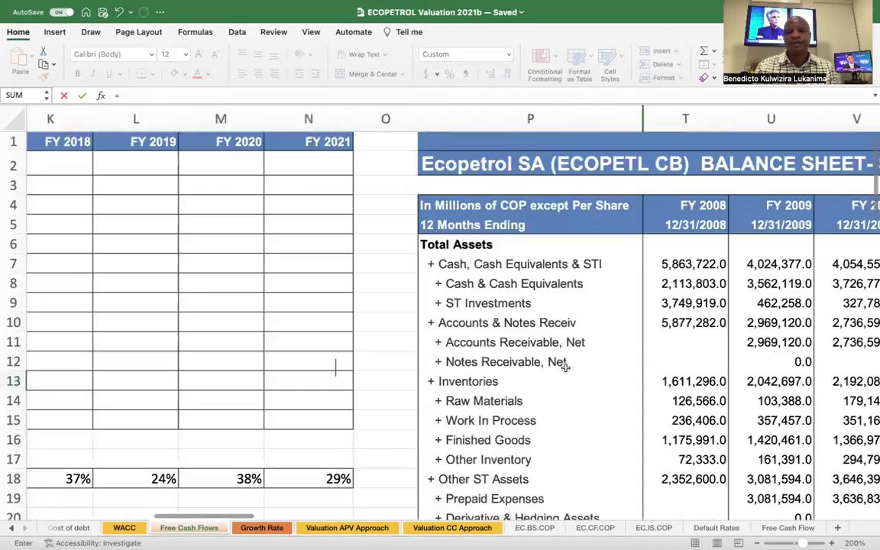
scroll(565, 368, right, 10)
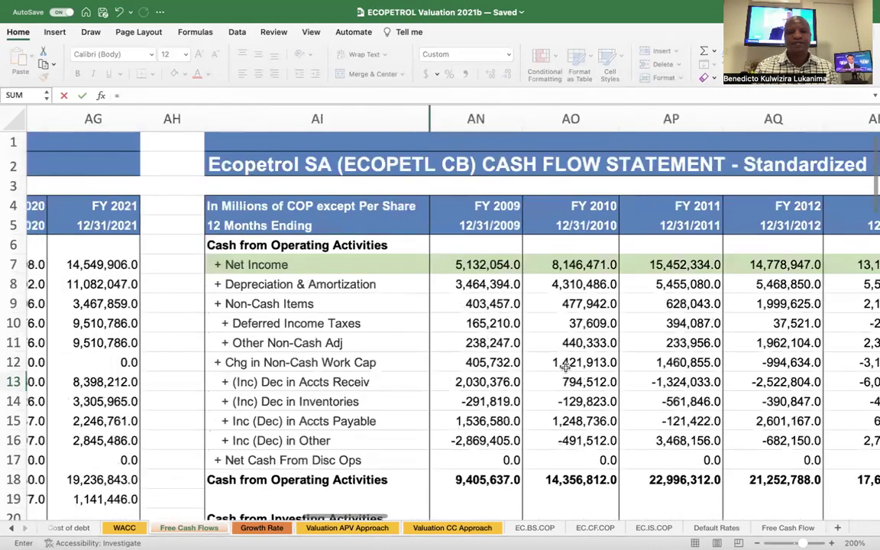
scroll(565, 369, down, 1)
scroll(565, 370, down, 6)
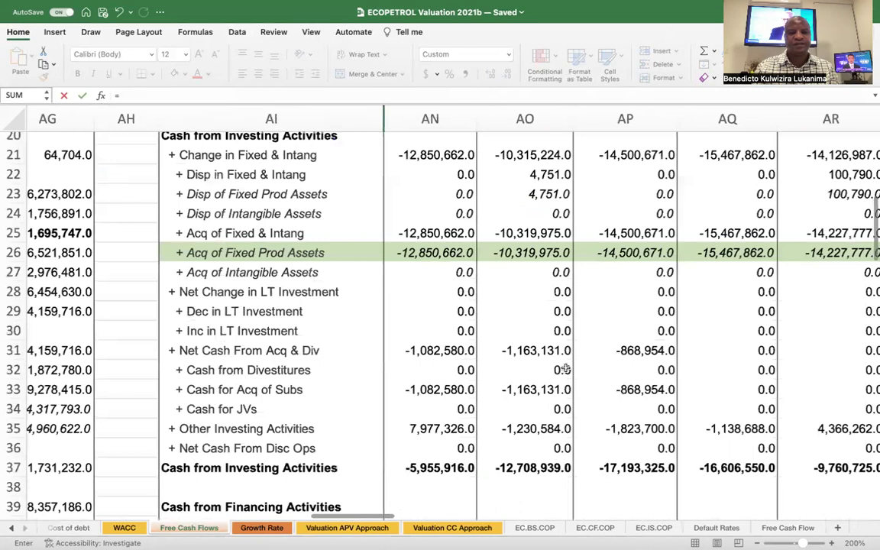
scroll(563, 370, down, 5)
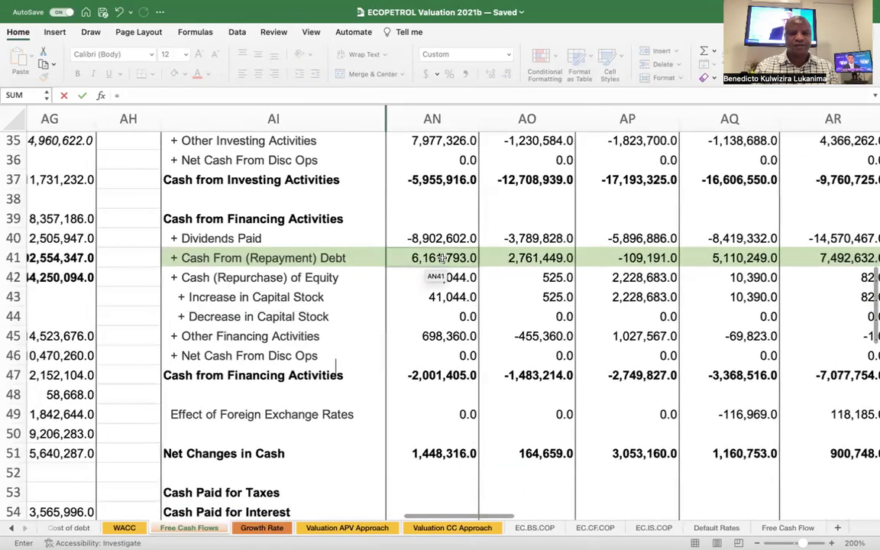
click(441, 258)
key(Return)
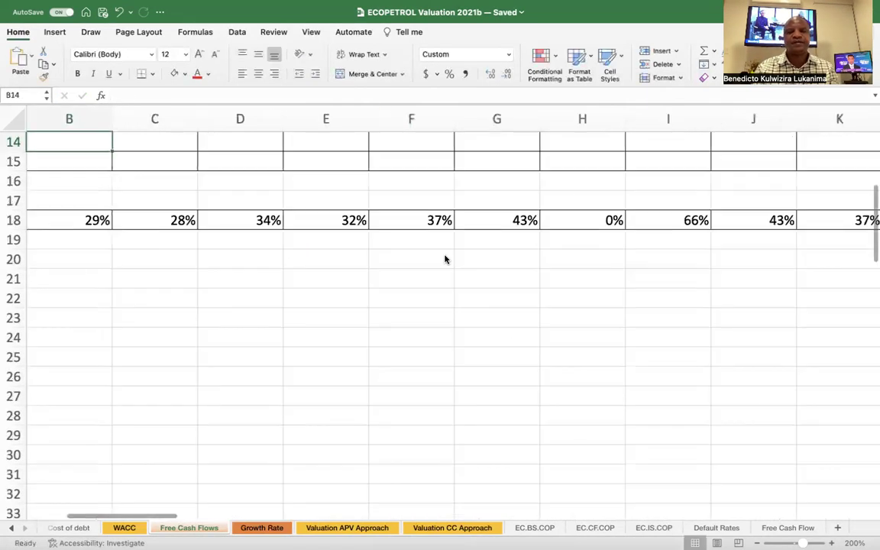
scroll(515, 377, up, 5)
scroll(514, 377, left, 2)
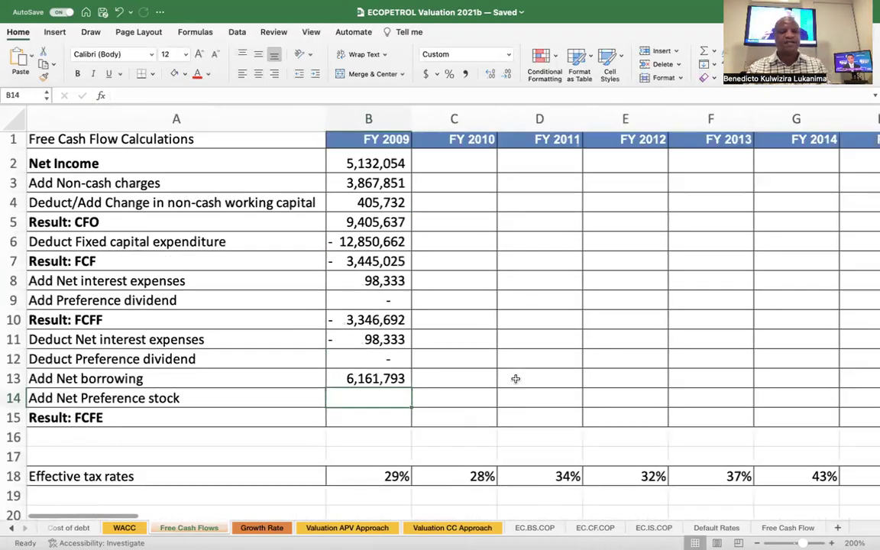
Examine the cash flow statement's financing items from Cash (Repurchase) of Equity to Net Cash From Disc Ops for a preference stock line.
scroll(516, 379, right, 6)
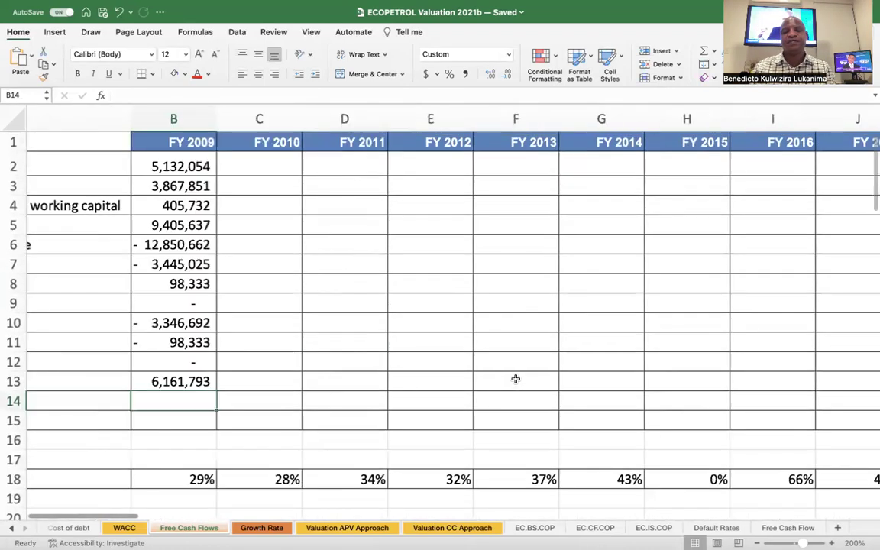
scroll(515, 379, right, 15)
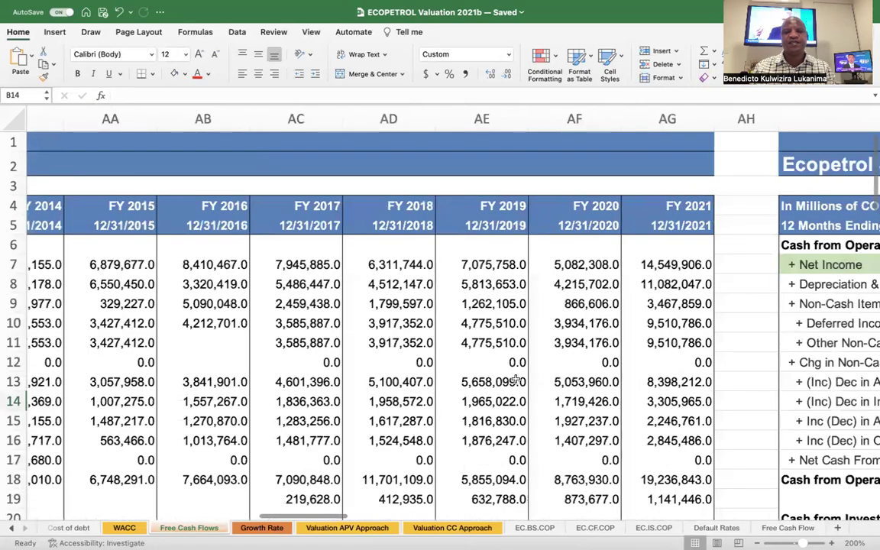
scroll(516, 378, down, 3)
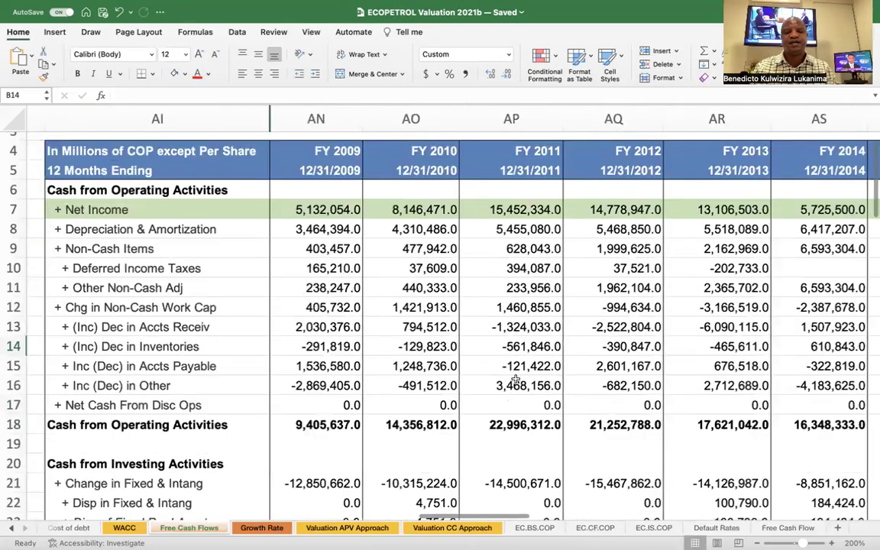
scroll(516, 379, down, 8)
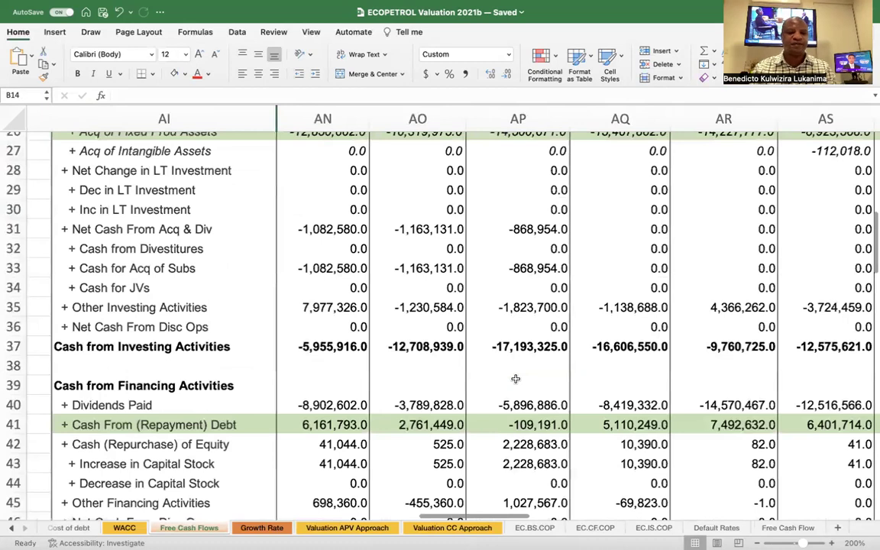
scroll(516, 378, down, 3)
drag(126, 293, 145, 371)
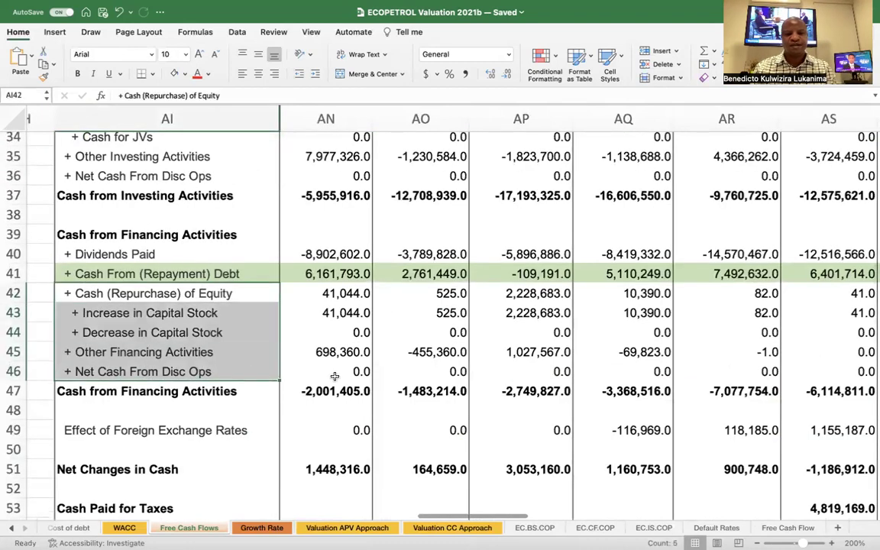
click(195, 313)
click(197, 333)
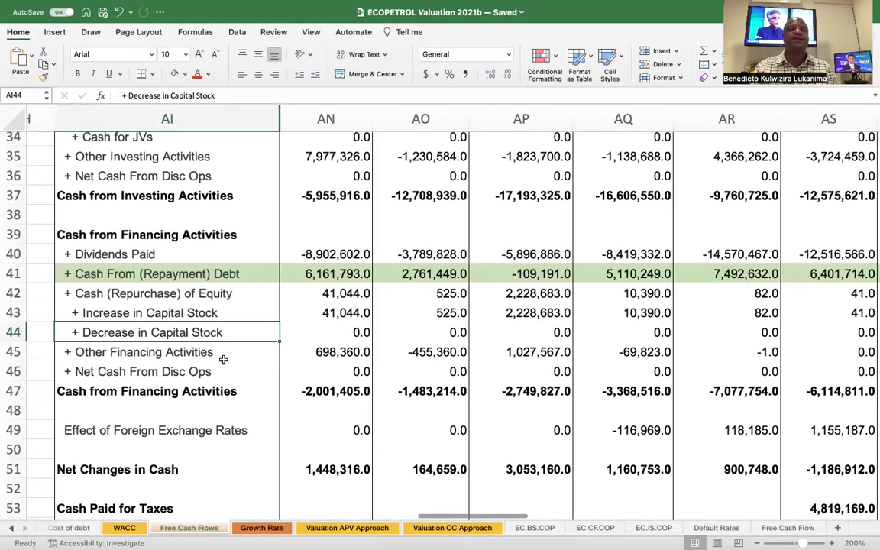
Locate the Preferred Equity and Hybrid Capital row in the balance sheet and examine its first two yearly amounts.
scroll(354, 374, left, 5)
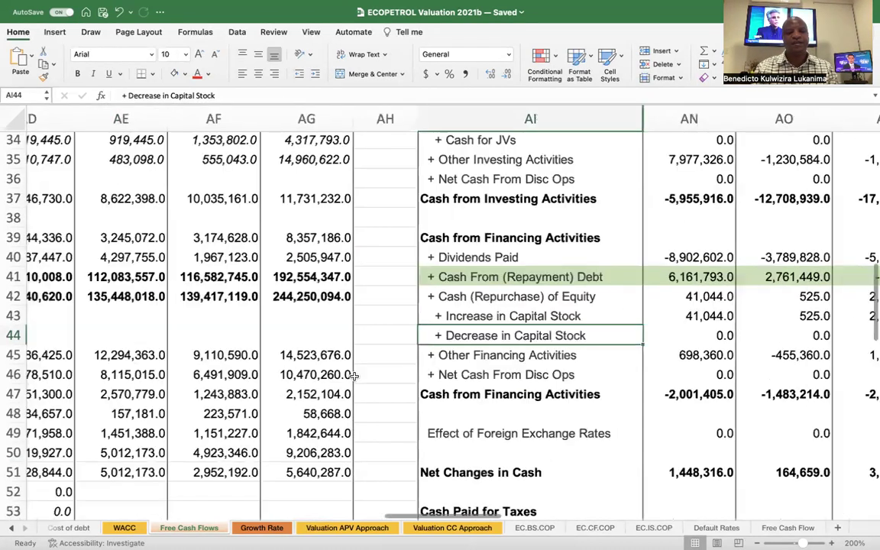
scroll(354, 374, left, 8)
scroll(354, 375, up, 1)
scroll(354, 375, left, 8)
scroll(353, 374, up, 3)
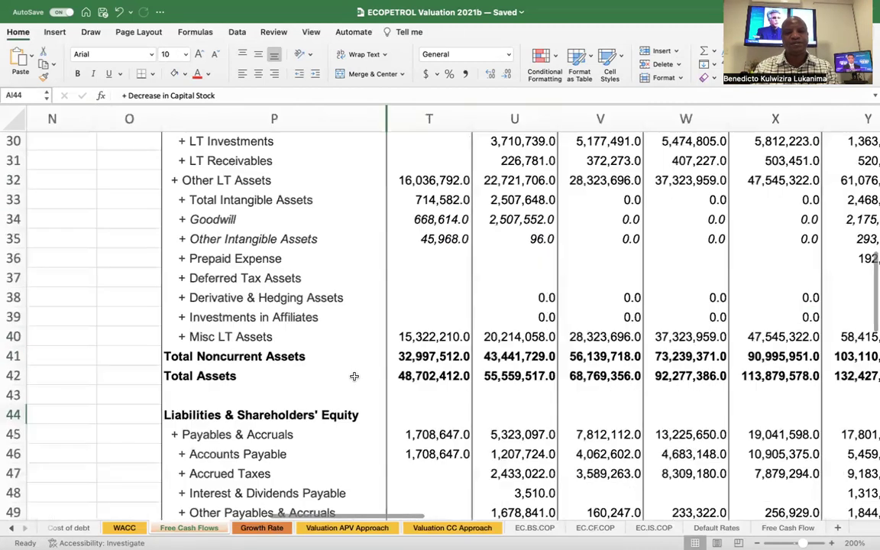
scroll(353, 375, up, 8)
scroll(354, 375, down, 10)
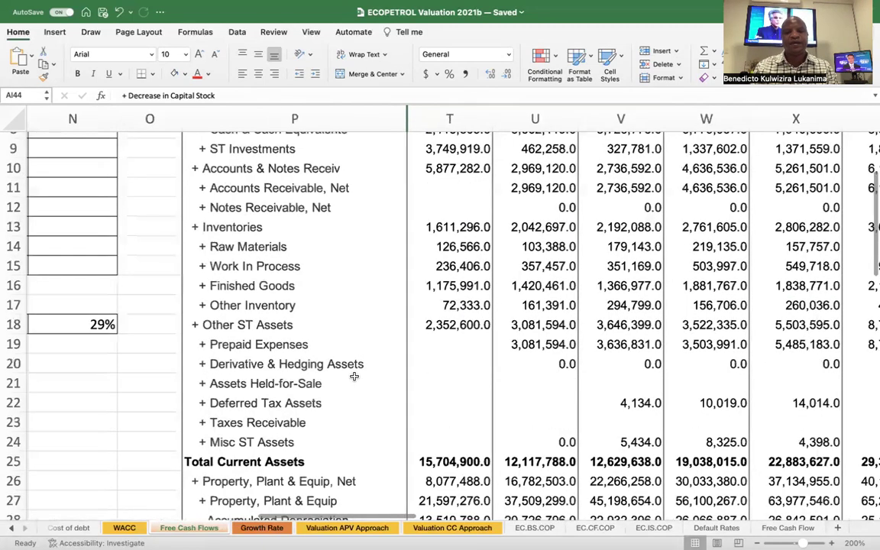
scroll(353, 375, right, 1)
scroll(353, 375, down, 12)
scroll(353, 375, right, 1)
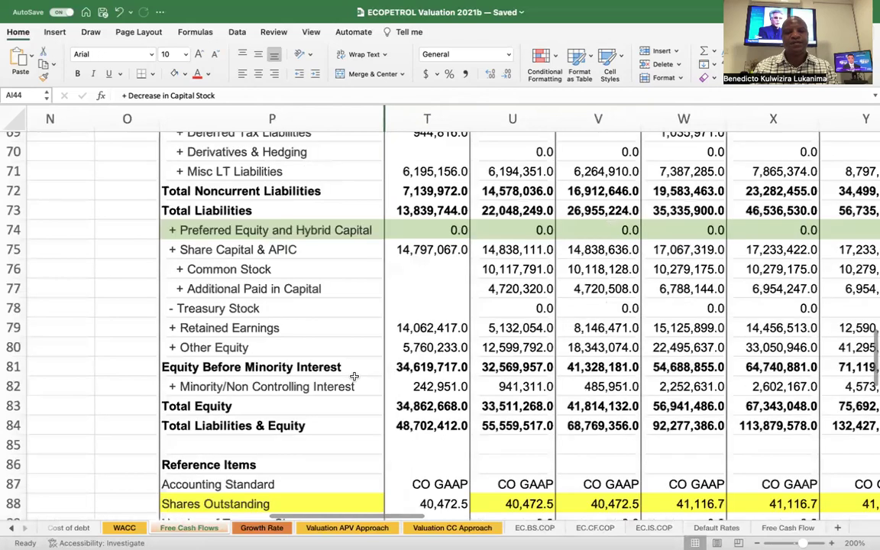
click(266, 229)
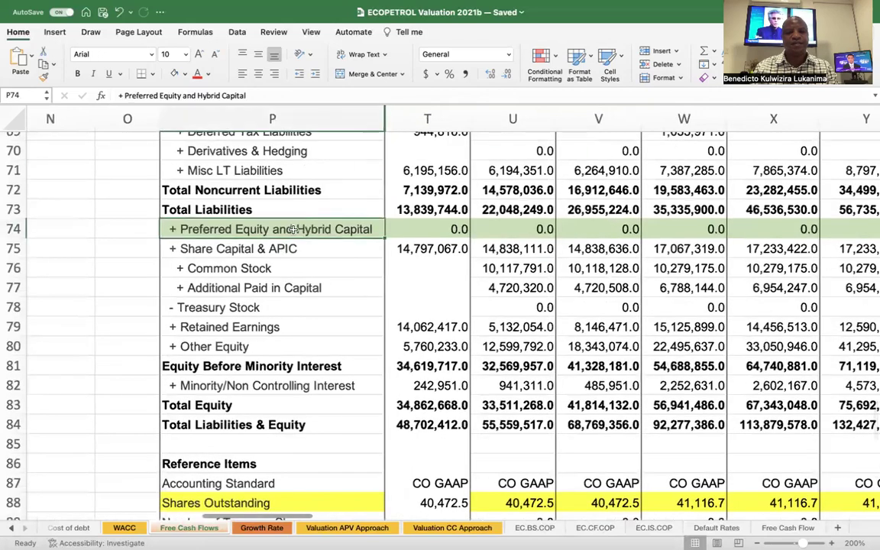
click(413, 229)
click(531, 231)
click(452, 229)
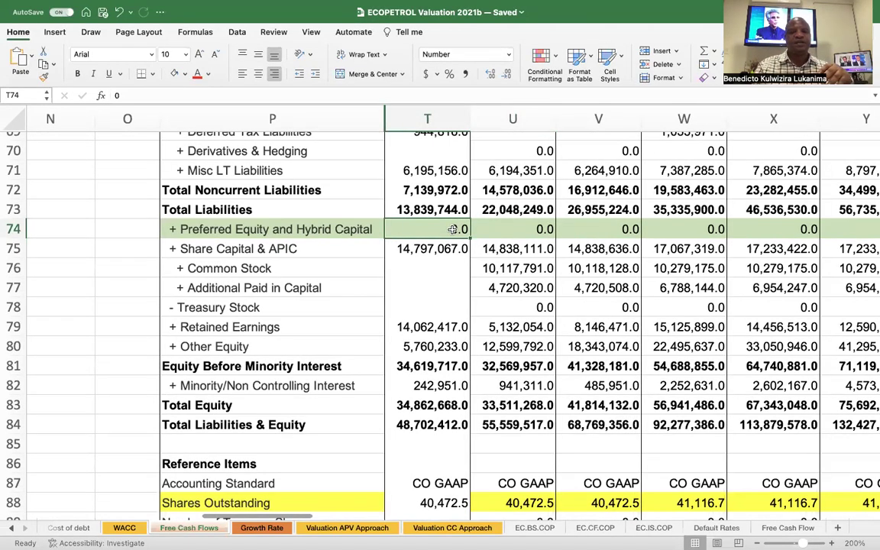
Check which fiscal years balance sheet columns T and U cover, and compare their Preferred Equity and Hybrid Capital amounts in row 74.
scroll(452, 229, up, 4)
scroll(452, 229, up, 15)
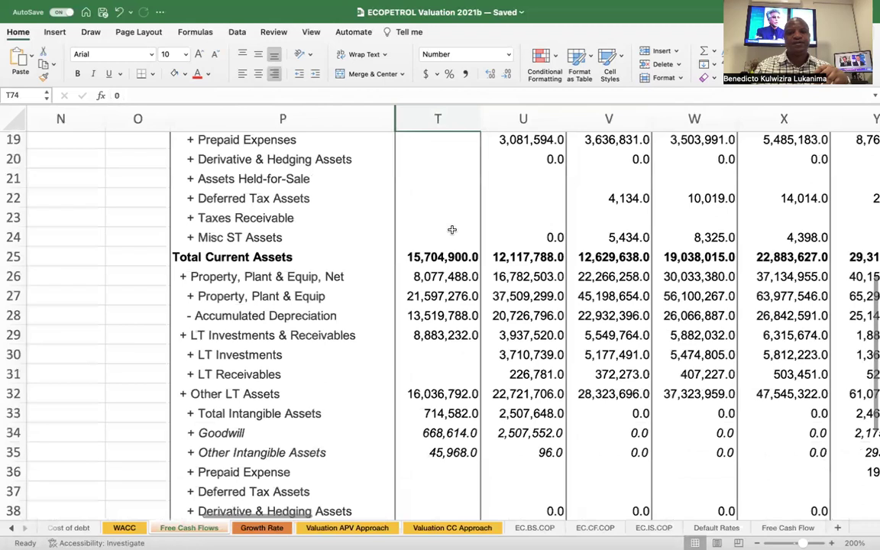
scroll(452, 229, up, 5)
scroll(537, 193, up, 1)
click(532, 200)
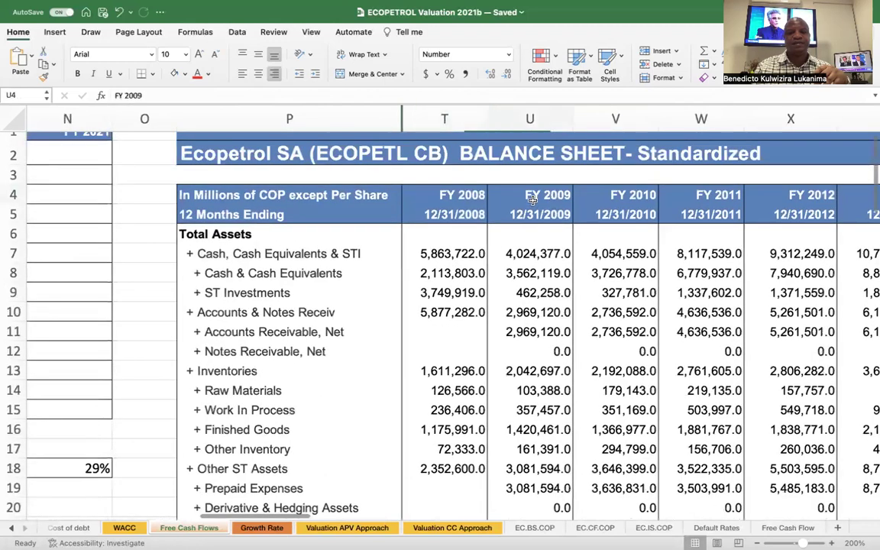
key(Left)
scroll(509, 351, down, 5)
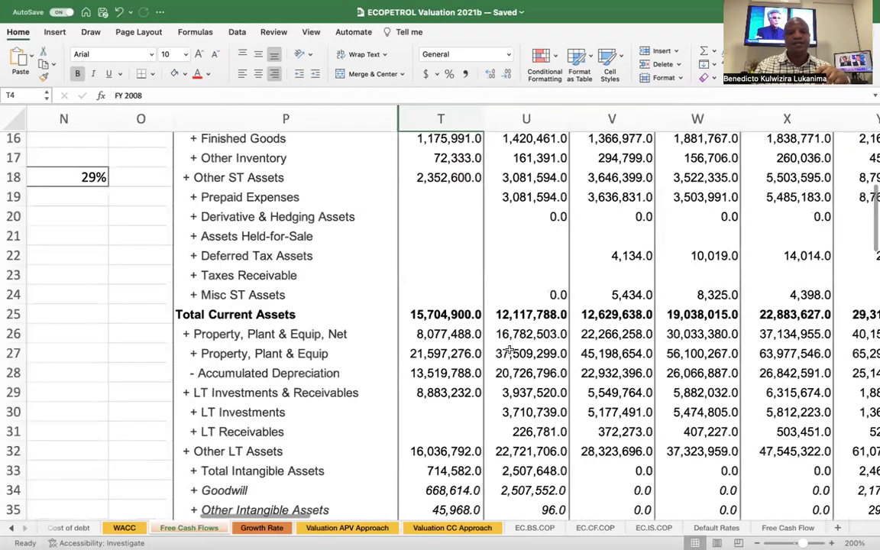
scroll(510, 351, down, 8)
scroll(509, 348, down, 10)
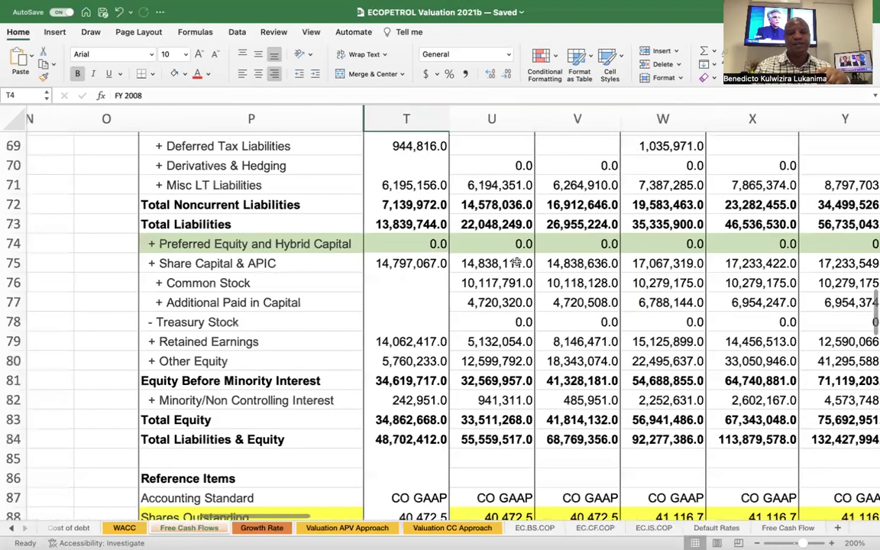
click(508, 237)
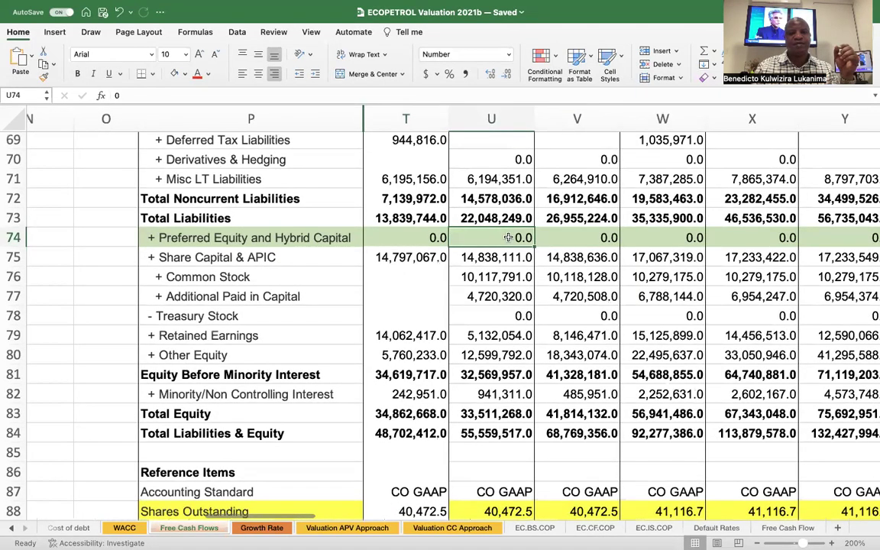
click(432, 239)
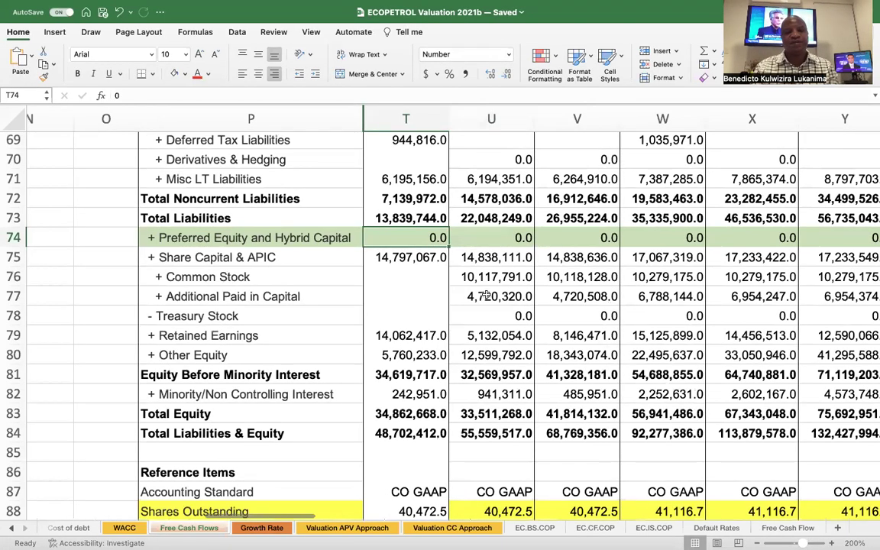
Enter FY 2009 net preference stock in B14 as the yearly change in the balance sheet's Preferred Equity and Hybrid Capital with =U74-T74.
scroll(507, 317, left, 15)
scroll(506, 317, up, 2)
scroll(505, 317, left, 2)
scroll(506, 317, up, 20)
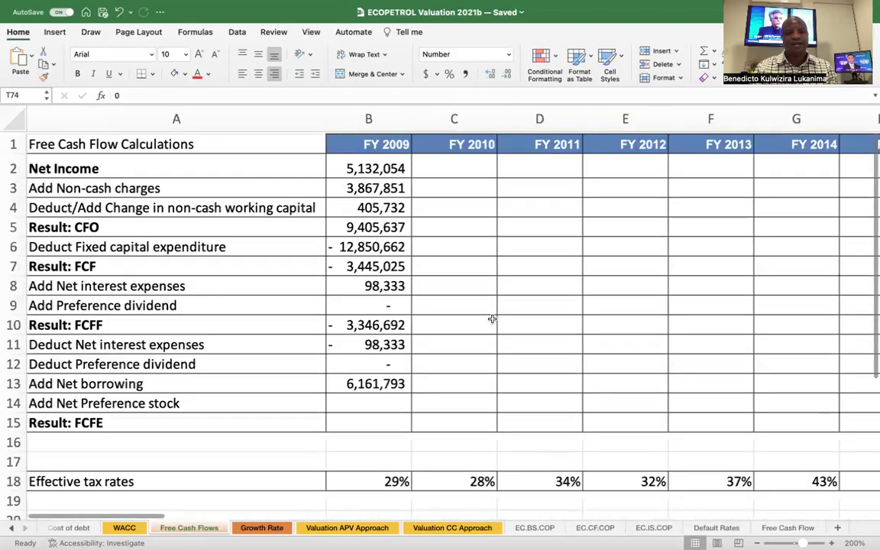
scroll(491, 318, right, 2)
click(338, 393)
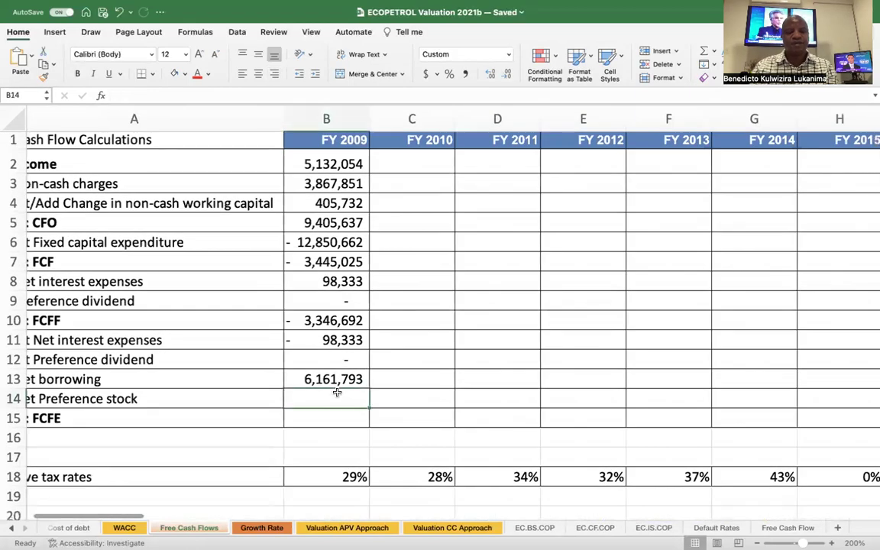
text(=)
scroll(616, 379, right, 5)
scroll(615, 379, down, 1)
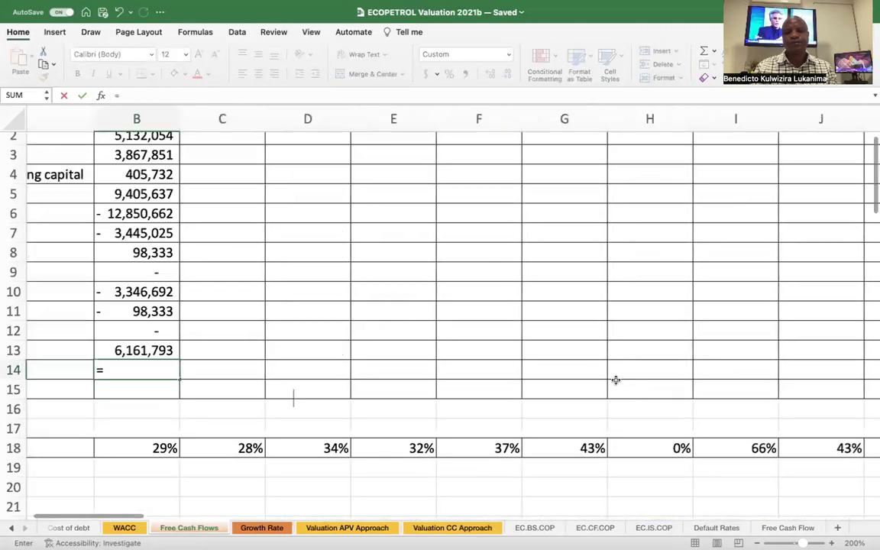
scroll(616, 380, right, 8)
scroll(615, 379, down, 1)
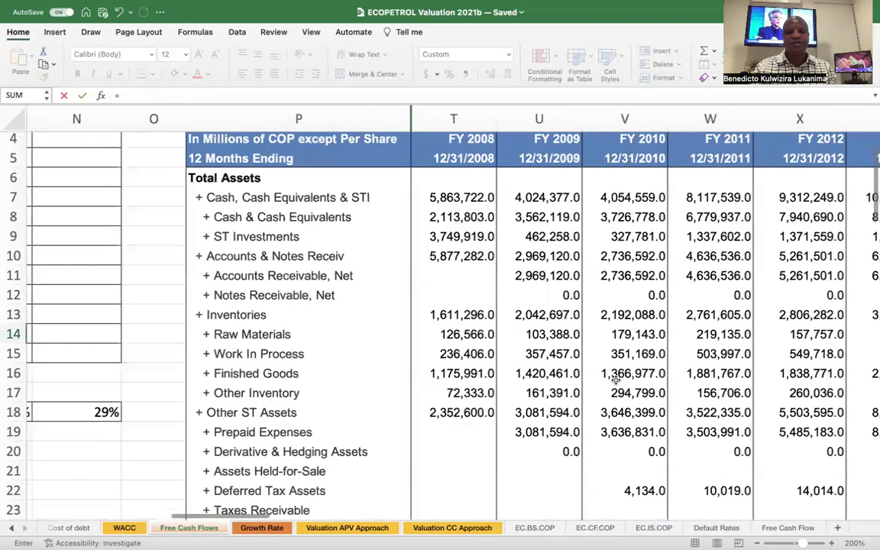
scroll(615, 380, down, 13)
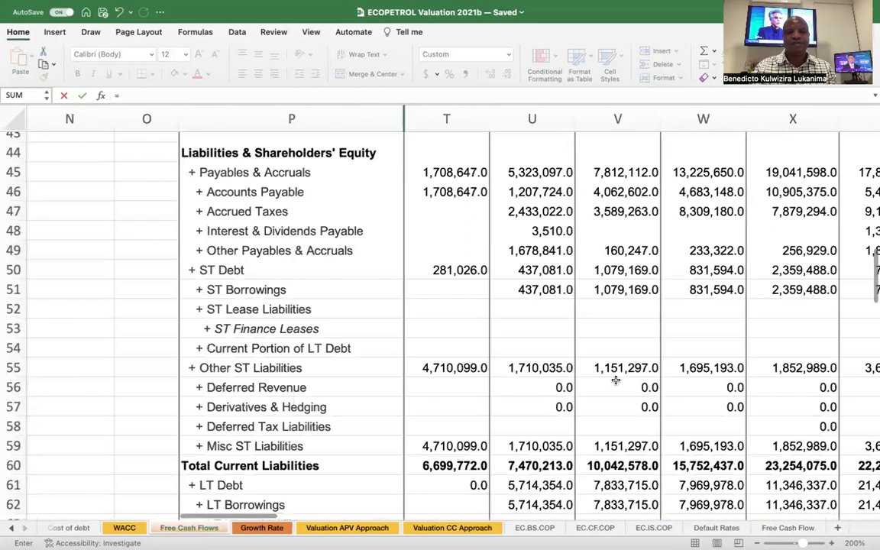
scroll(615, 379, down, 5)
scroll(548, 347, down, 2)
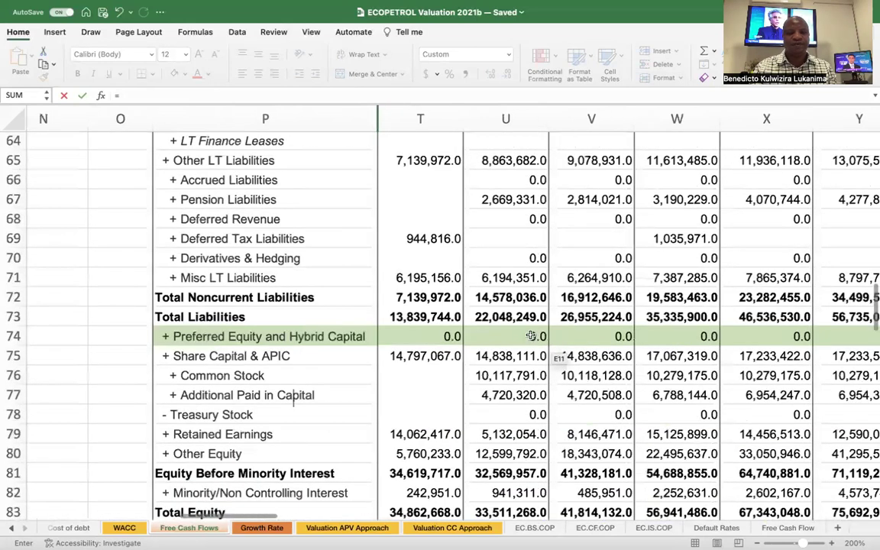
click(531, 336)
text(-)
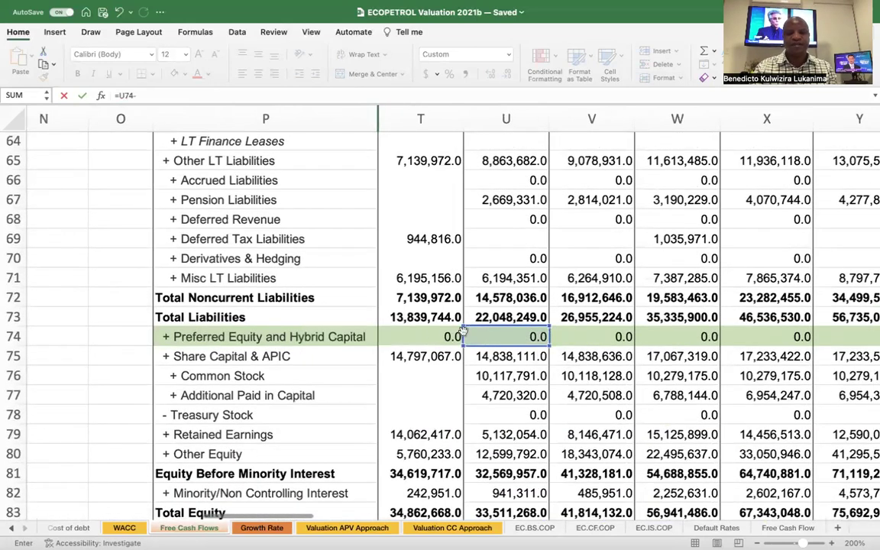
click(430, 337)
key(Return)
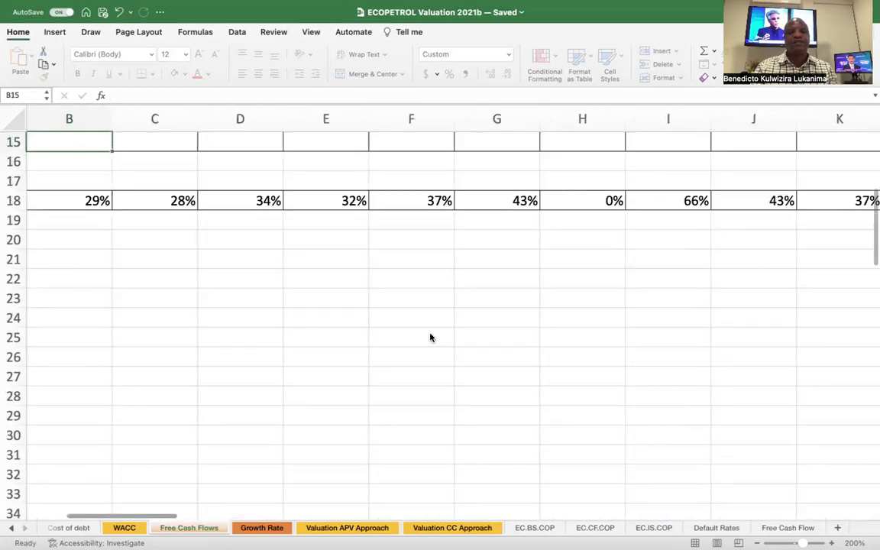
Calculate FY 2009 FCFE in B15 by summing FCFF and its four adjustments with =B10+B11+B12+B13+B14.
scroll(430, 337, up, 3)
scroll(430, 337, left, 3)
scroll(430, 337, down, 1)
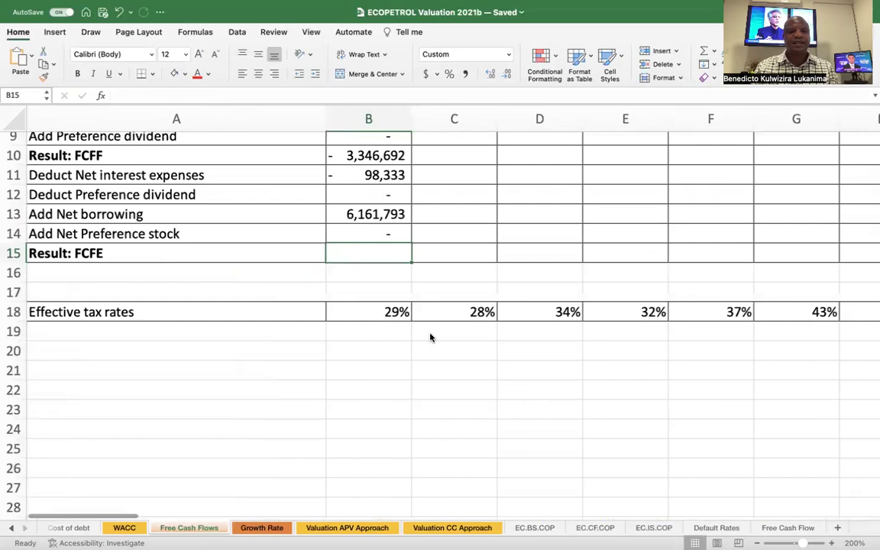
scroll(430, 337, up, 3)
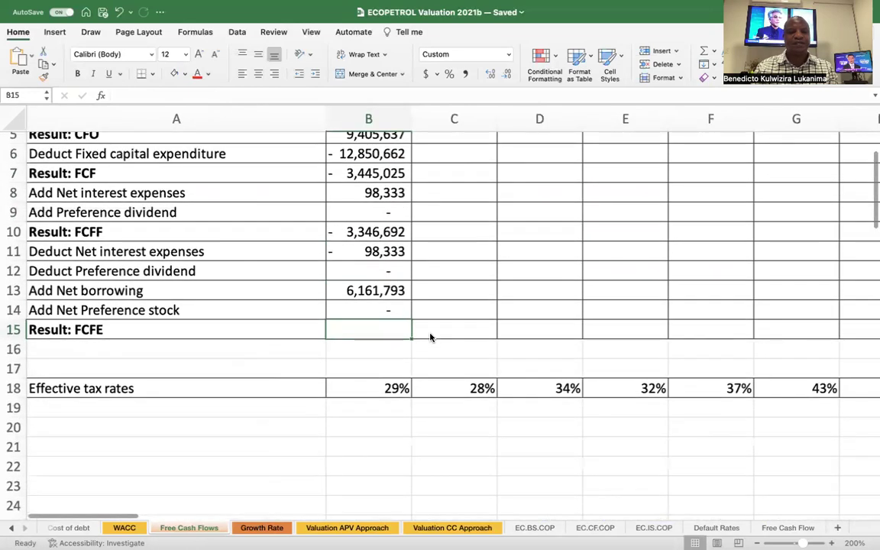
scroll(430, 337, up, 2)
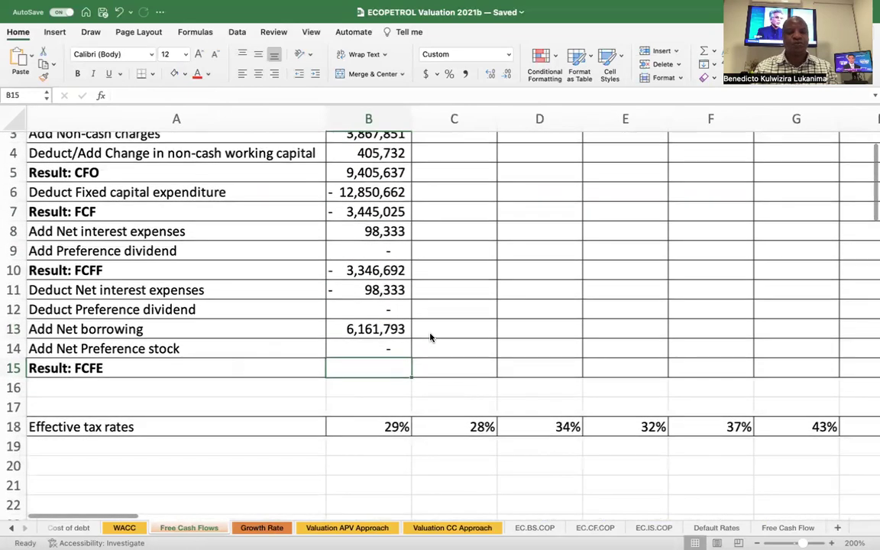
text(=)
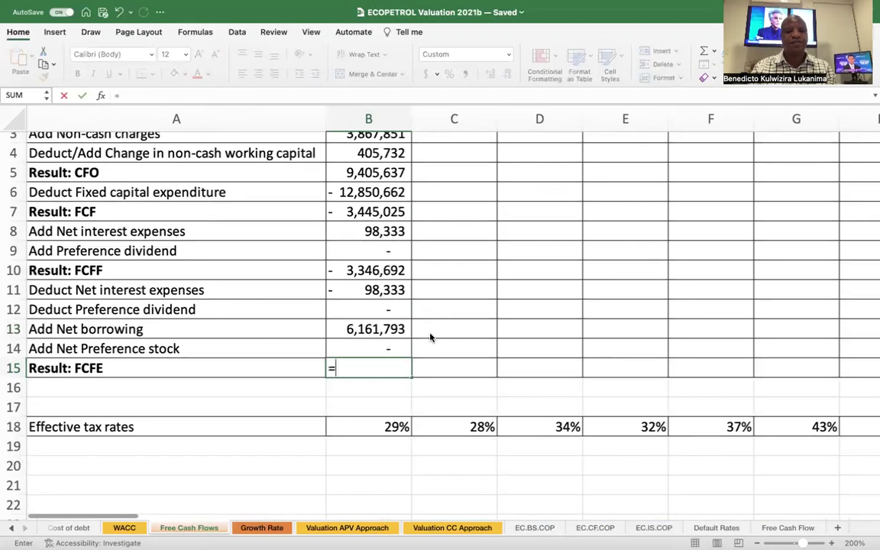
click(358, 270)
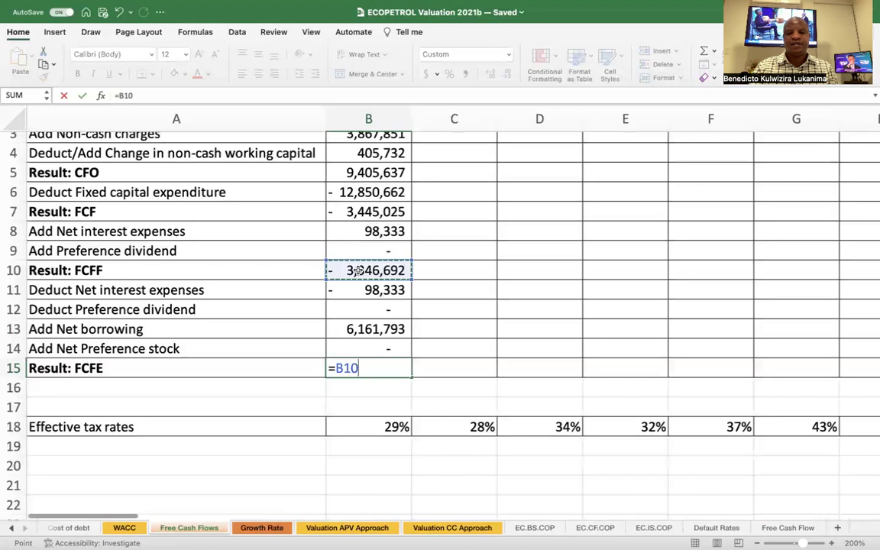
text(+)
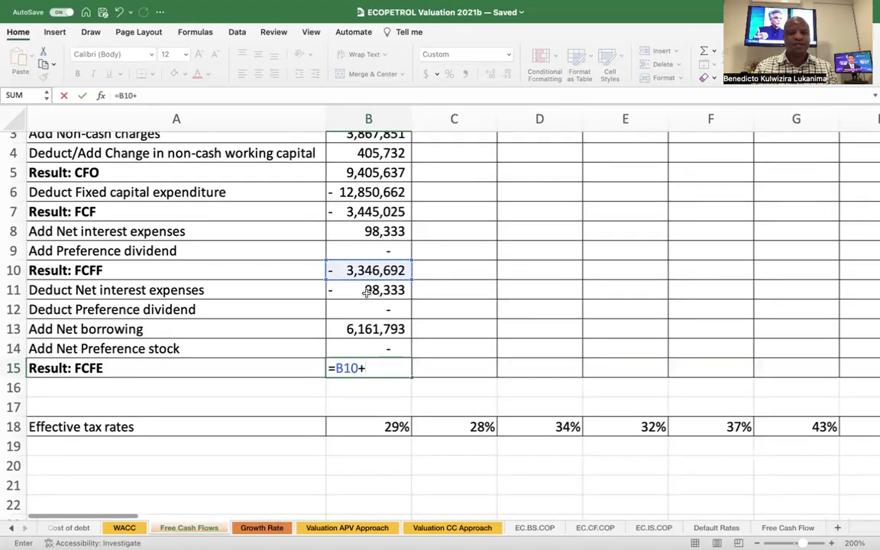
click(367, 293)
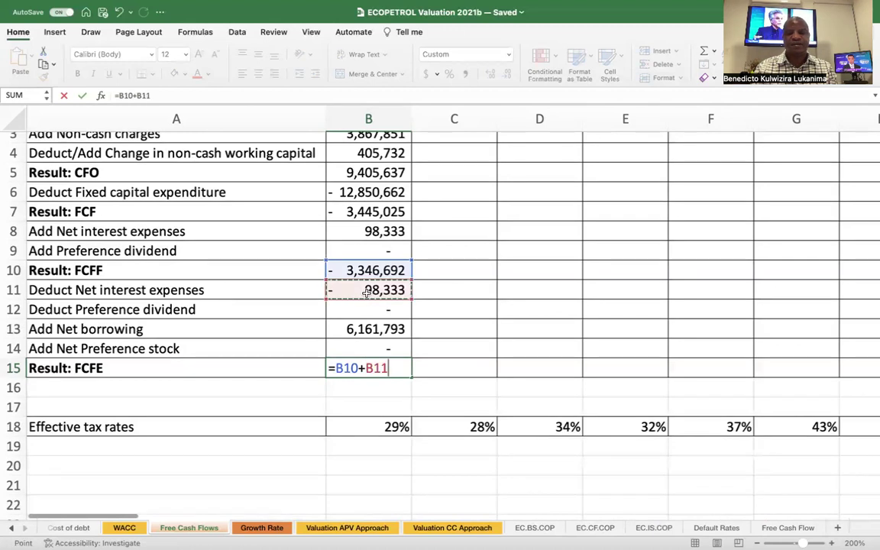
text(+)
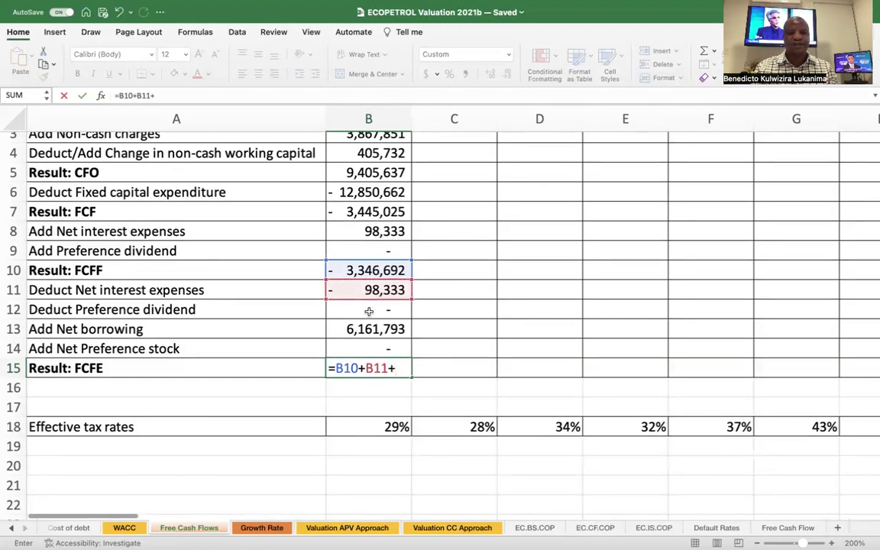
click(369, 311)
text(+)
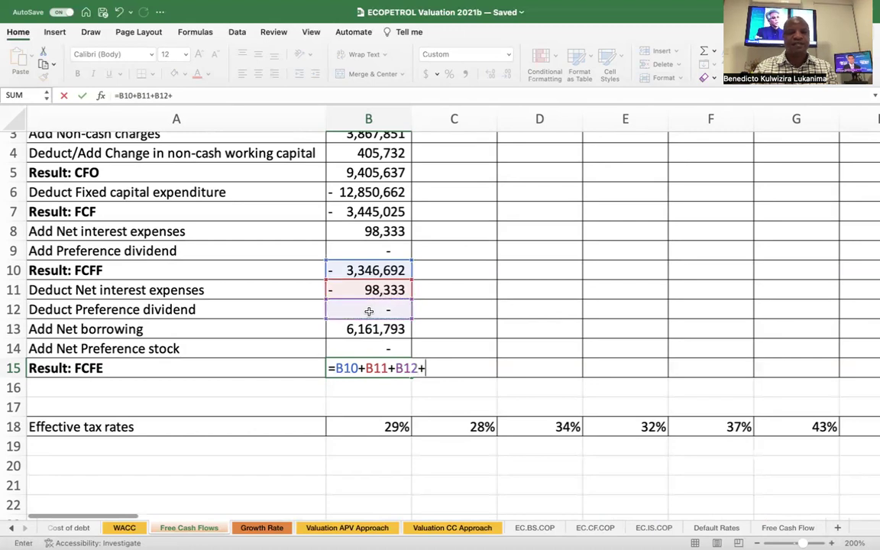
click(387, 331)
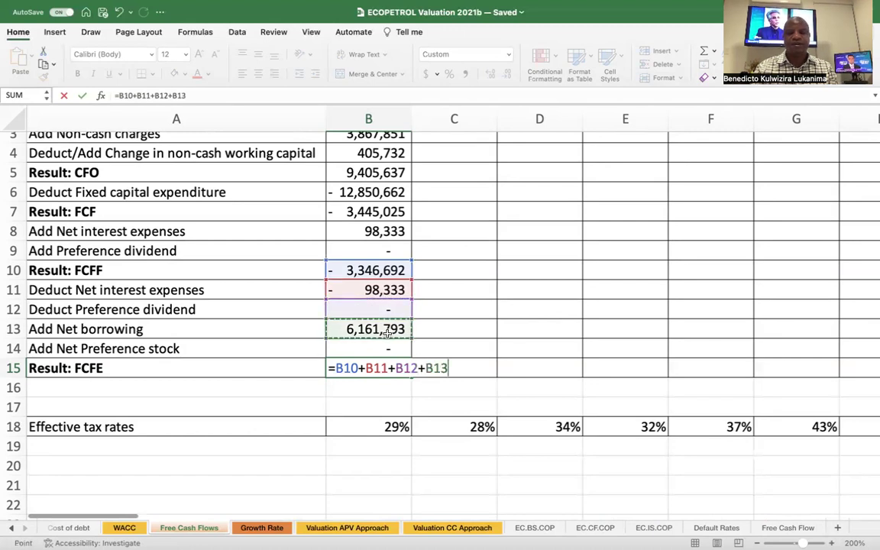
text(+)
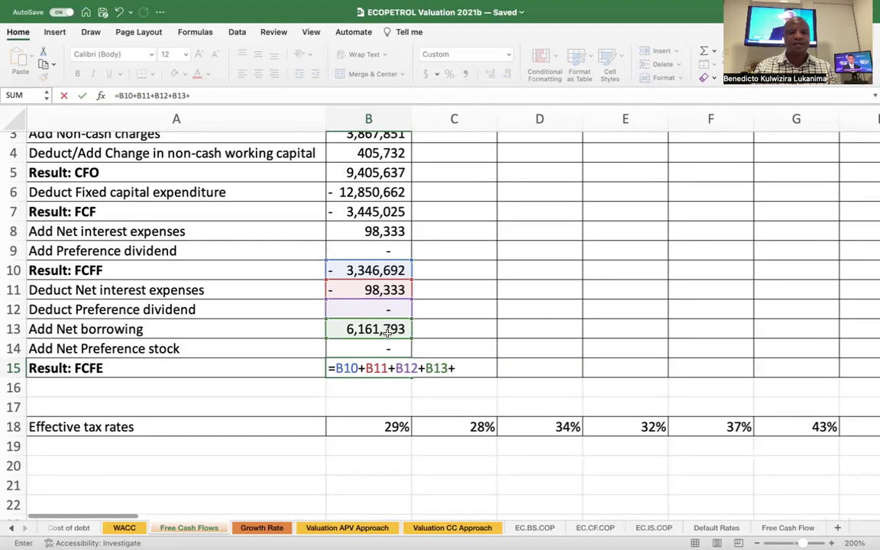
click(391, 351)
key(Return)
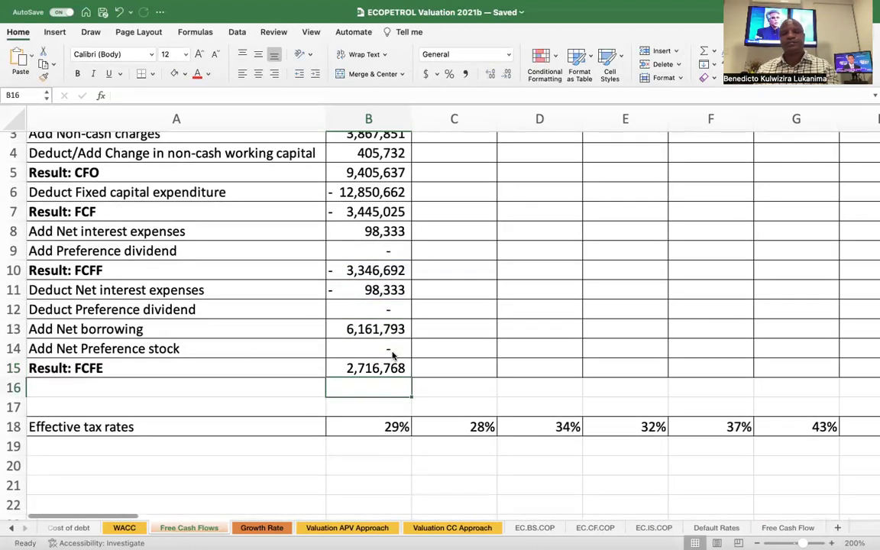
Shade the FY 2009 FCFE, FCFF and FCF results yellow and the CFO result light green.
scroll(413, 346, up, 2)
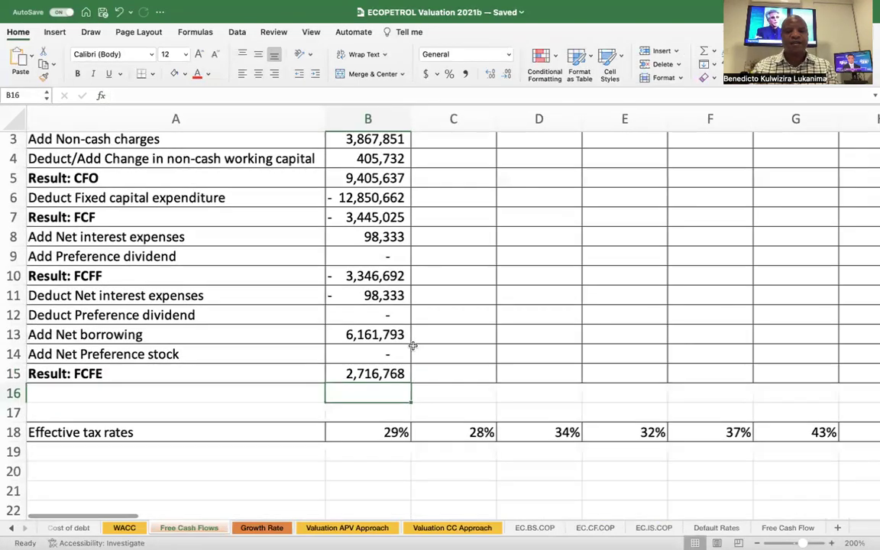
click(363, 411)
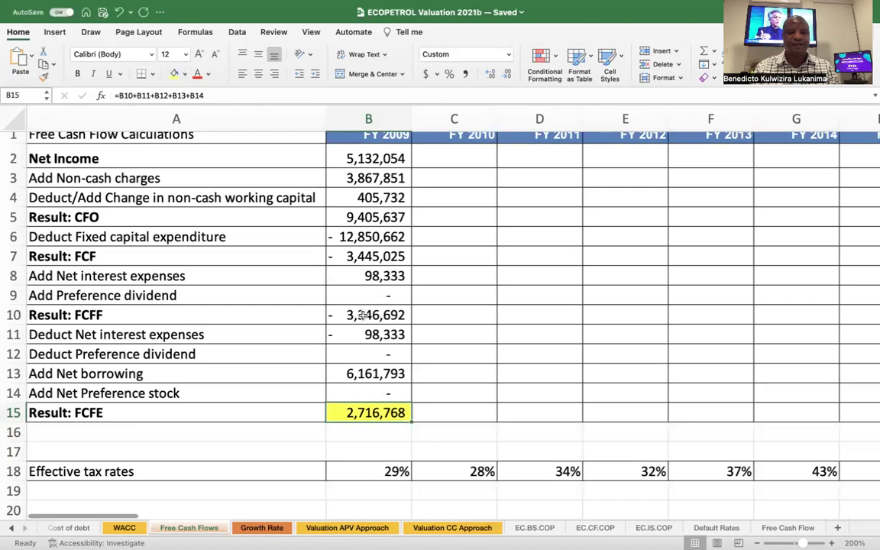
click(365, 315)
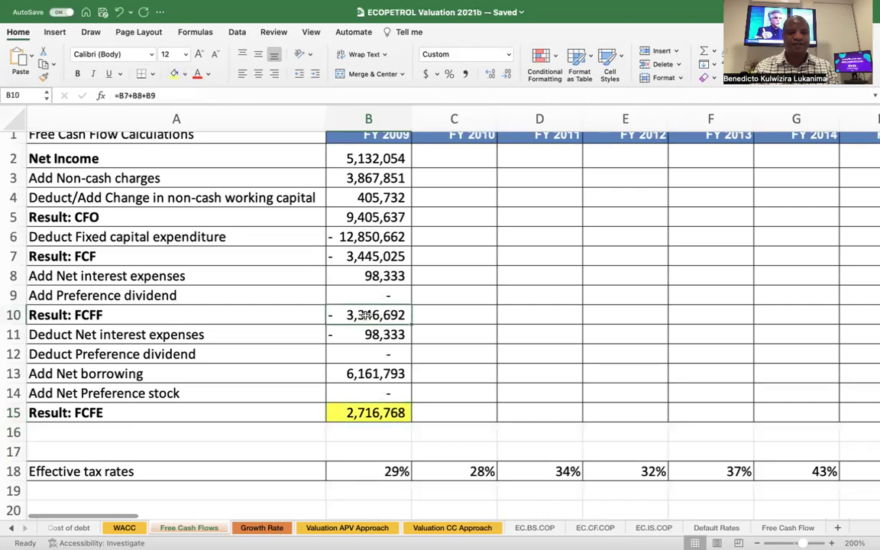
click(174, 74)
click(351, 256)
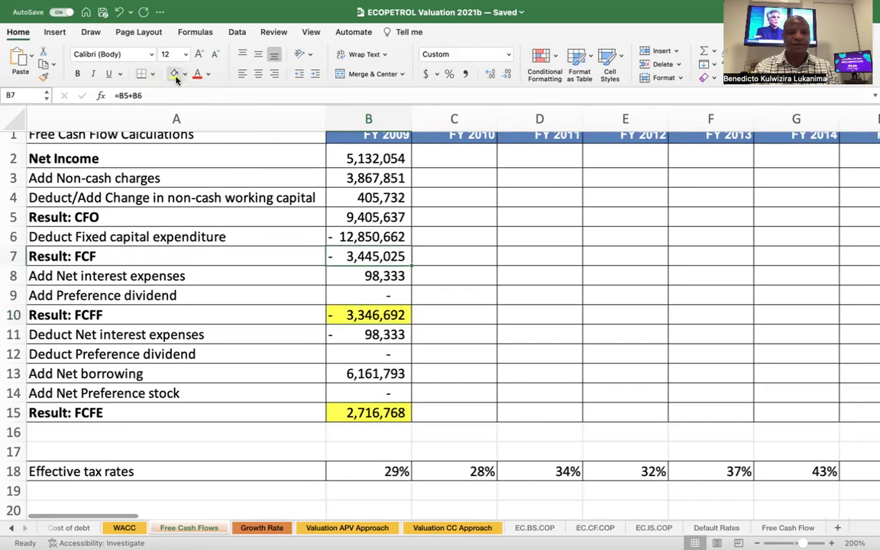
click(175, 74)
click(368, 217)
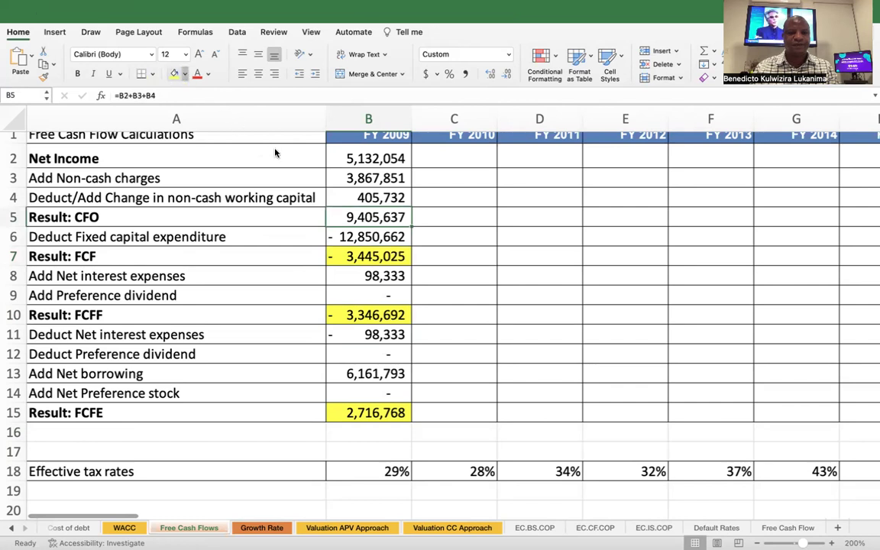
click(519, 320)
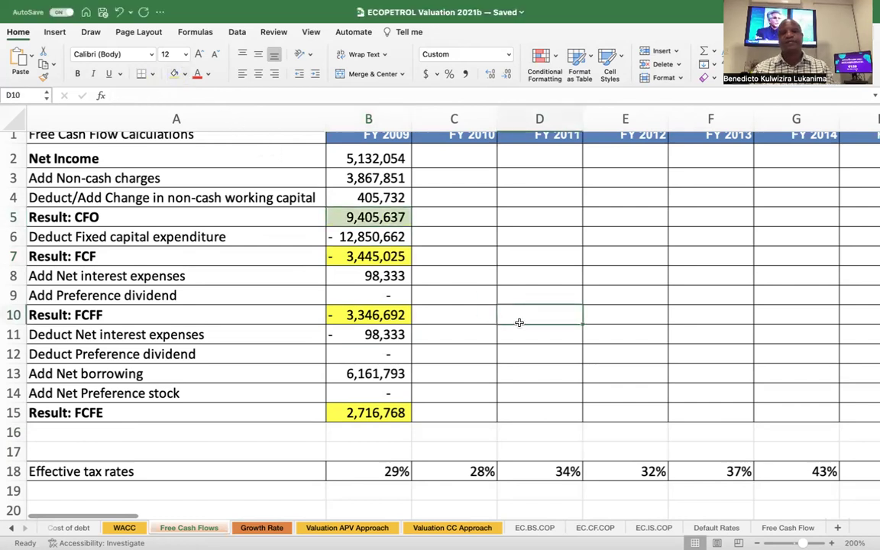
Fill the FY 2009 formulas and shading in B2:B15 across columns C to N for FY 2010 through FY 2021.
scroll(519, 323, up, 1)
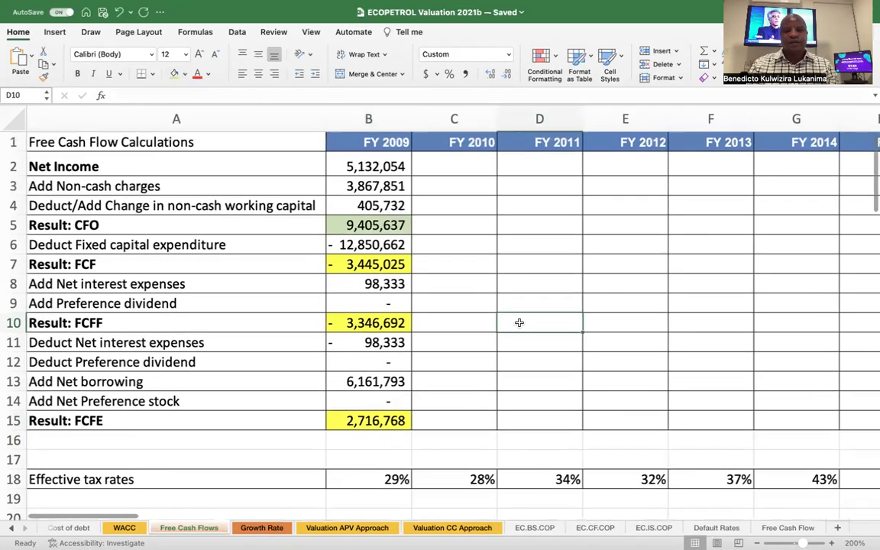
scroll(518, 323, right, 3)
scroll(296, 270, left, 2)
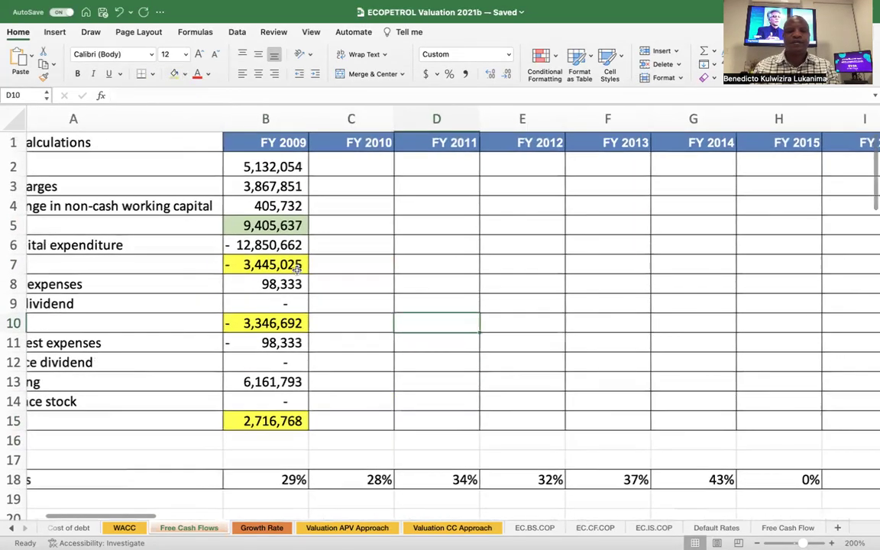
drag(260, 164, 288, 419)
scroll(377, 418, right, 5)
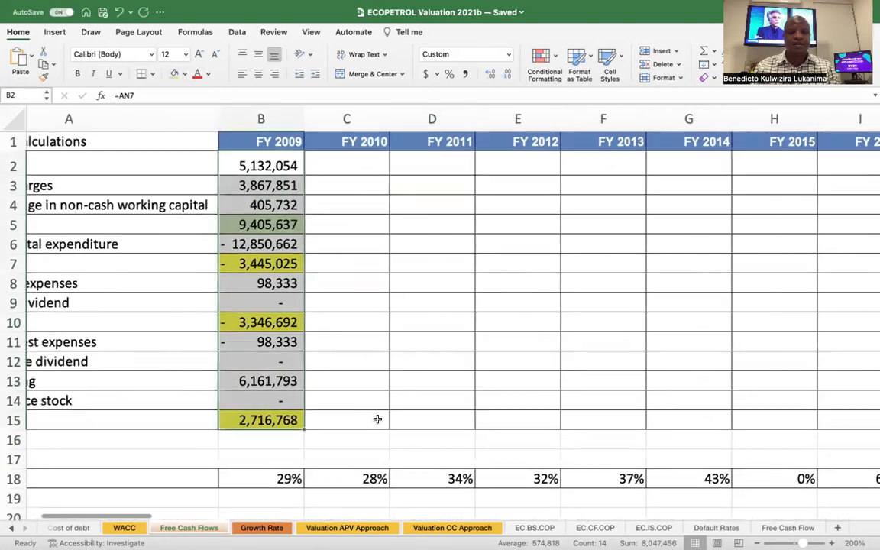
scroll(379, 420, down, 5)
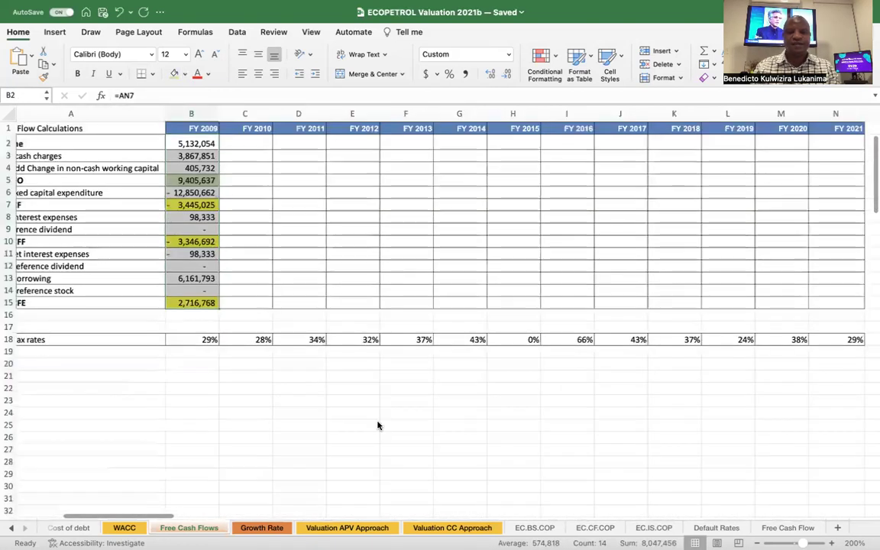
scroll(379, 422, right, 3)
scroll(110, 348, right, 1)
drag(69, 307, 696, 328)
scroll(608, 446, left, 2)
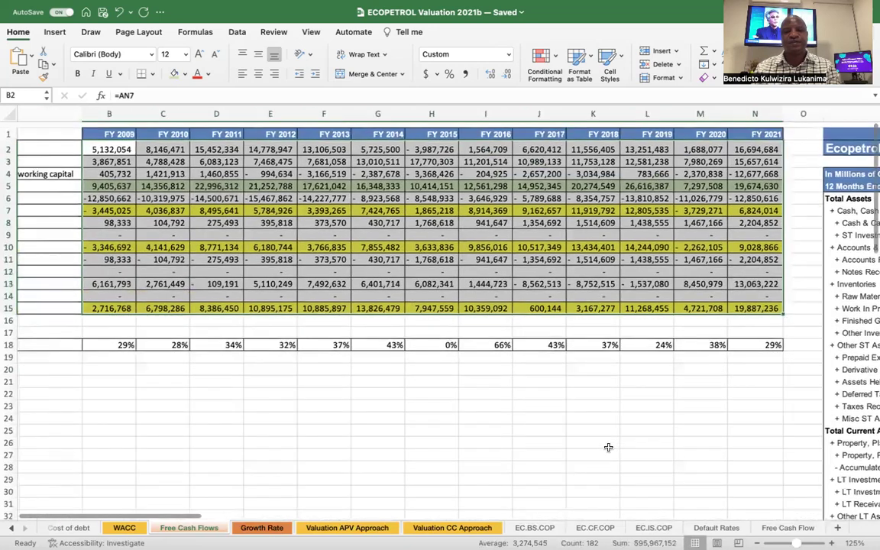
scroll(608, 447, left, 1)
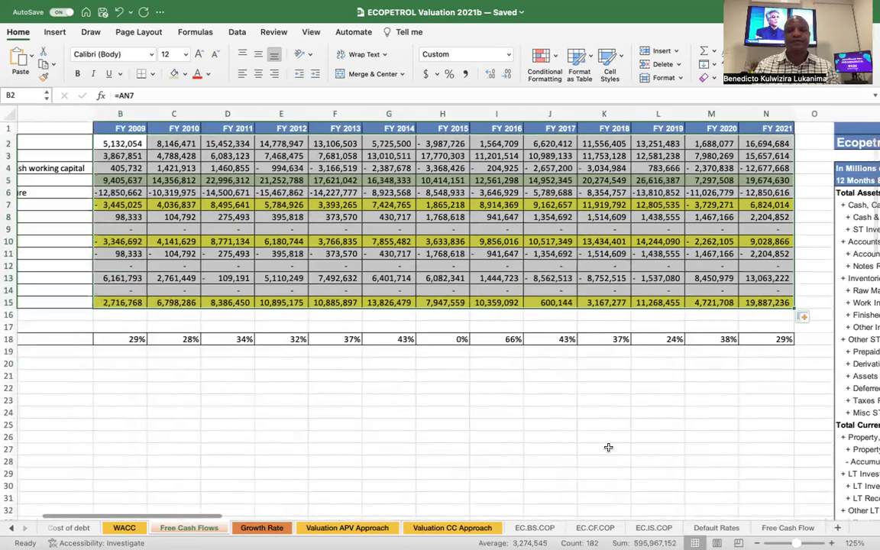
click(609, 443)
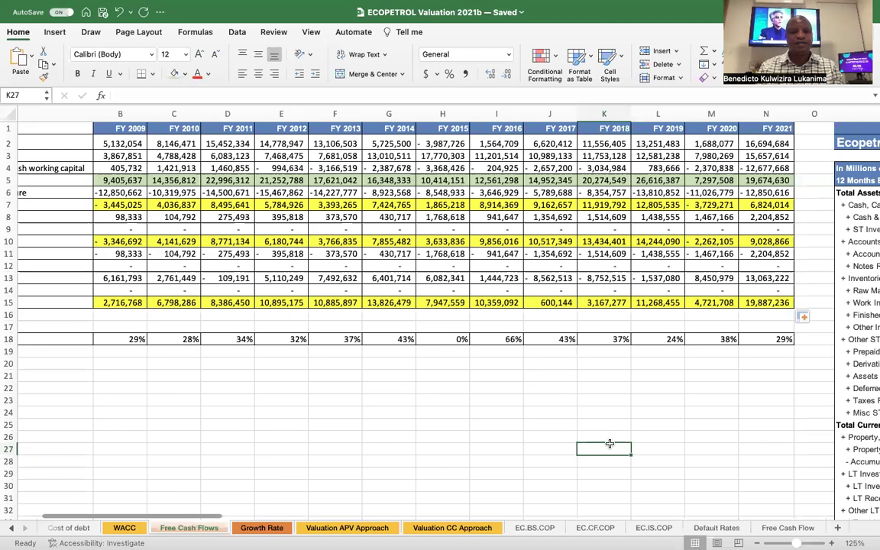
scroll(522, 438, left, 3)
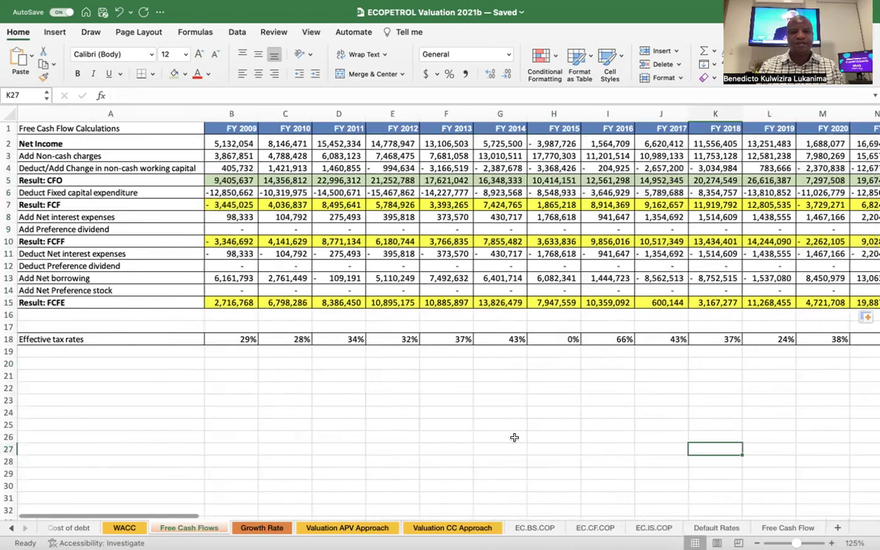
mouse_move(402, 6)
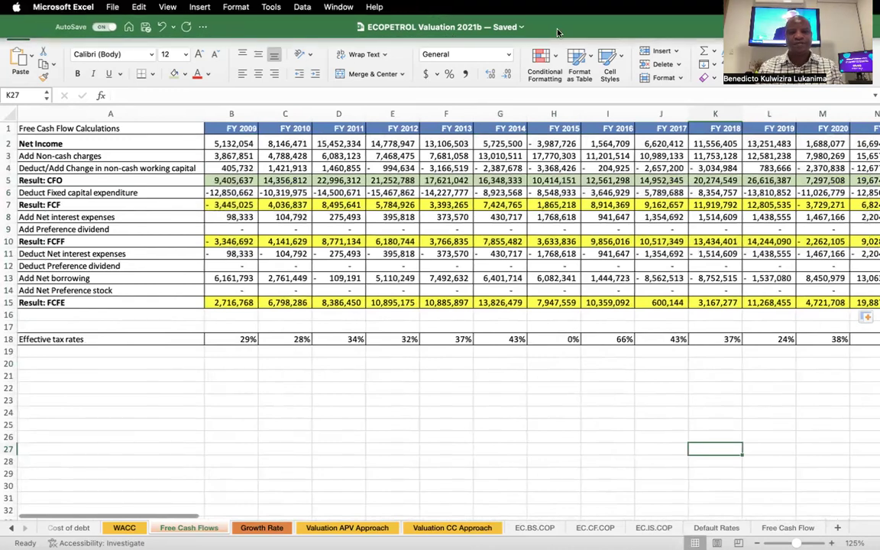